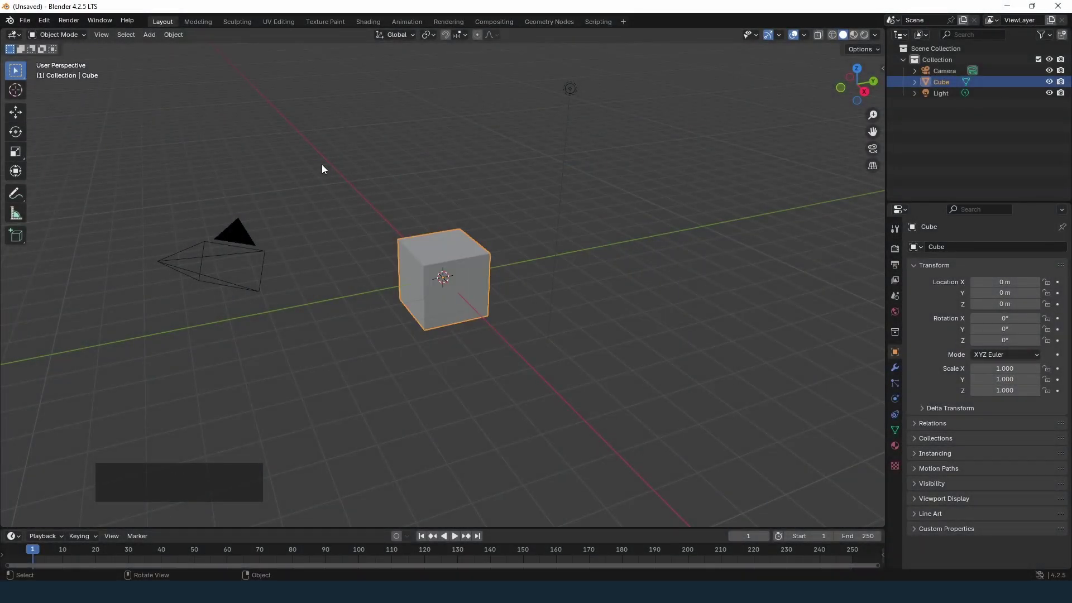
Delete all default objects from the scene and run MetaReForge's scene setup
key(a)
key(Delete)
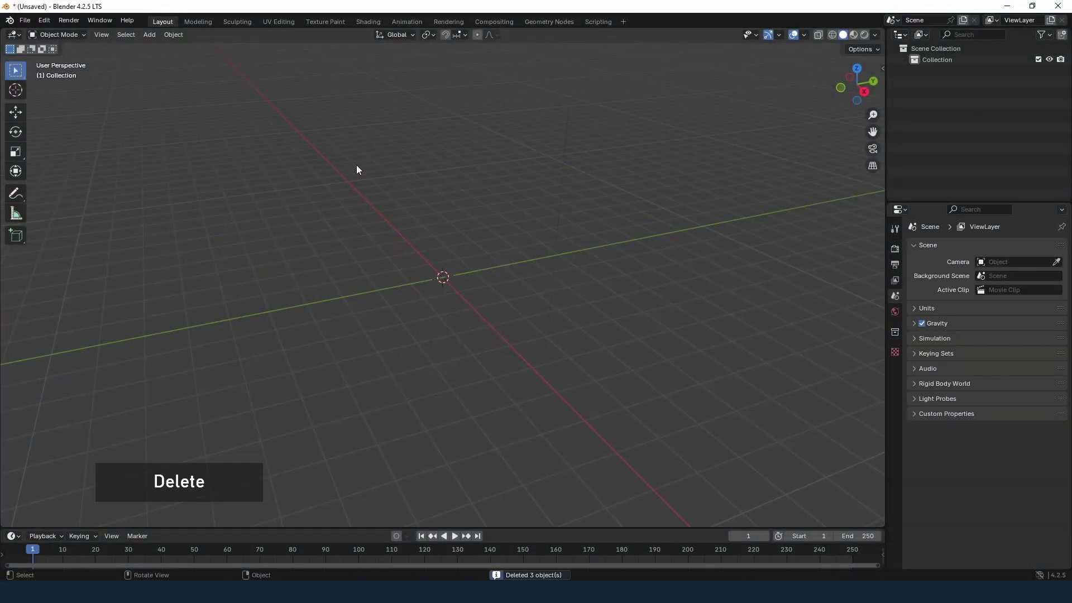
click(882, 68)
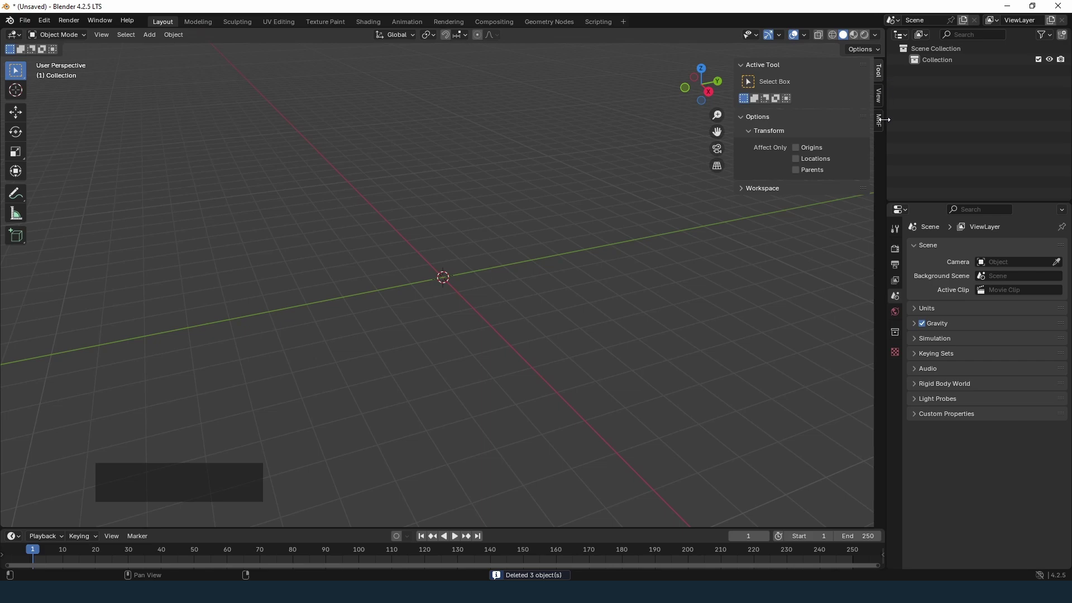
click(880, 122)
click(801, 82)
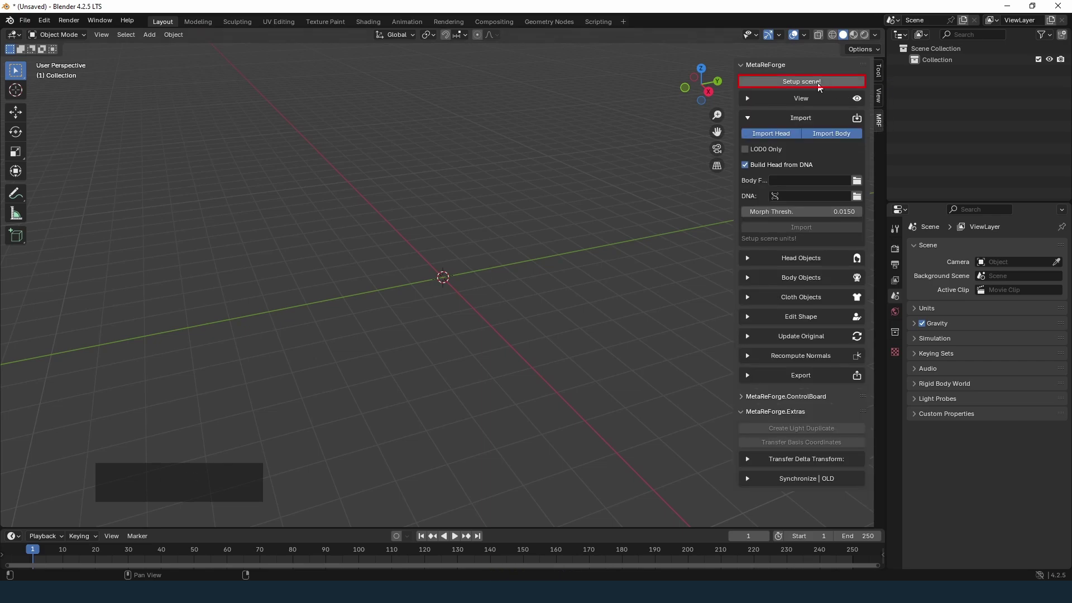
Choose f_srt_nrw_body.FBX as the body file and Lexi.dna as the DNA file for the MetaReForge import
click(857, 168)
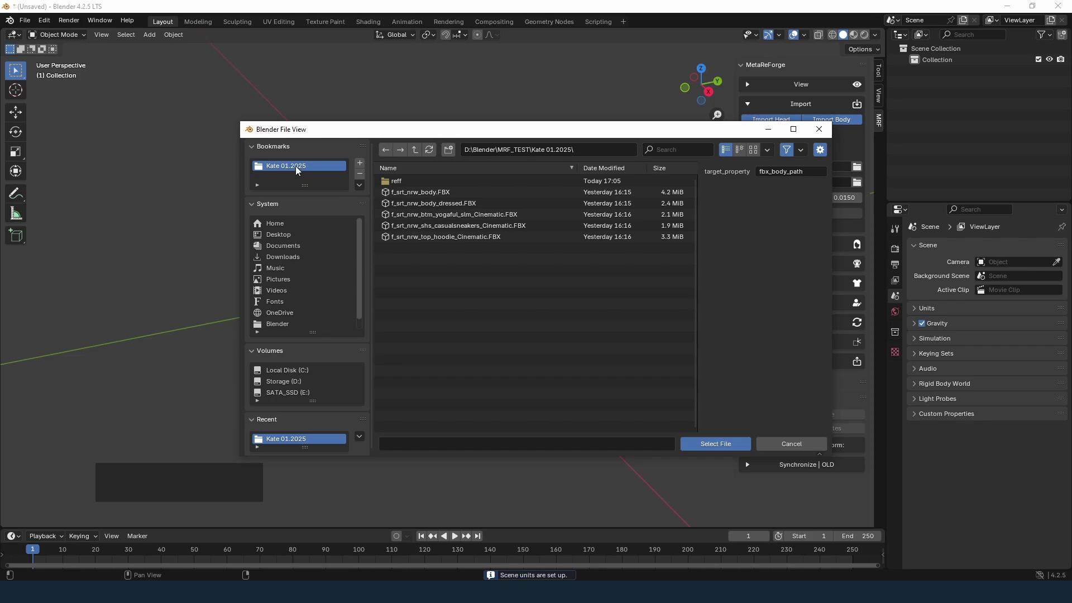
double_click(411, 193)
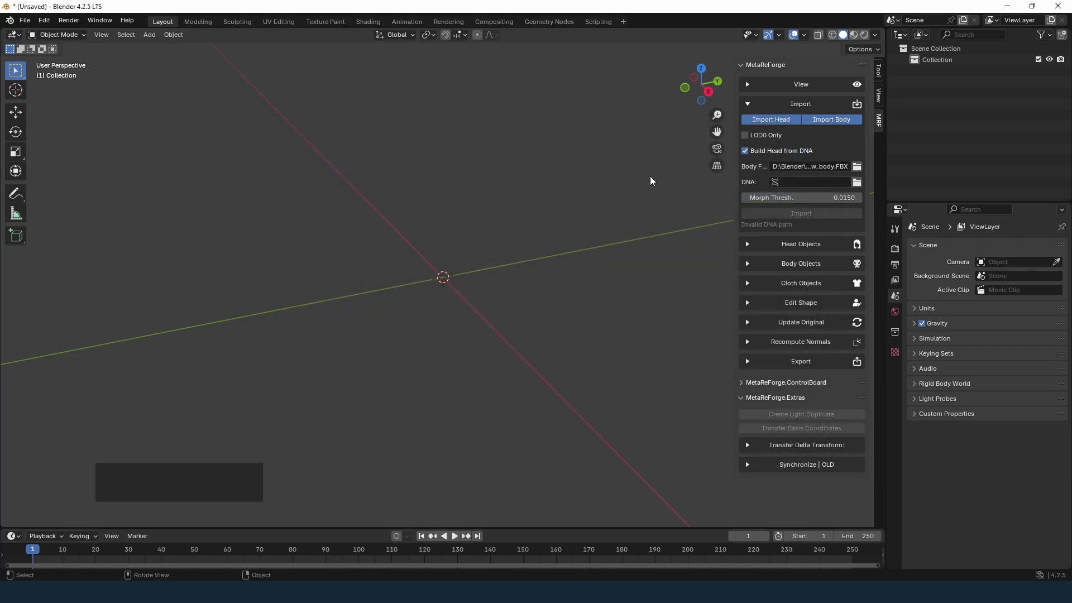
click(857, 182)
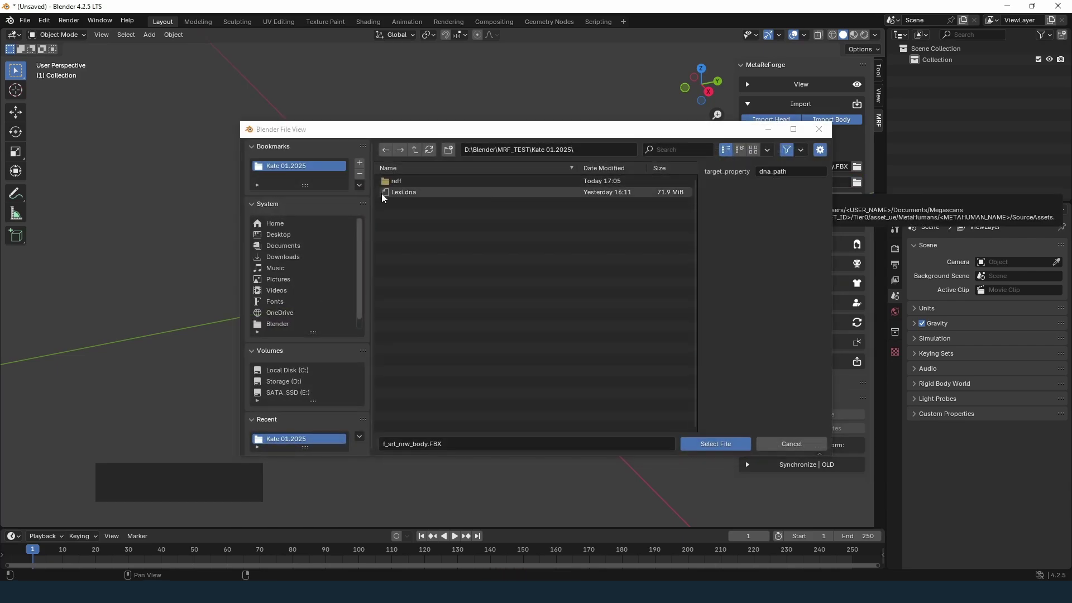
double_click(406, 191)
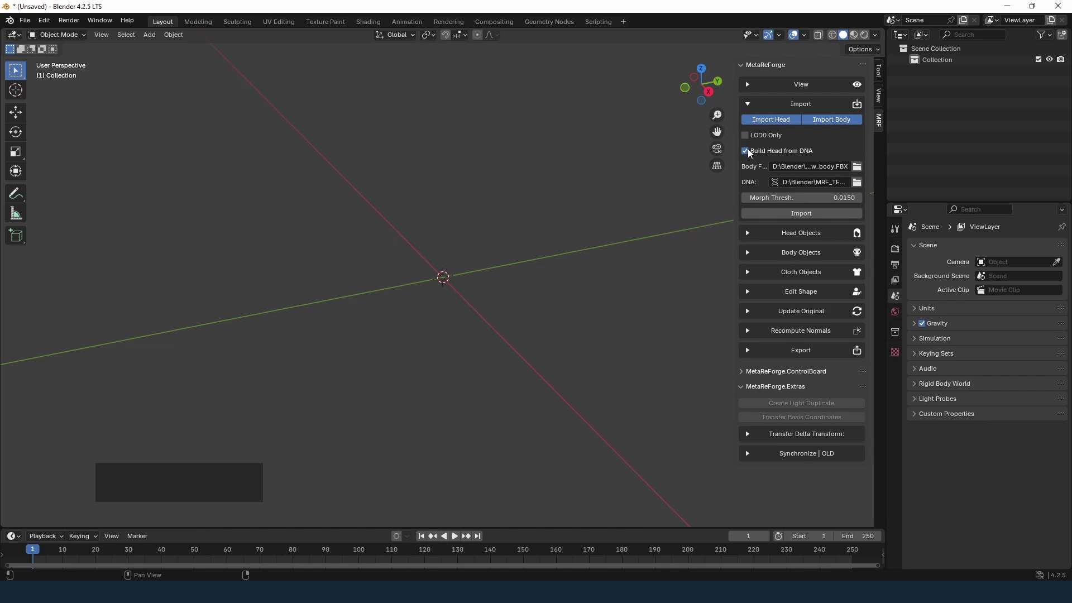
Import the MetaHuman head and body with Build Head from DNA enabled
click(745, 151)
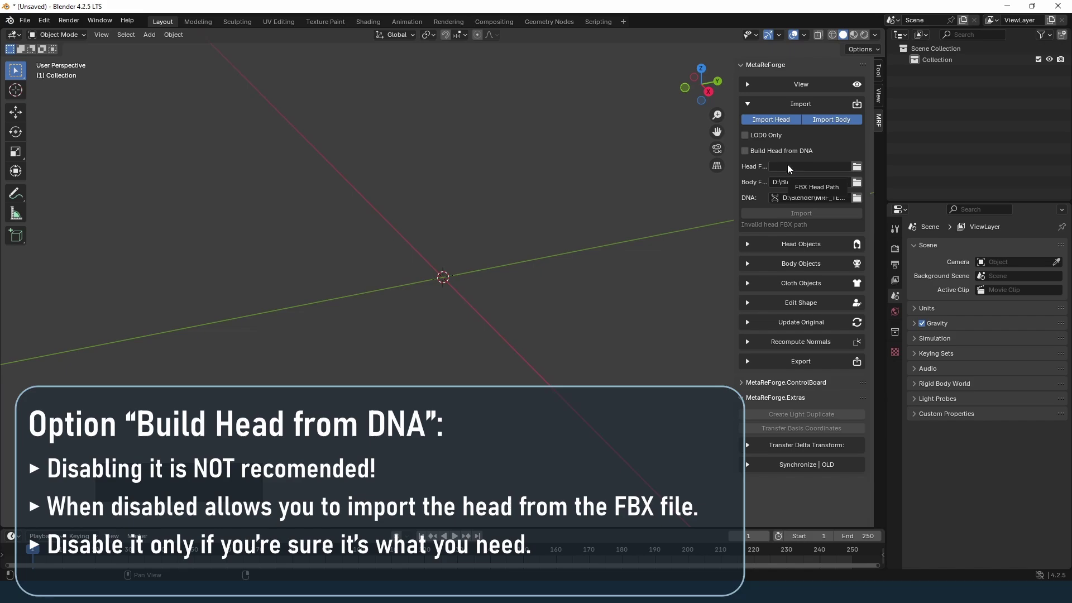
click(749, 151)
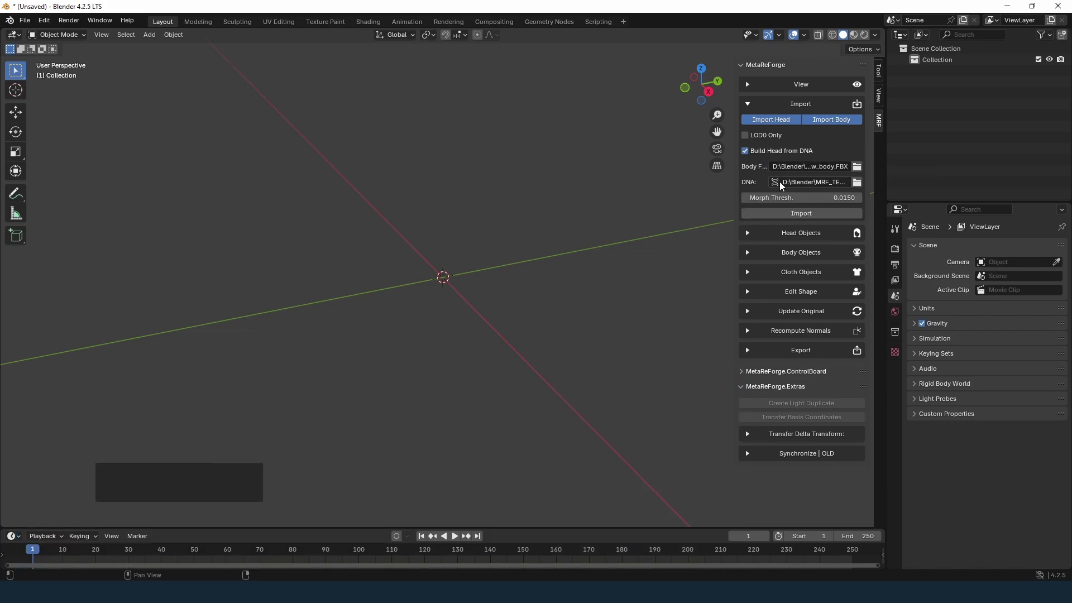
click(794, 213)
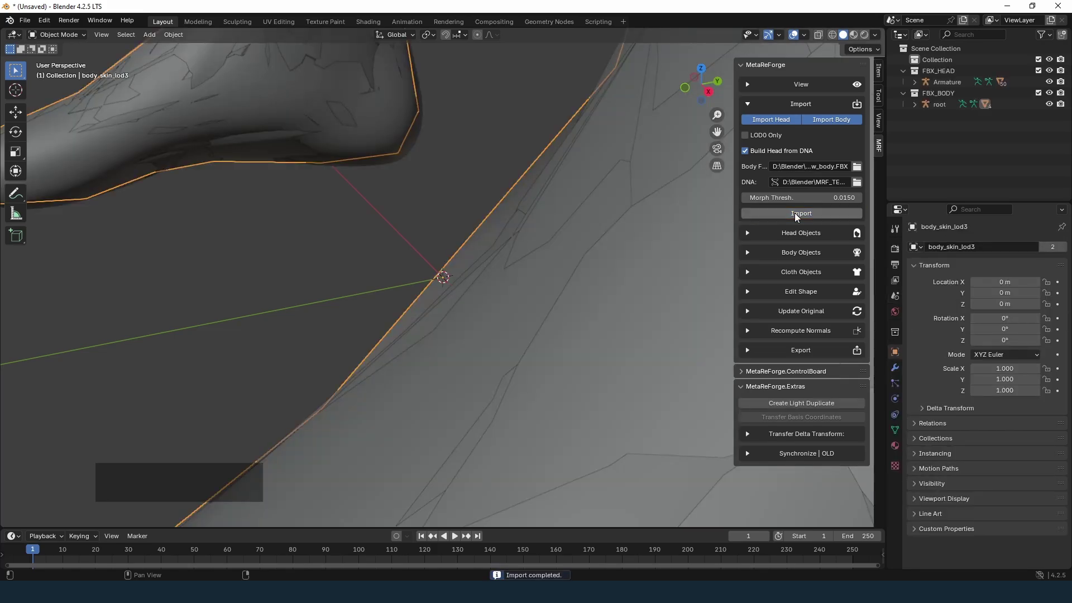
Preview the imported character at the detail levels from LOD0 to LOD6 and return the display to LOD0
key(KP_Decimal)
middle_drag(400, 235, 486, 206)
ctrl+click(747, 84)
click(794, 112)
click(831, 111)
click(783, 126)
click(826, 126)
click(781, 139)
click(816, 139)
click(782, 151)
scroll(517, 173, up, 5)
shift+middle_drag(552, 126, 504, 245)
click(773, 115)
scroll(504, 245, down, 2)
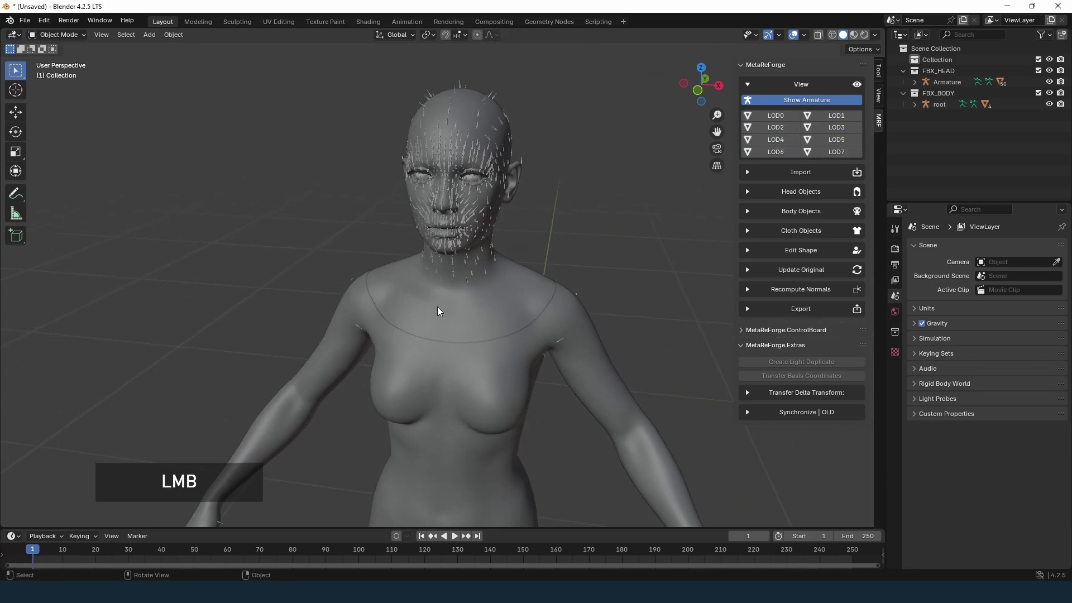
Try a sculpt stroke near the chest seam of the body mesh in Sculpt Mode and undo it
click(437, 307)
click(58, 35)
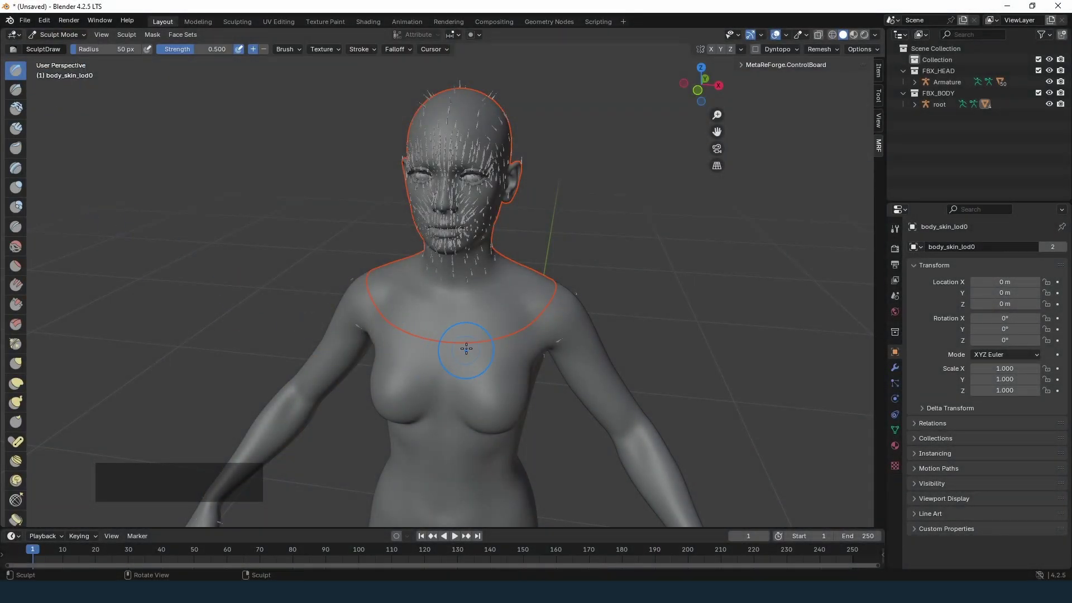
drag(416, 354, 466, 355)
mouse_move(401, 350)
middle_down()
mouse_move(419, 338)
mouse_move(402, 349)
middle_up()
mouse_move(474, 301)
middle_down()
mouse_move(479, 328)
mouse_move(467, 310)
middle_up()
key(ctrl+z)
key(ctrl+z)
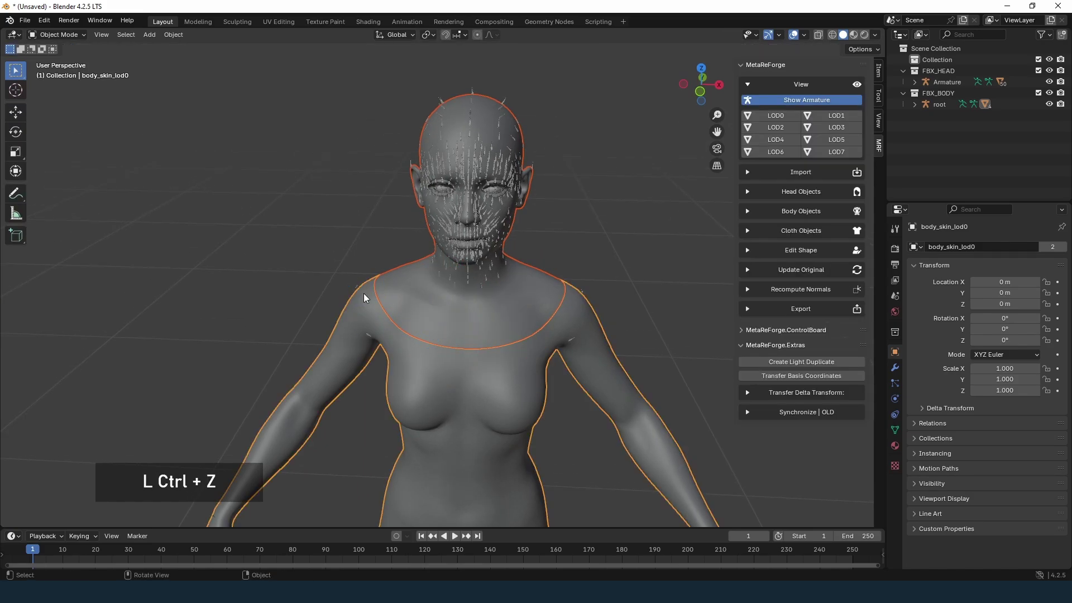
Initialize the Edit Shape objects with Keep ShapeKeys for Edit Objects and Tris2Quads enabled
click(748, 85)
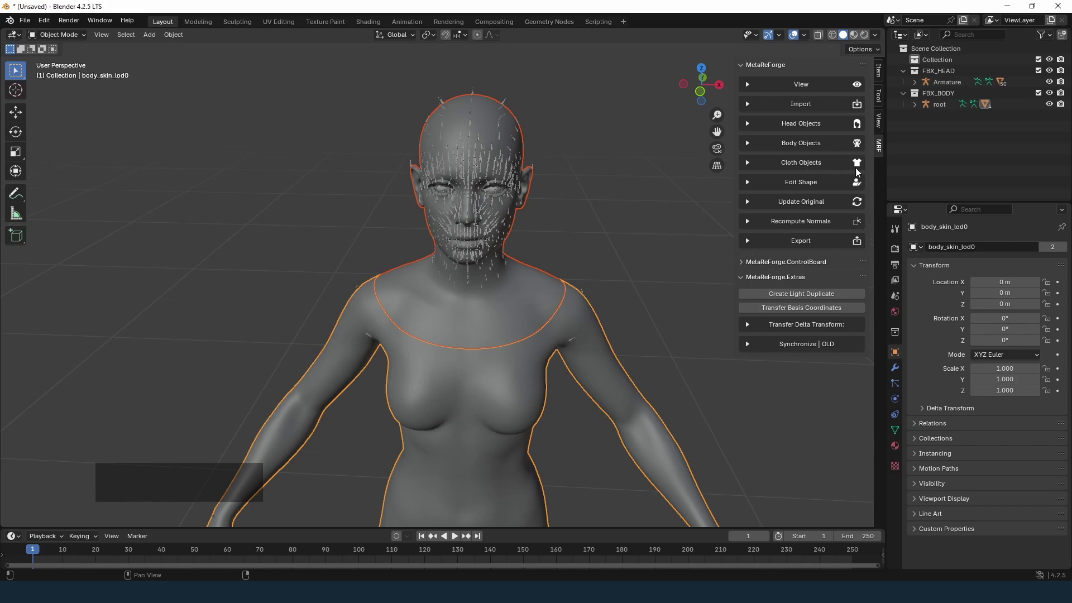
click(778, 182)
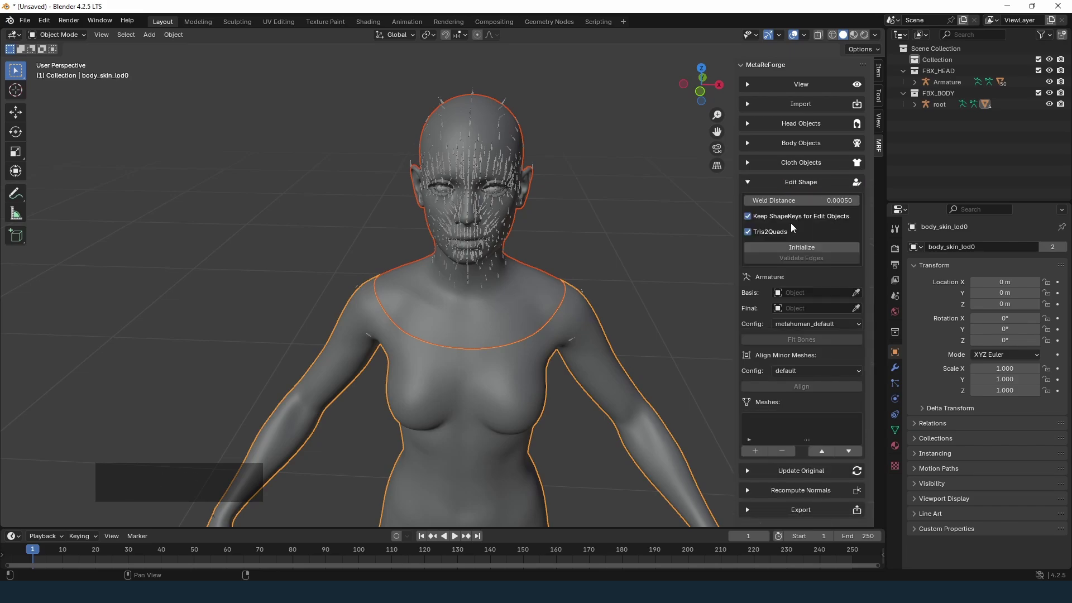
click(749, 217)
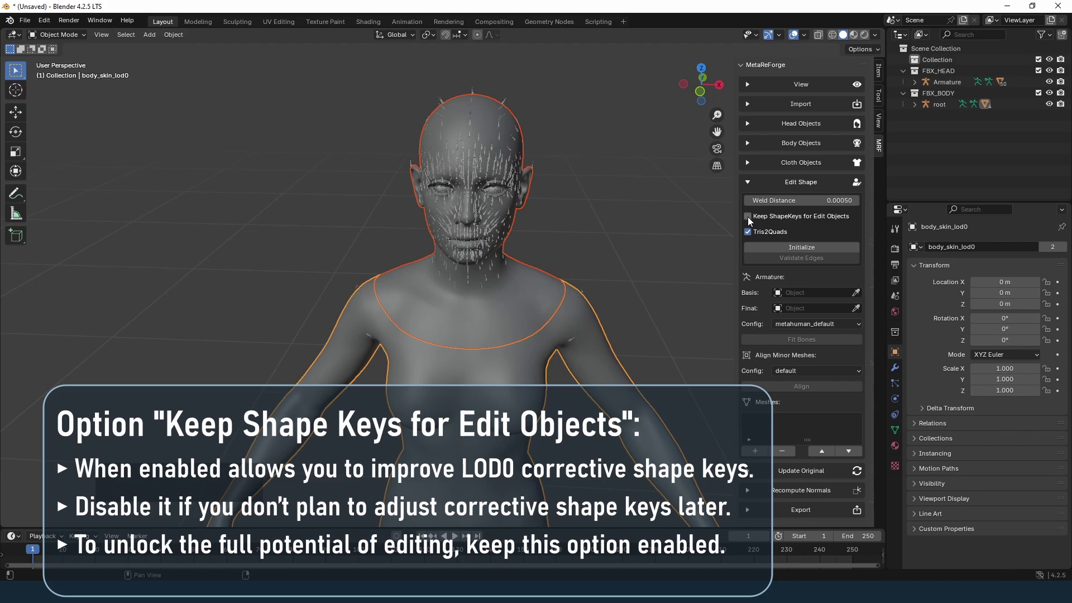
click(748, 217)
click(788, 249)
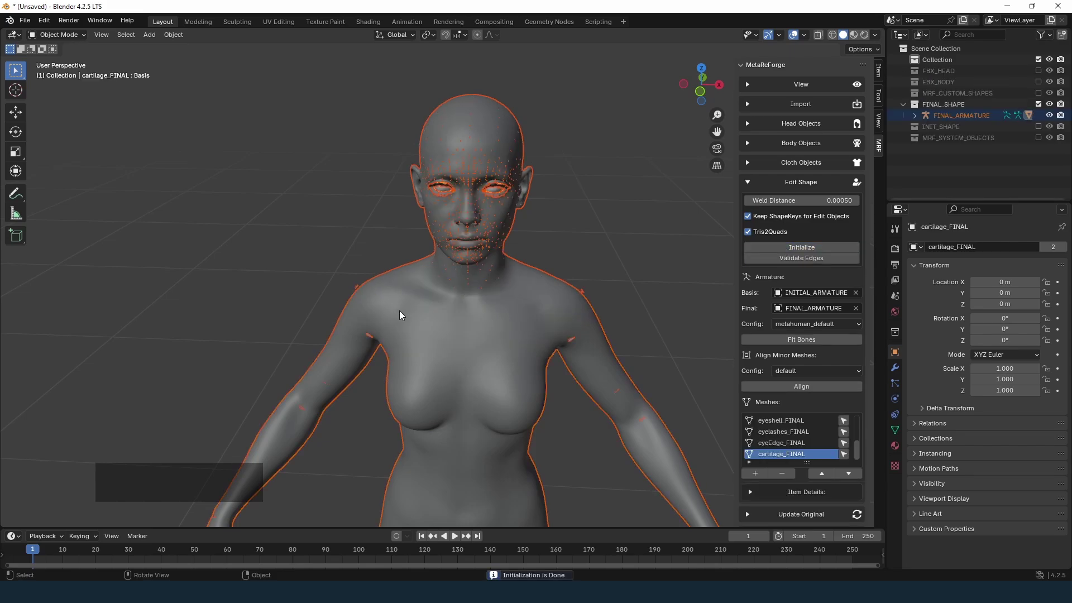
Select the skin_FINAL mesh and turn on the viewport wireframe overlay with an opacity of about 0.2
middle_drag(406, 316, 410, 308)
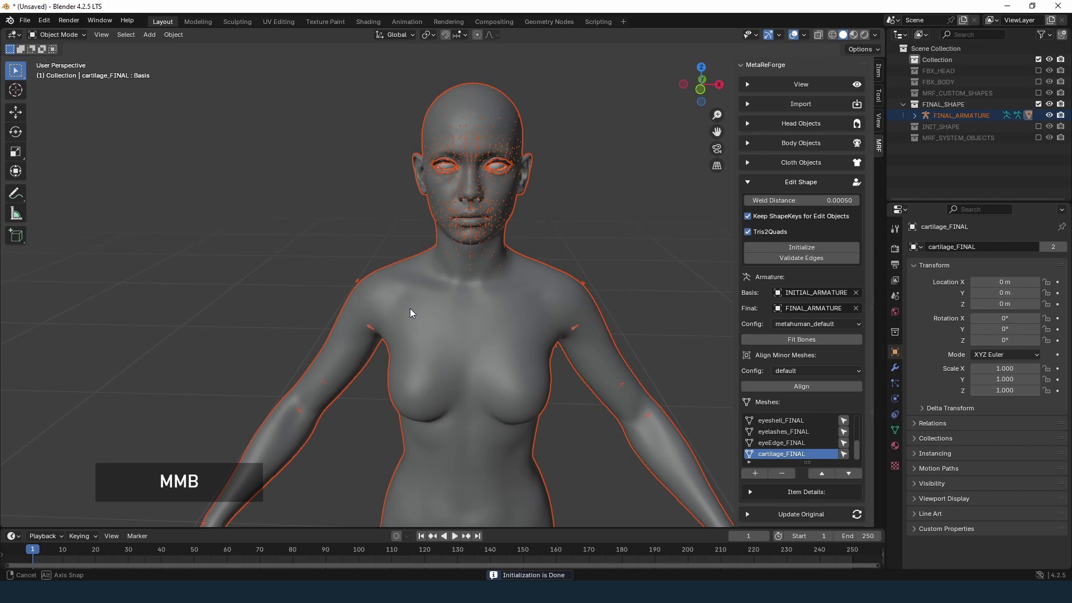
mouse_move(435, 270)
shift+middle_down()
mouse_move(407, 327)
mouse_move(419, 326)
shift+middle_up()
scroll(411, 317, up, 2)
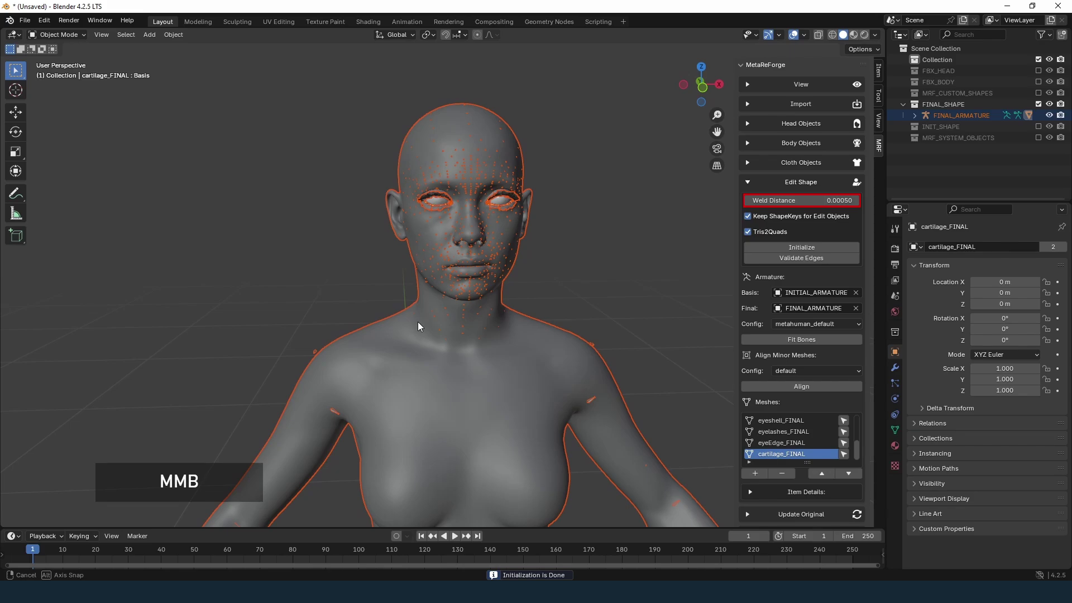
click(369, 338)
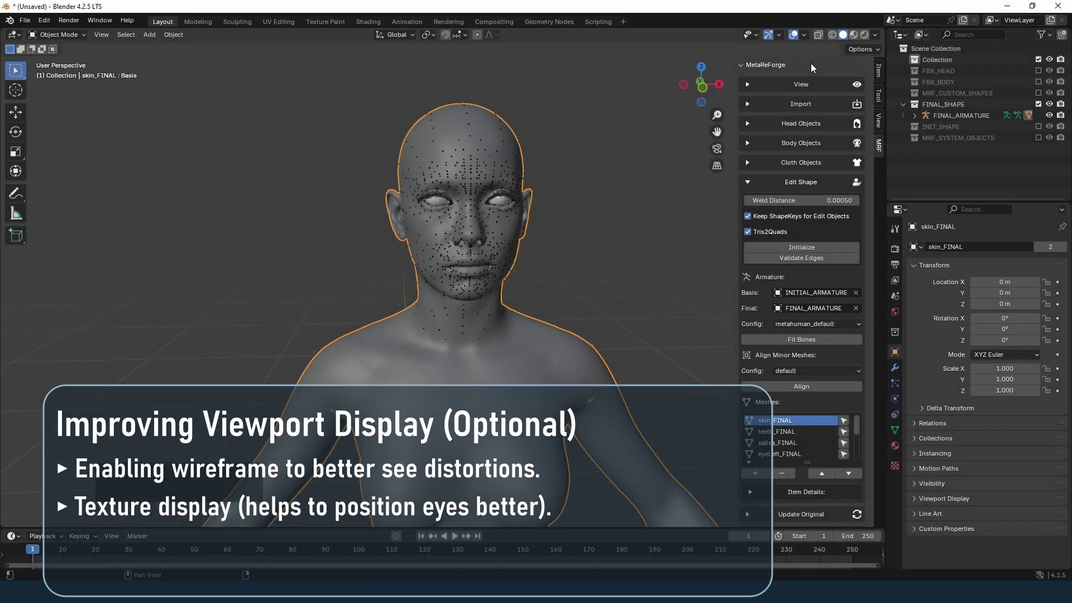
click(804, 35)
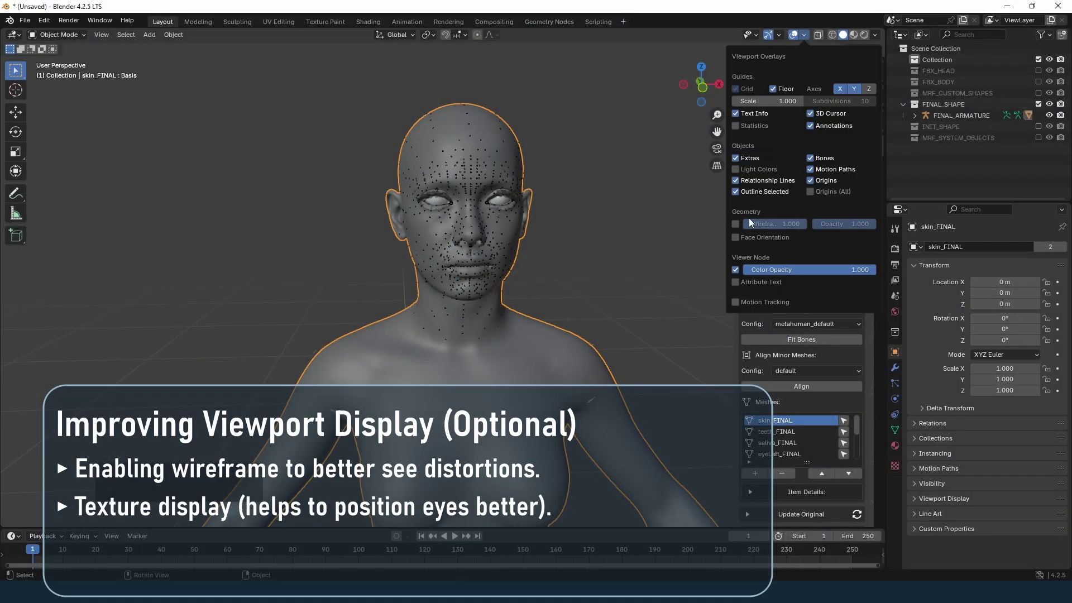
click(735, 224)
drag(855, 222, 827, 224)
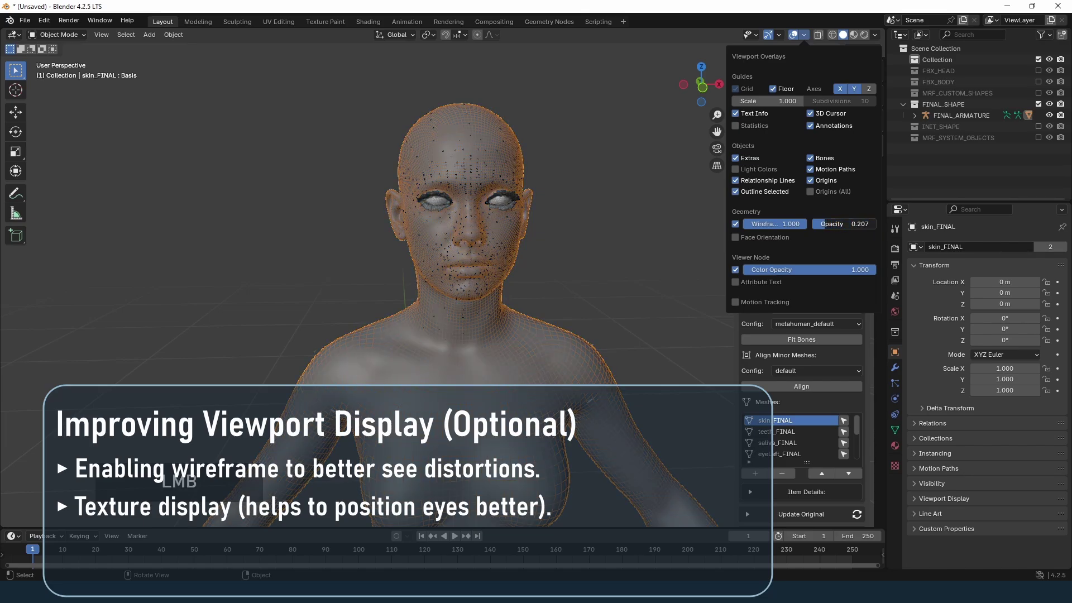
Set the solid viewport shading color to Texture so the eyes display their textures
click(873, 36)
click(873, 37)
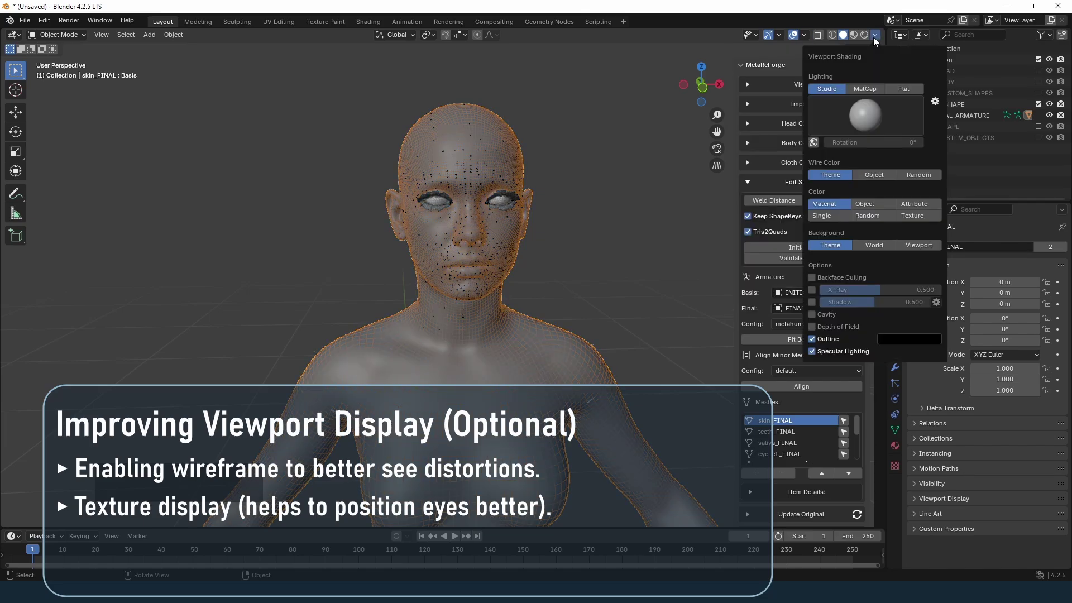
click(916, 217)
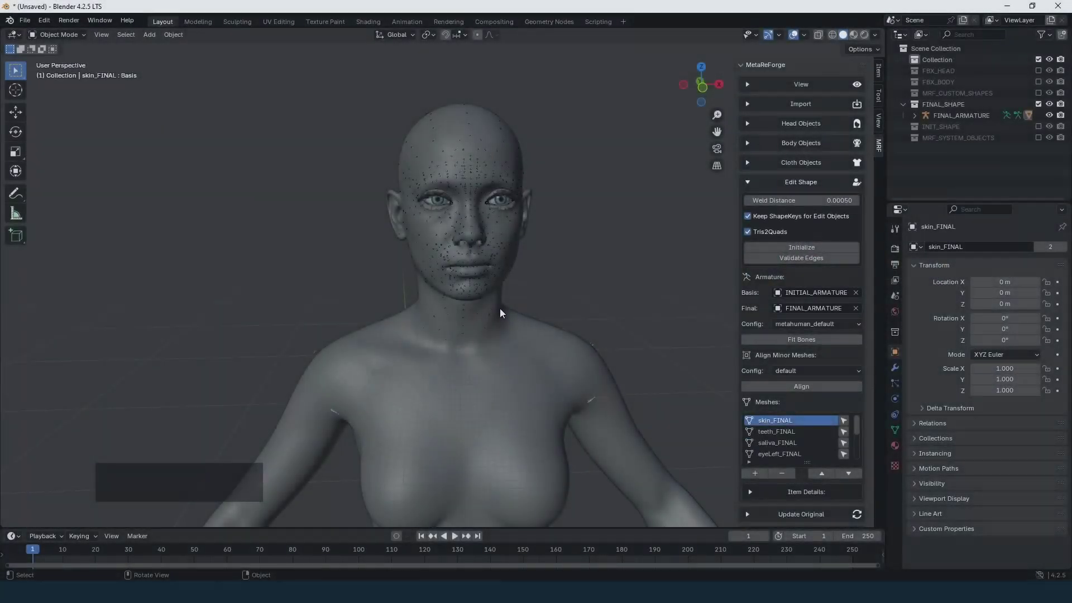
middle_drag(500, 308, 488, 304)
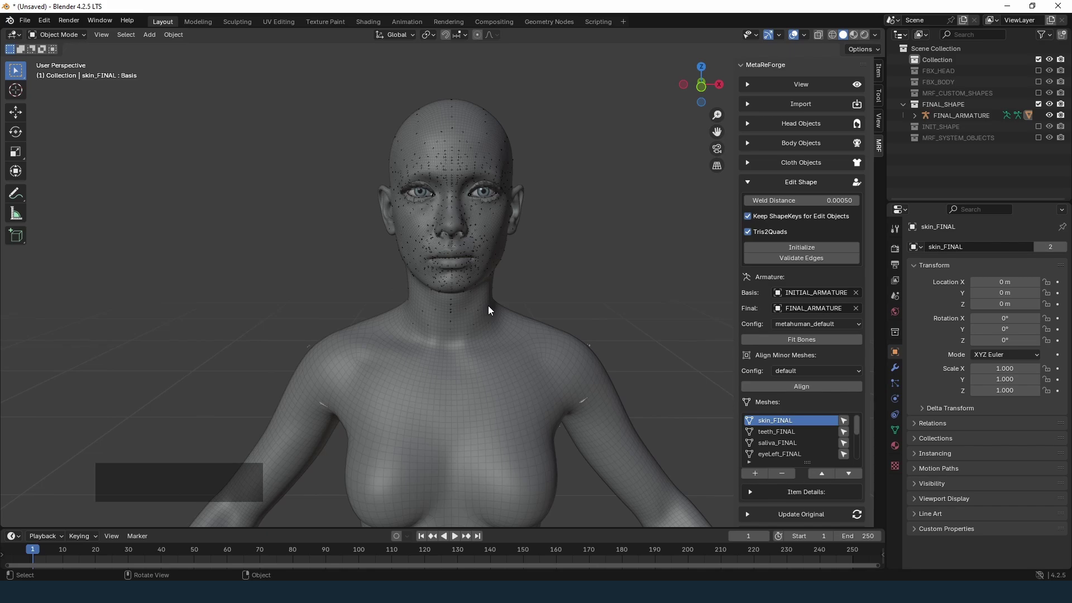
Export only the selected skin_FINAL mesh from FINAL_ARMATURE as a Wavefront OBJ file named original_mh
click(363, 334)
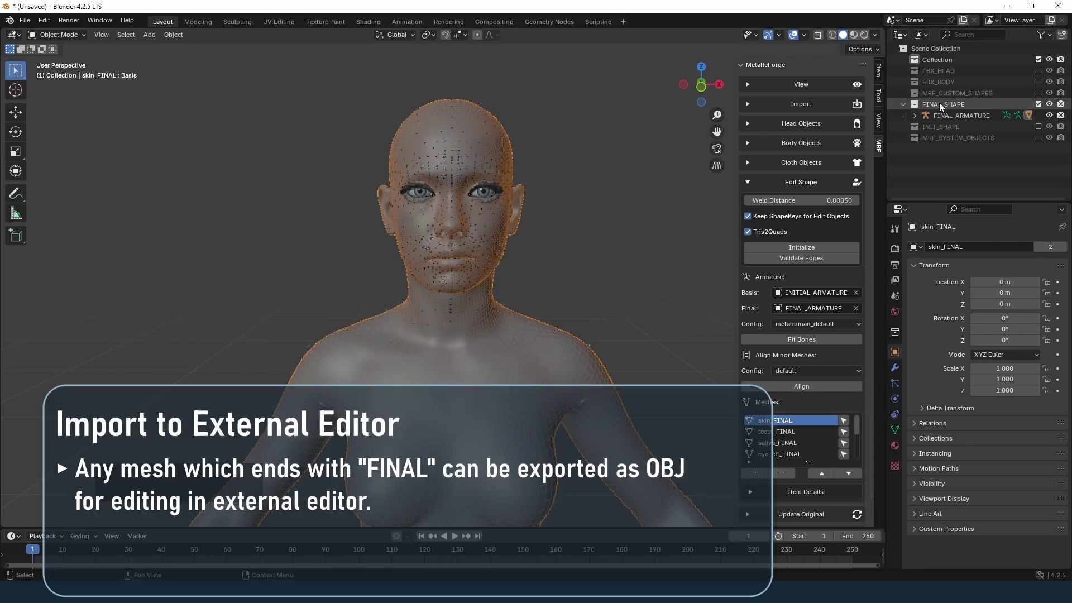
click(914, 116)
scroll(971, 148, down, 3)
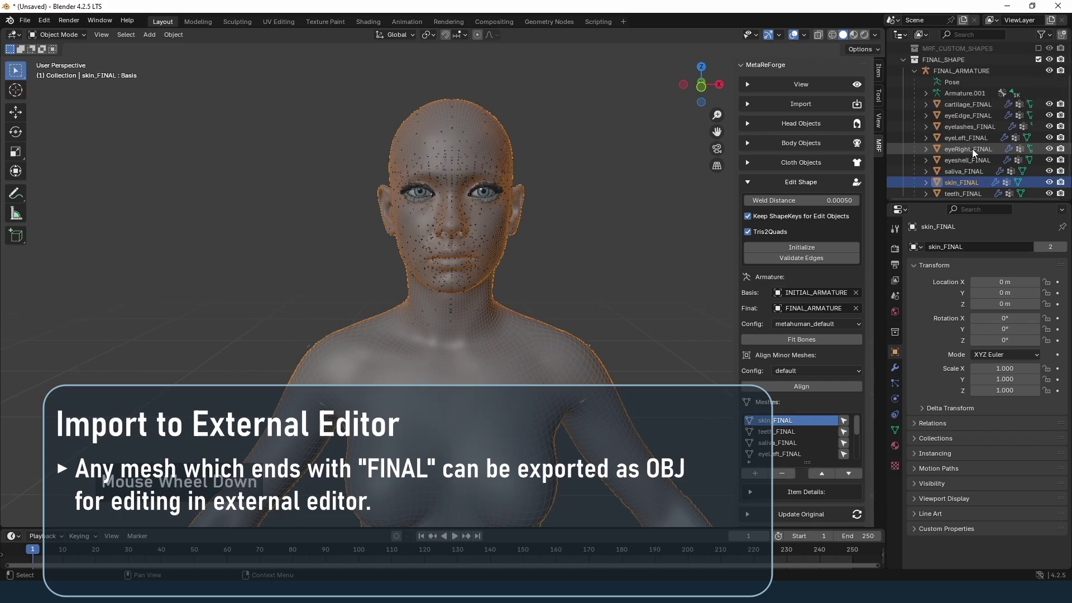
scroll(972, 152, down, 2)
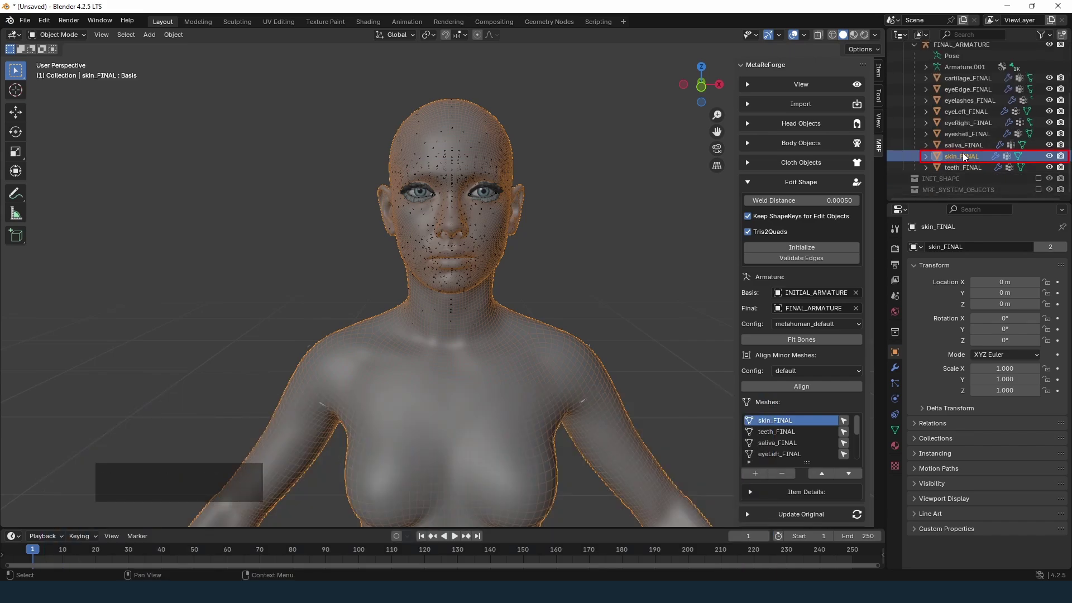
click(25, 21)
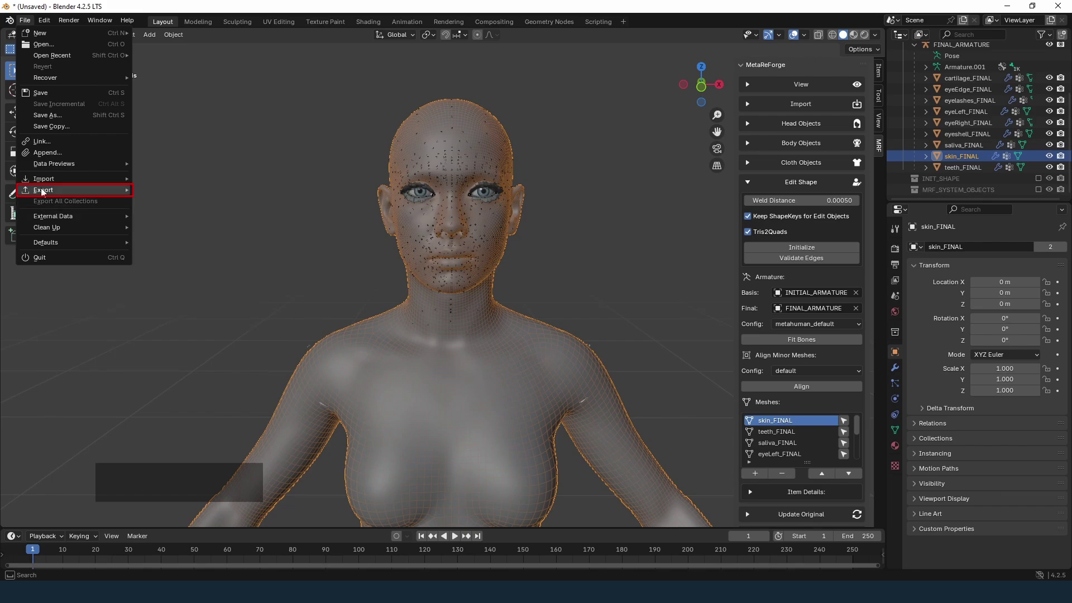
mouse_move(42, 195)
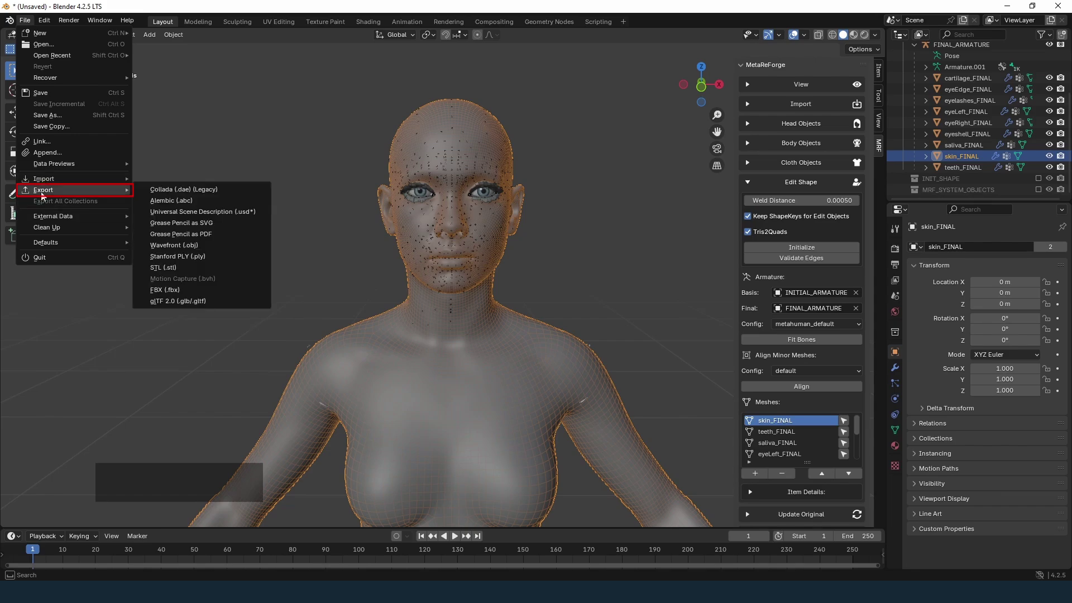
click(180, 246)
double_click(397, 443)
text(original_mh)
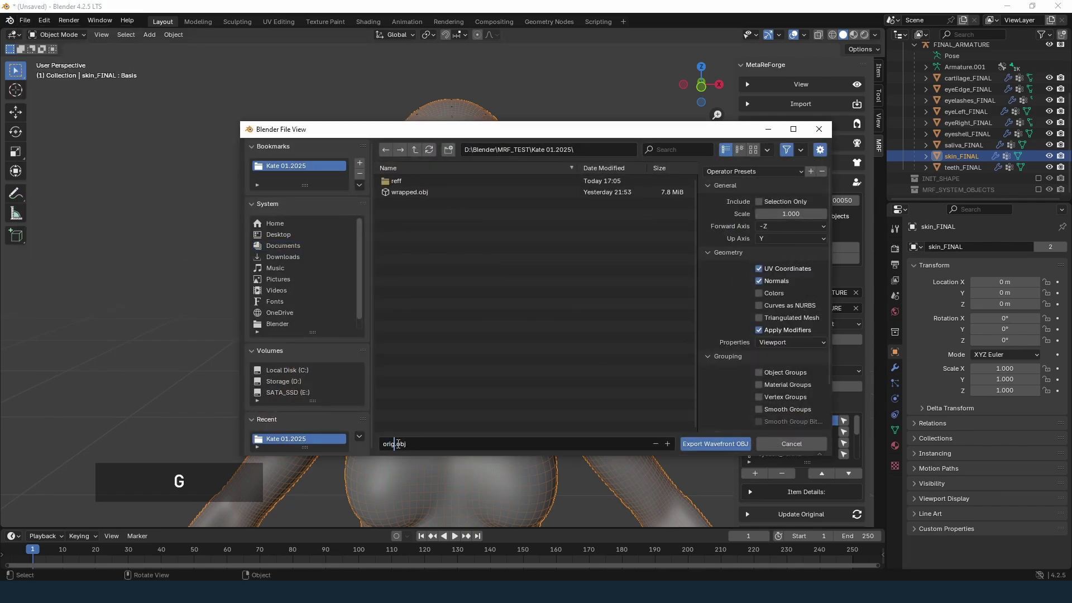
click(758, 201)
click(708, 443)
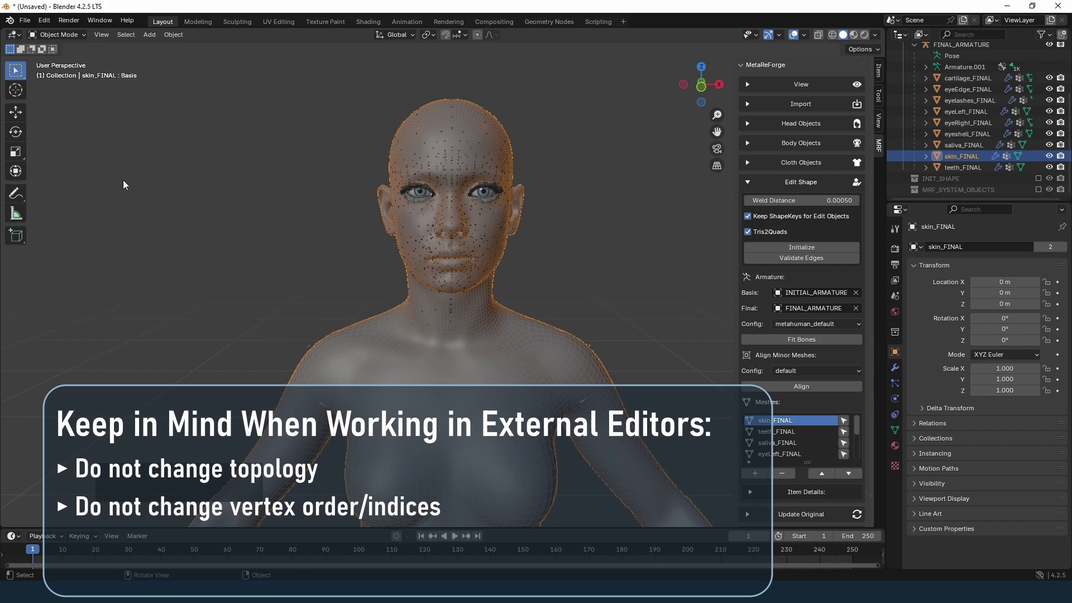
Import the processed mesh wrapped.obj from the Kate 01.2025 folder as a Wavefront OBJ
click(24, 21)
mouse_move(51, 183)
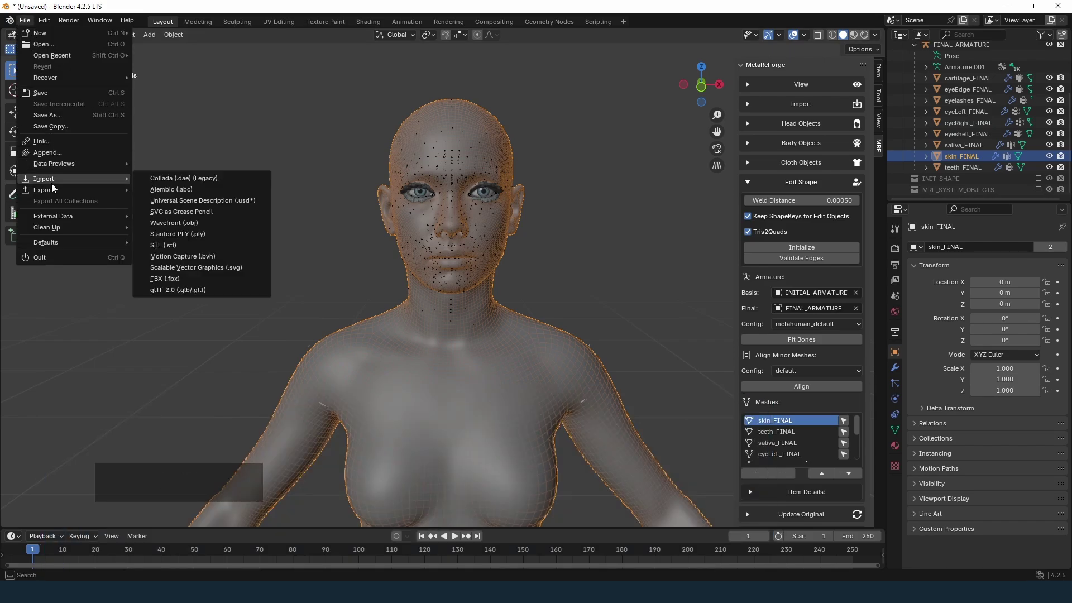
click(180, 222)
click(274, 168)
click(475, 215)
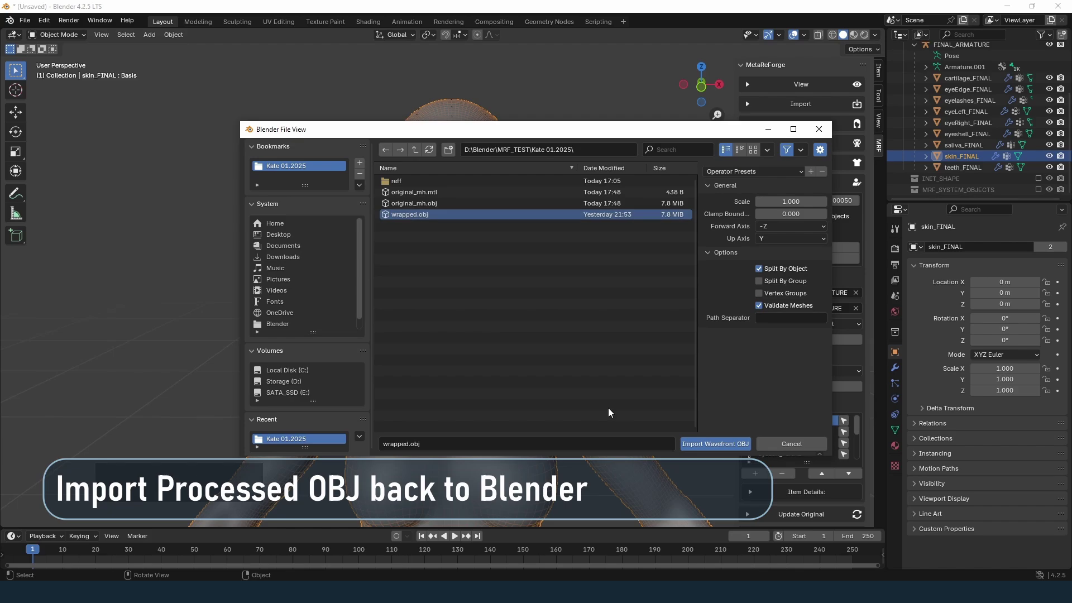
click(710, 441)
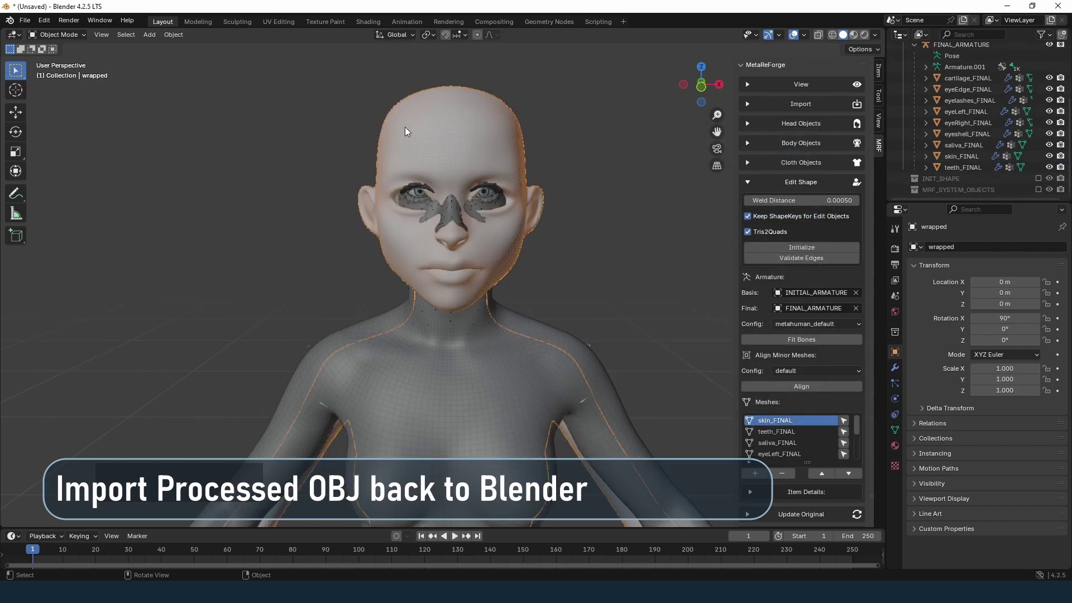
Apply all transforms to the imported wrapped object
middle_drag(394, 175, 394, 184)
click(877, 71)
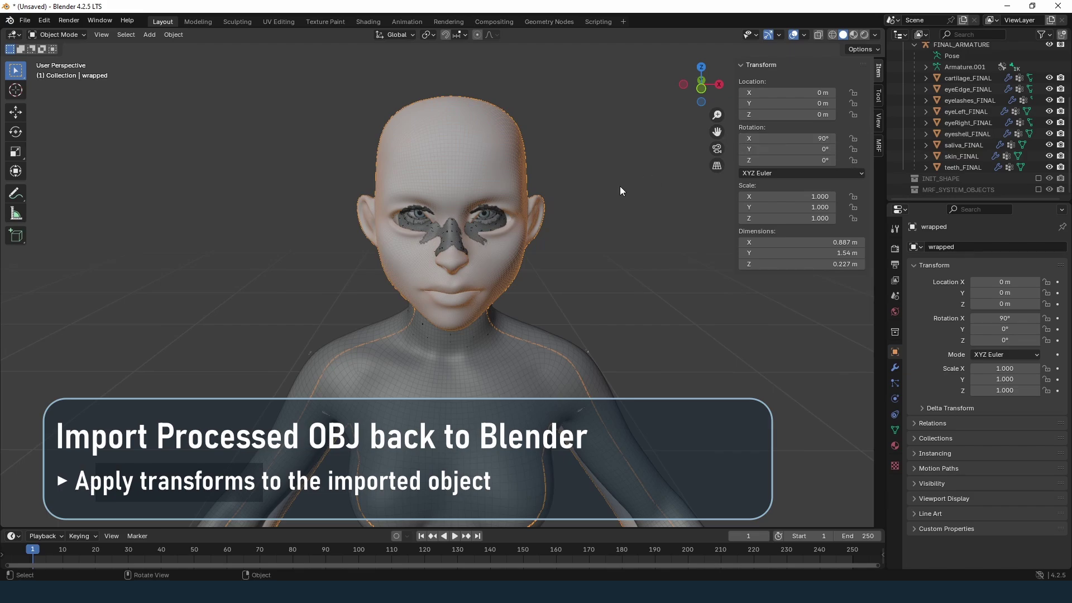
key(ctrl+a)
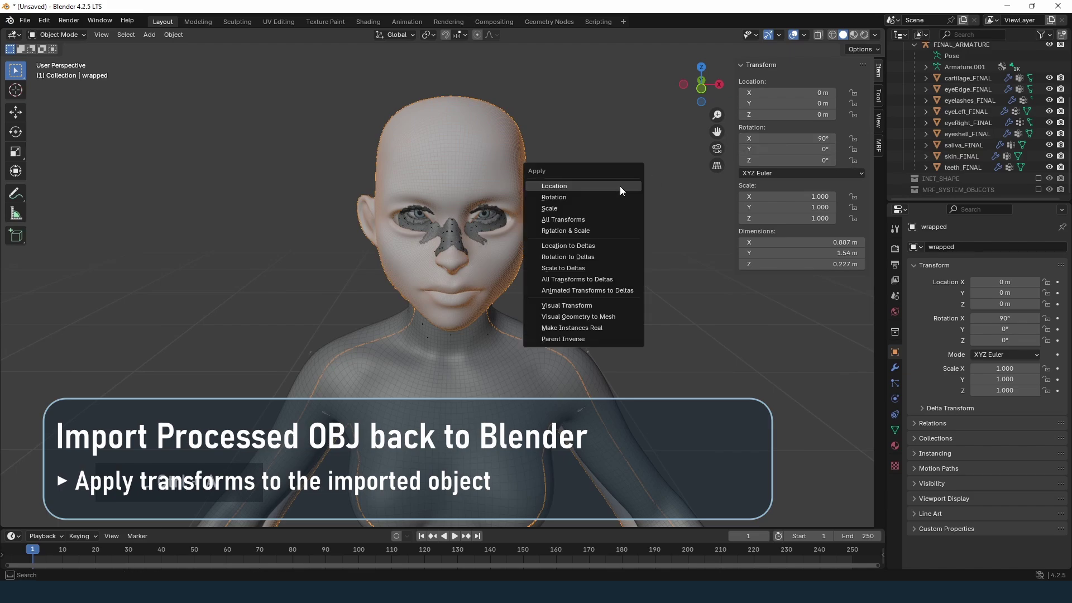
click(556, 219)
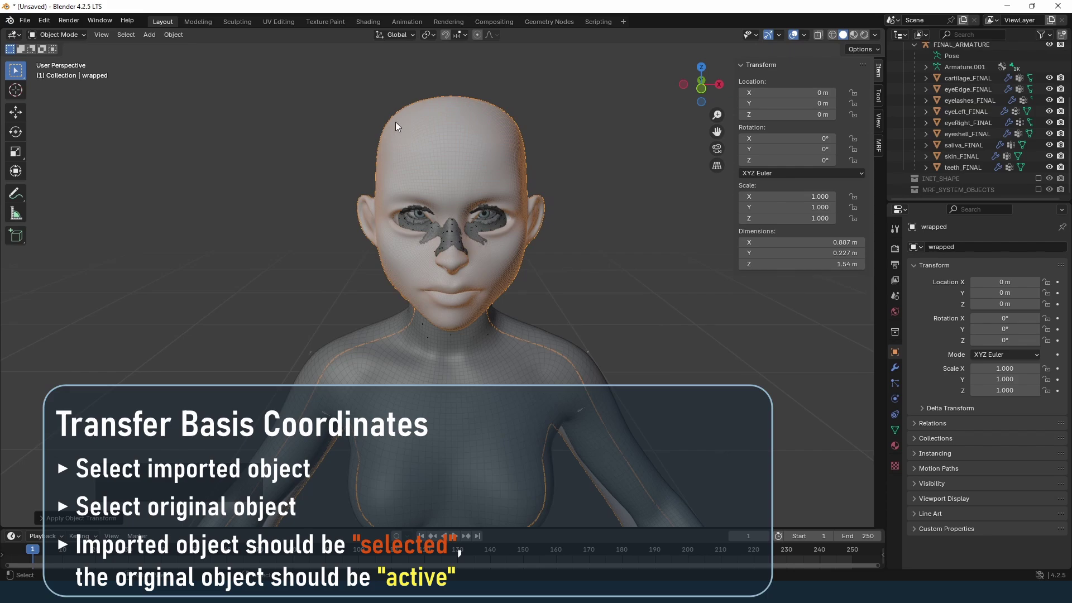
Add skin_FINAL to the selection as the active object and transfer the basis coordinates from wrapped to it
key(shift)
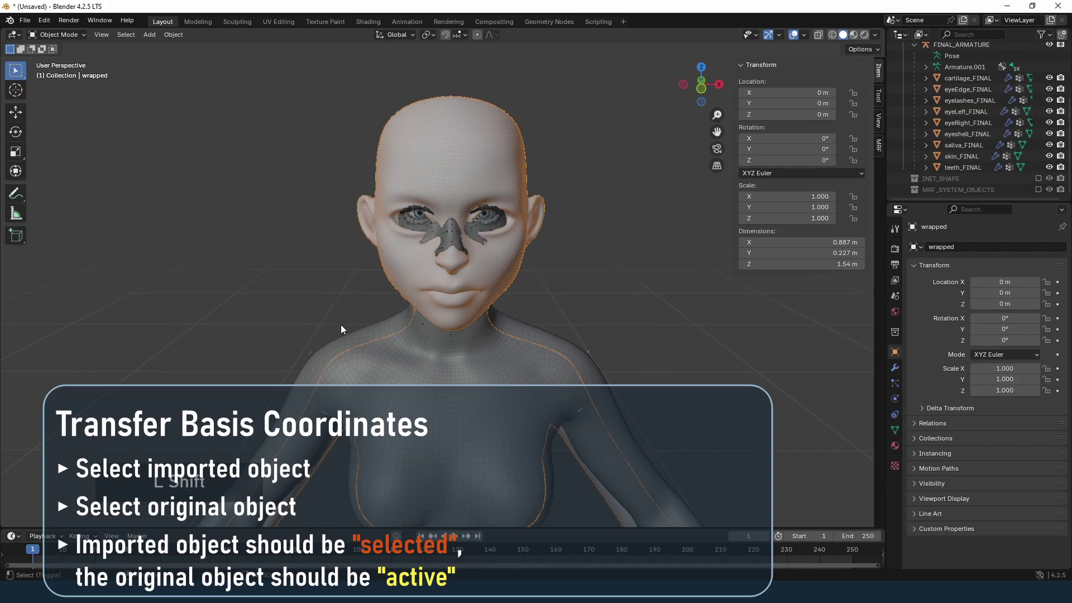
shift+click(353, 333)
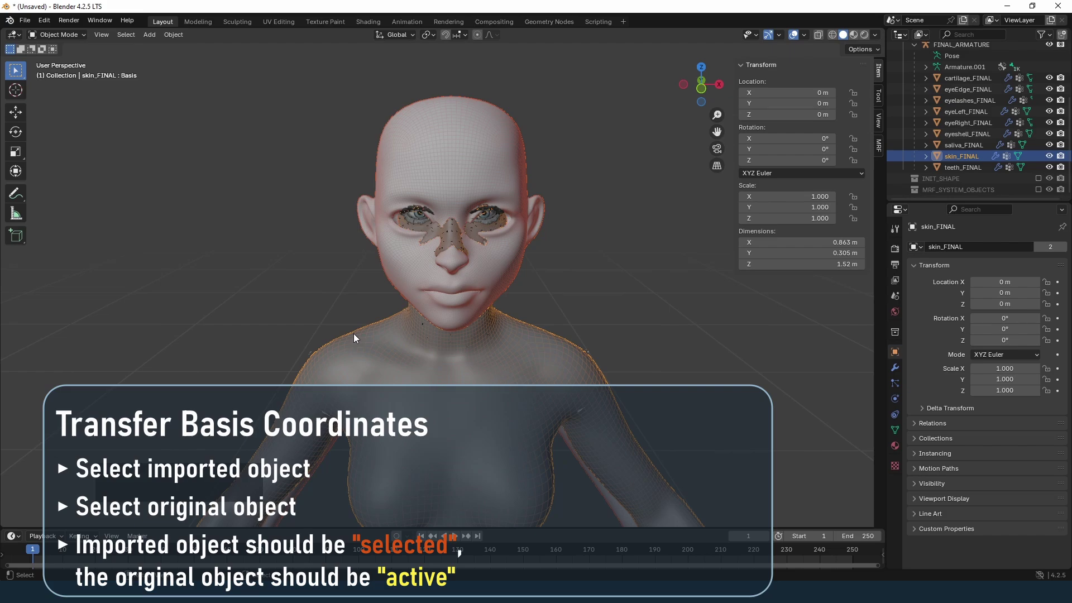
click(879, 146)
scroll(871, 268, down, 6)
scroll(872, 283, down, 1)
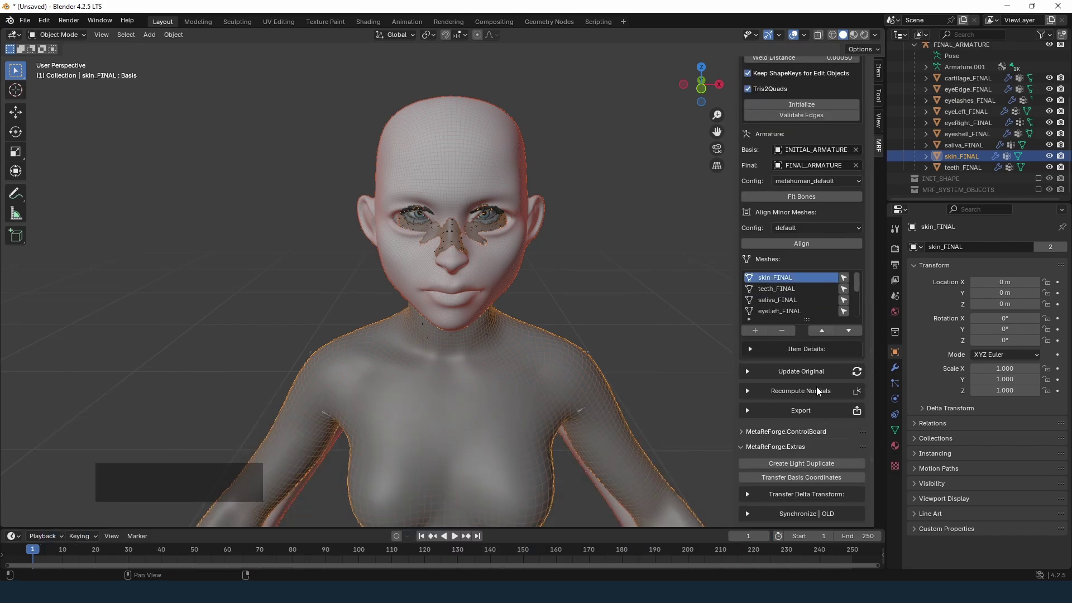
click(798, 479)
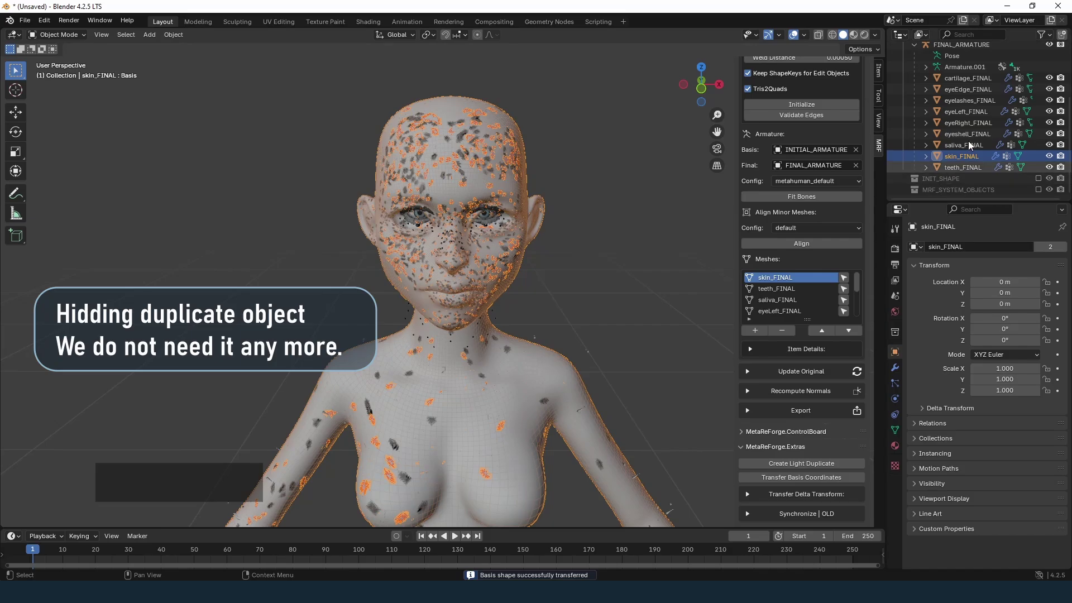
Hide the imported wrapped object in the viewport
scroll(976, 129, up, 3)
click(956, 59)
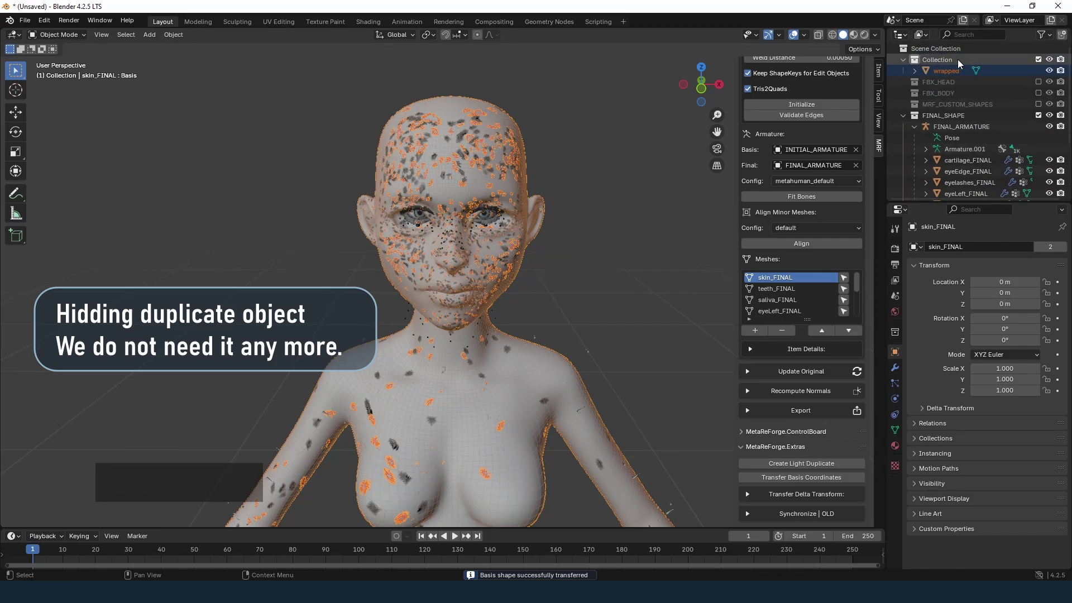
click(1049, 70)
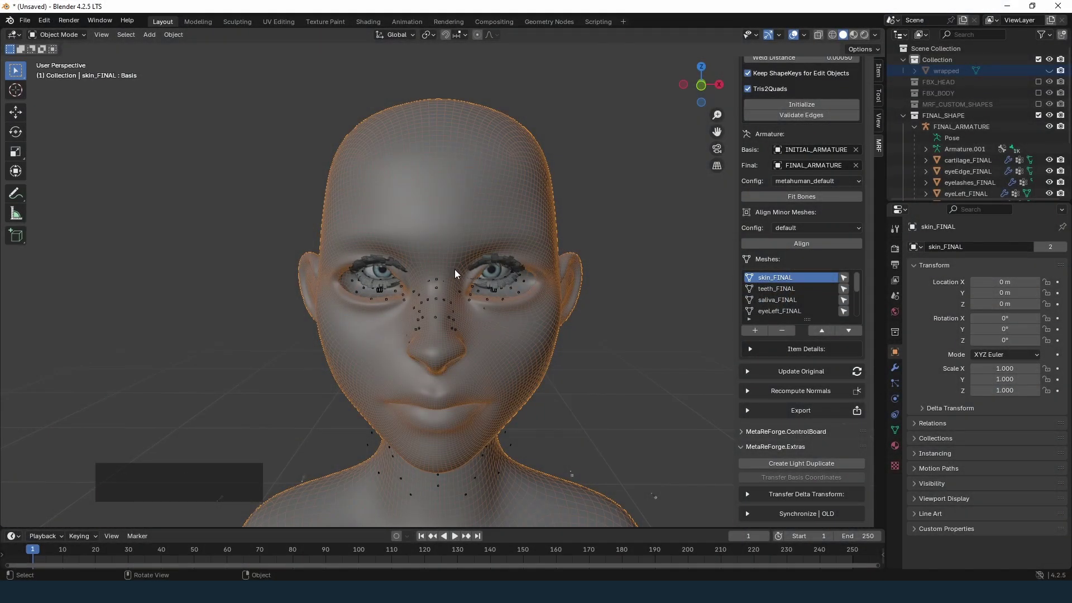
Hide the cartilage, eyeEdge, eyelashes, eyeshell and saliva FINAL meshes, keeping only the skin, eyeballs and teeth displayed
scroll(982, 139, down, 4)
click(1050, 115)
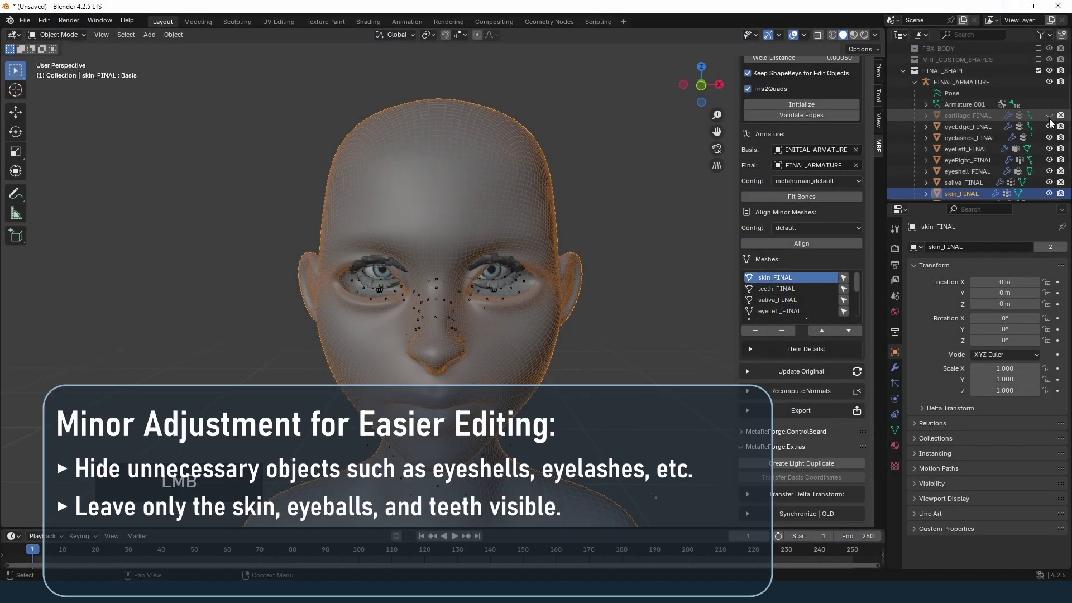
click(1049, 126)
click(1049, 137)
click(1050, 171)
click(1049, 182)
scroll(1035, 176, down, 2)
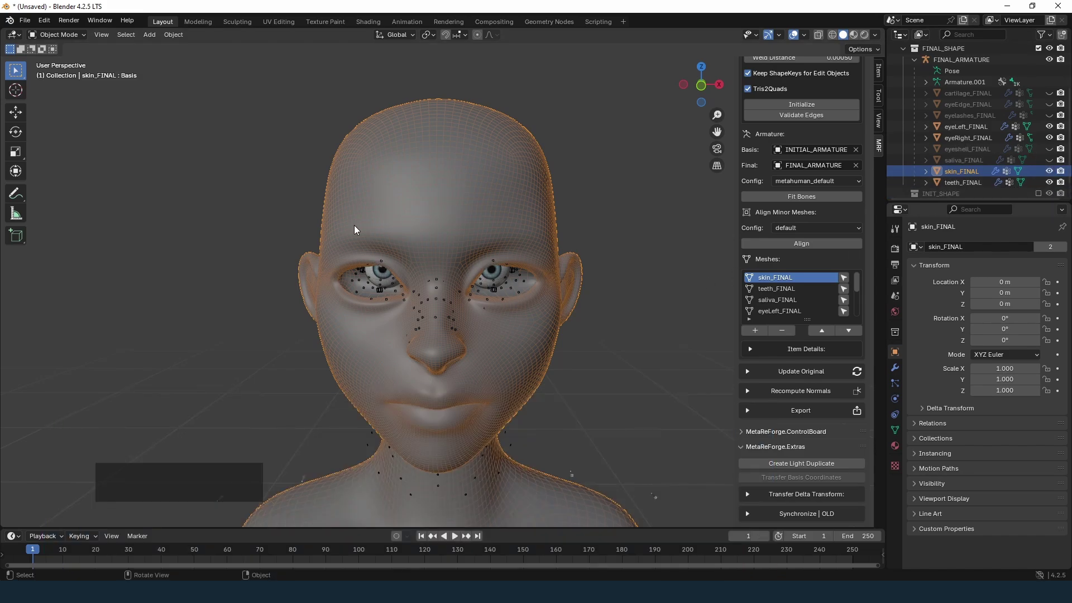
Try a Grab brush stroke on the side of skin_FINAL's forehead in Sculpt Mode and undo it
click(58, 34)
click(63, 71)
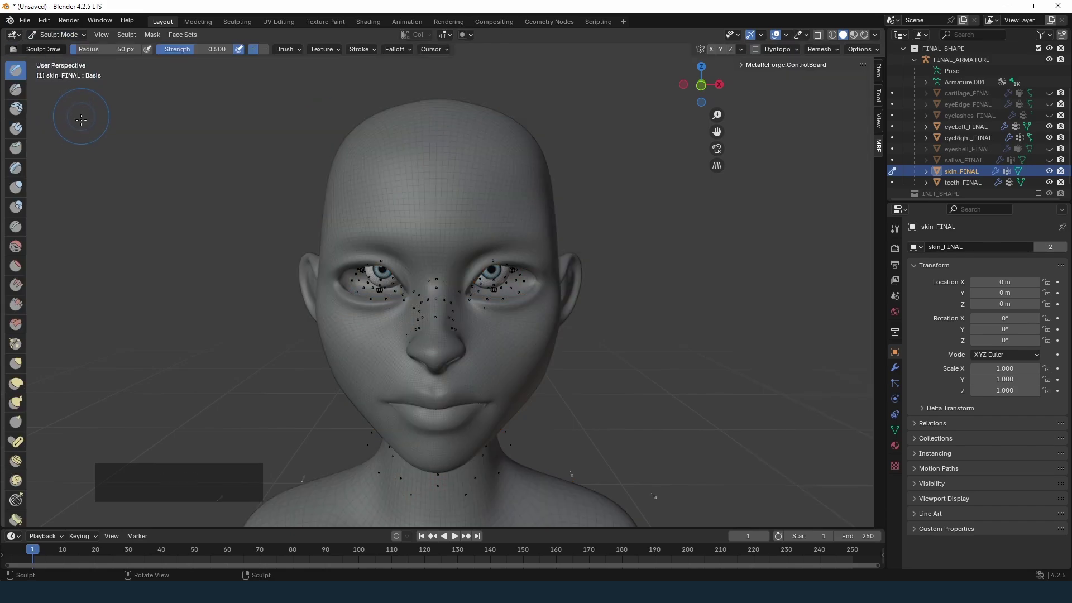
click(17, 364)
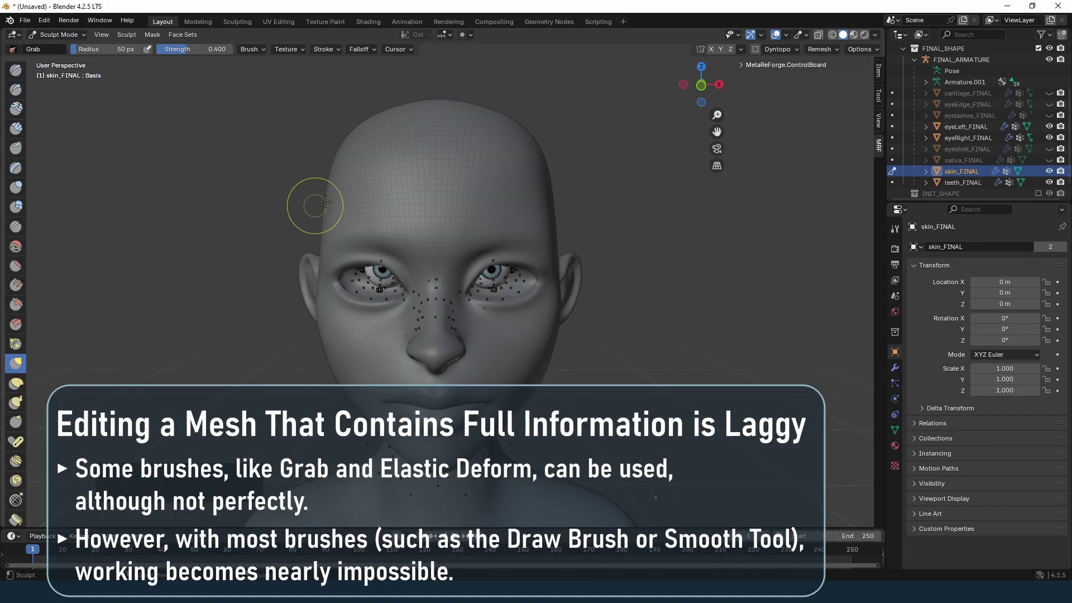
mouse_move(354, 180)
mouse_down()
mouse_move(326, 169)
mouse_move(328, 186)
mouse_move(342, 170)
mouse_up()
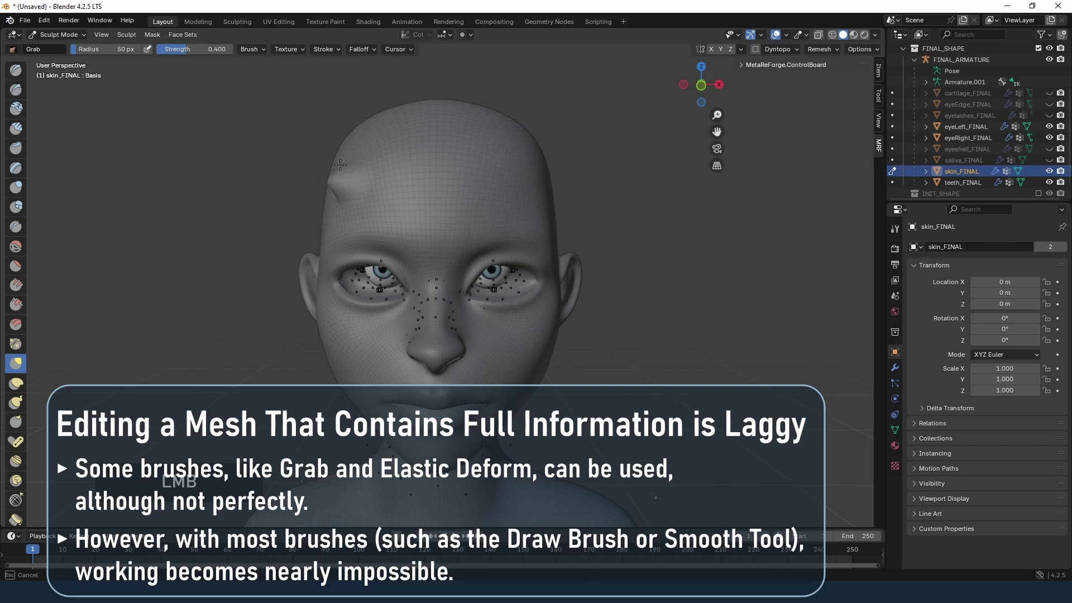
key(ctrl+z)
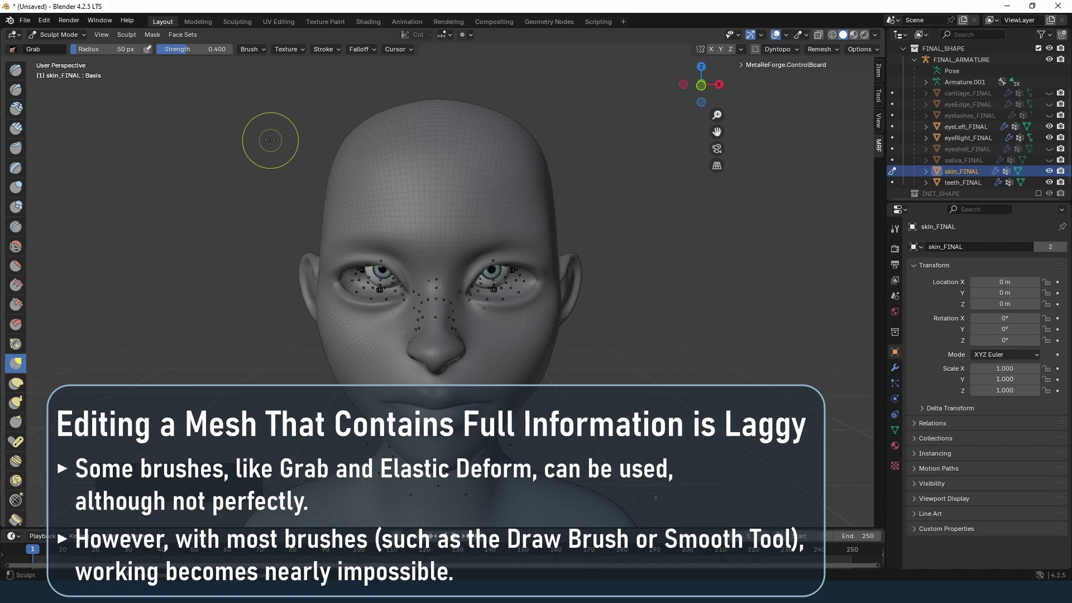
Try Draw brush strokes across skin_FINAL's forehead, undo them and return to Object Mode
click(16, 70)
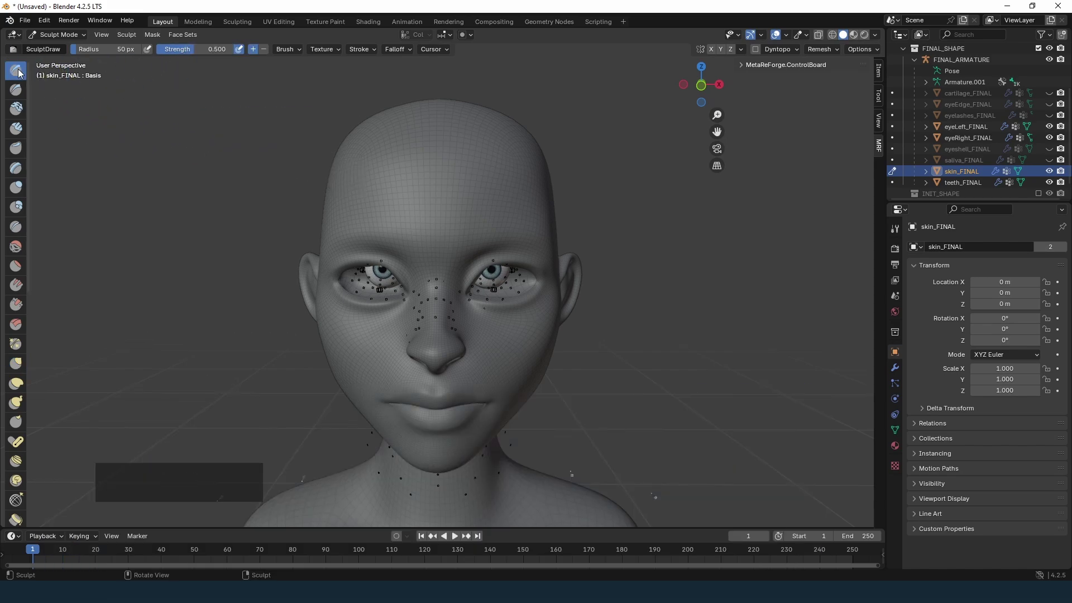
drag(463, 184, 488, 149)
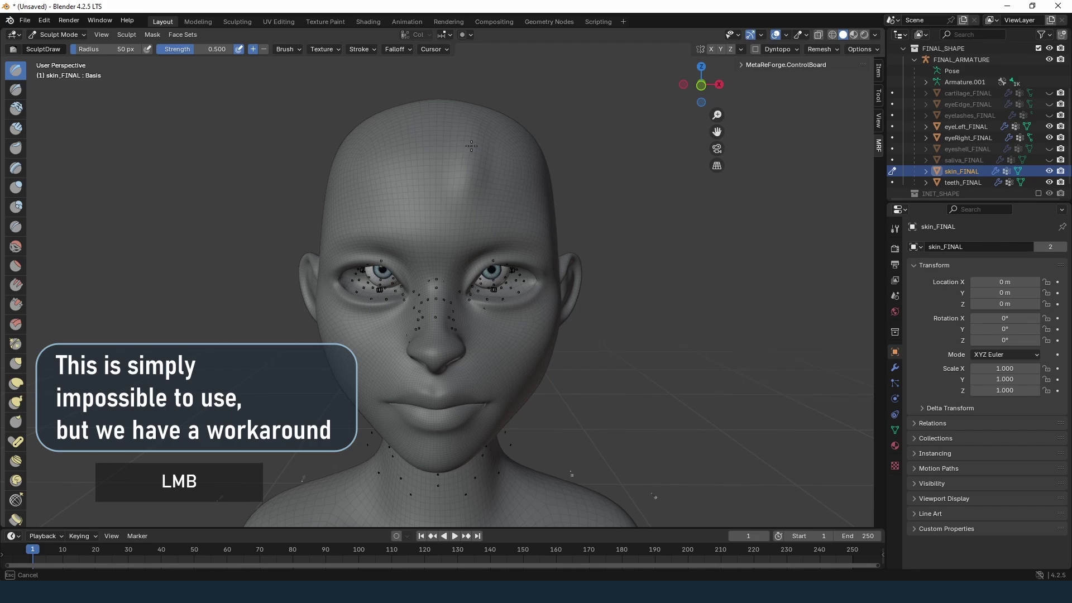
mouse_move(404, 153)
mouse_down()
mouse_move(391, 176)
mouse_move(463, 204)
mouse_up()
key(ctrl+z)
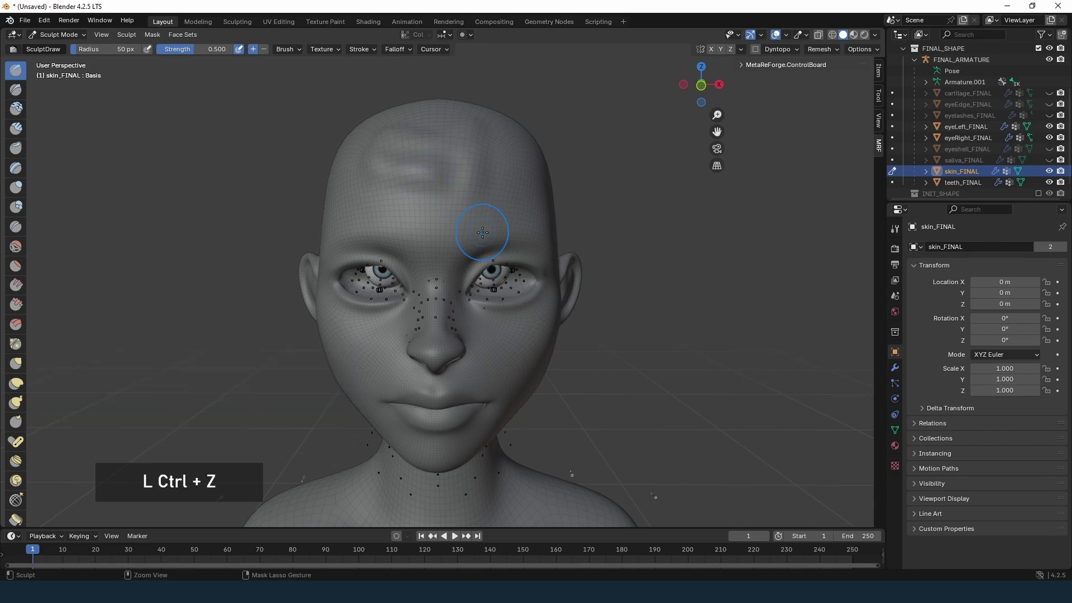
key(ctrl)
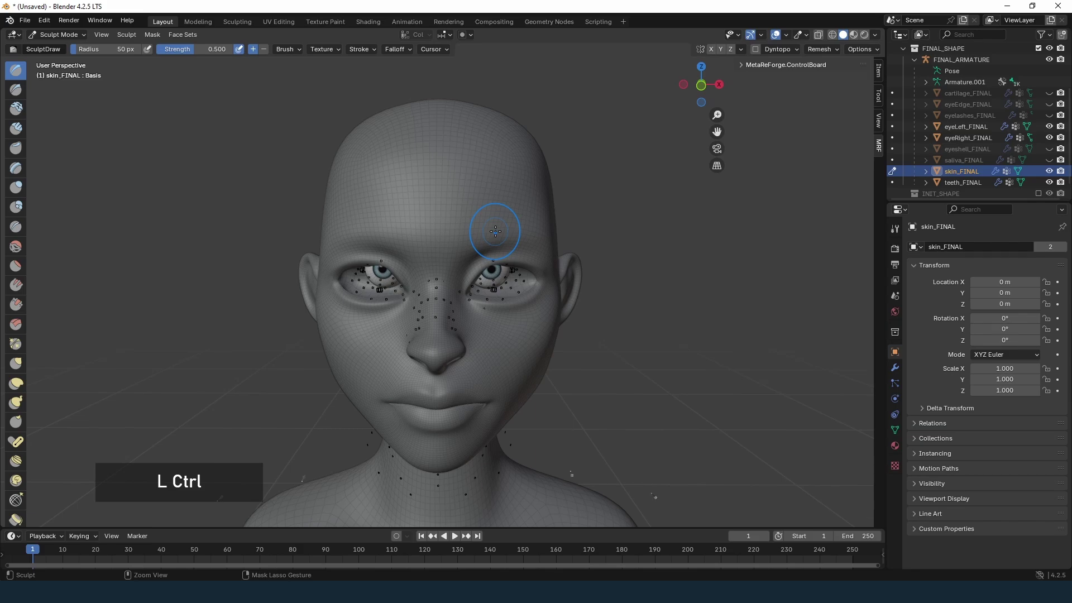
key(ctrl+z)
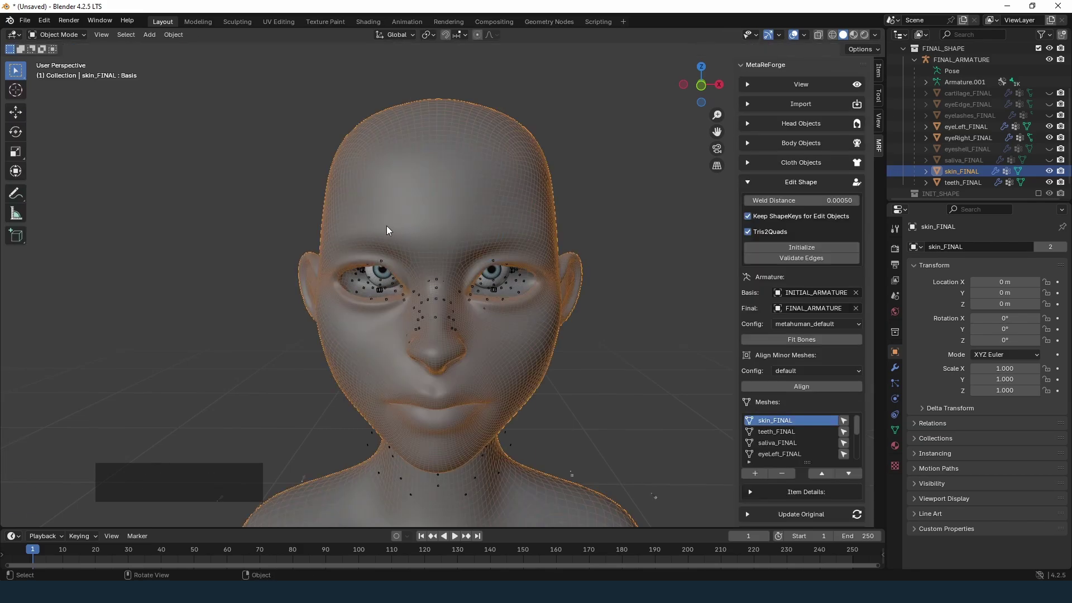
Create a light duplicate of skin_FINAL and hide the original skin_FINAL mesh
middle_drag(416, 218, 486, 224)
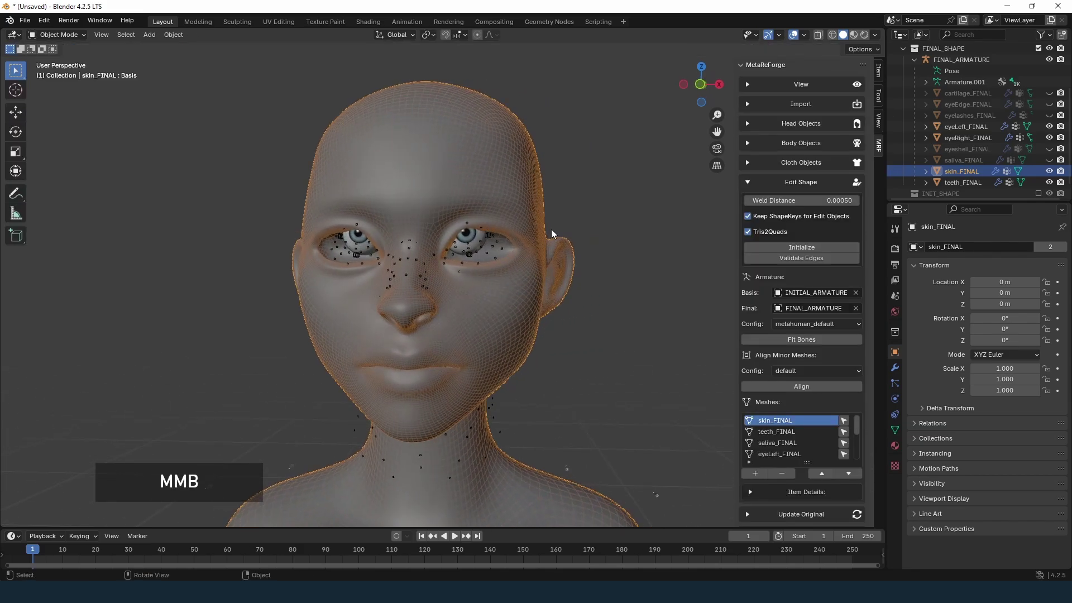
scroll(864, 310, down, 5)
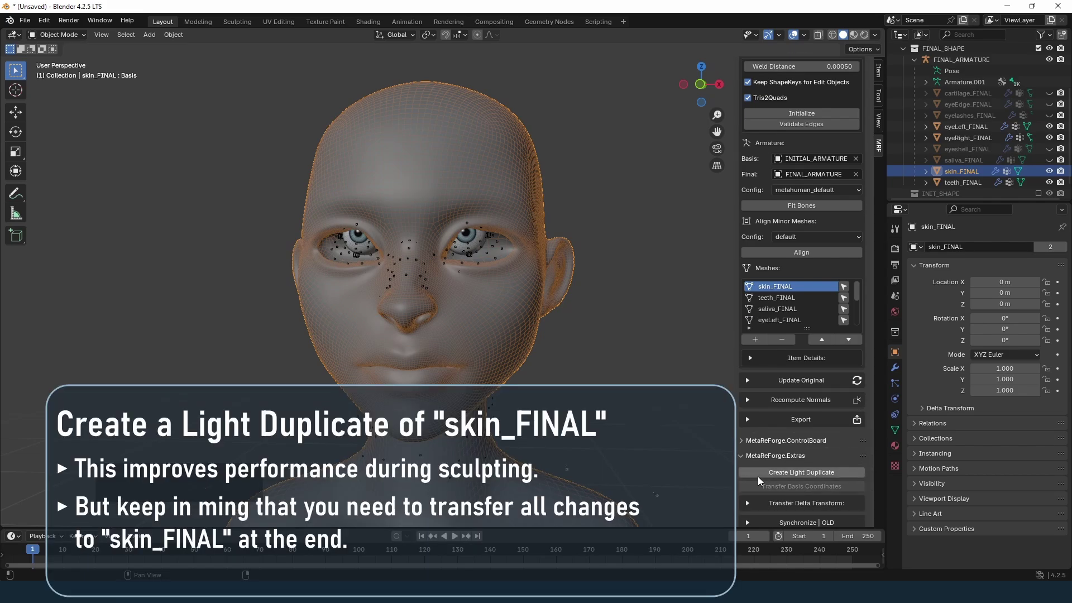
click(789, 472)
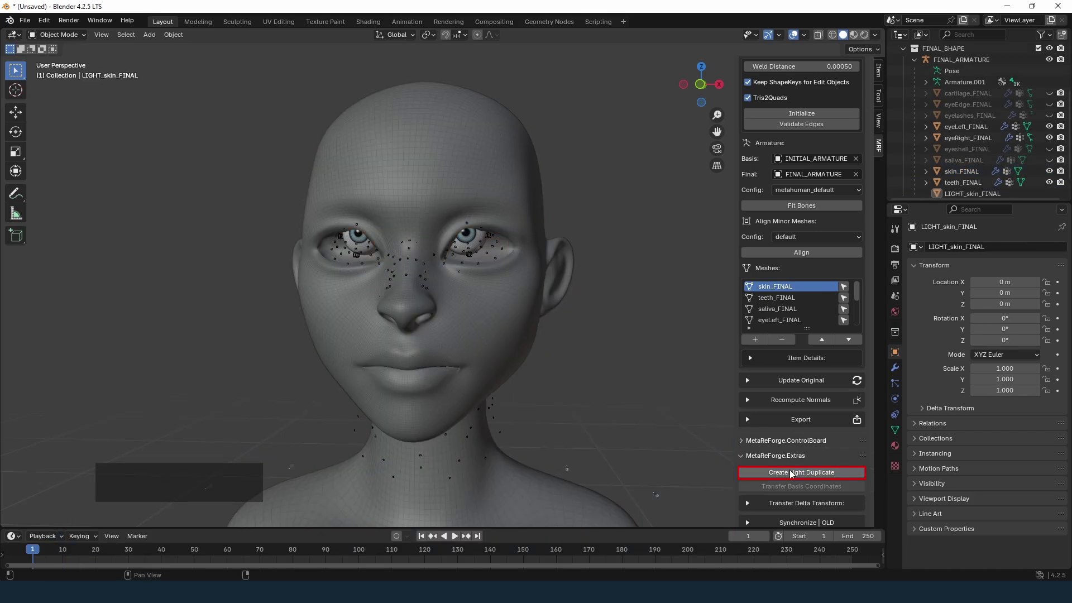
scroll(1023, 143, down, 2)
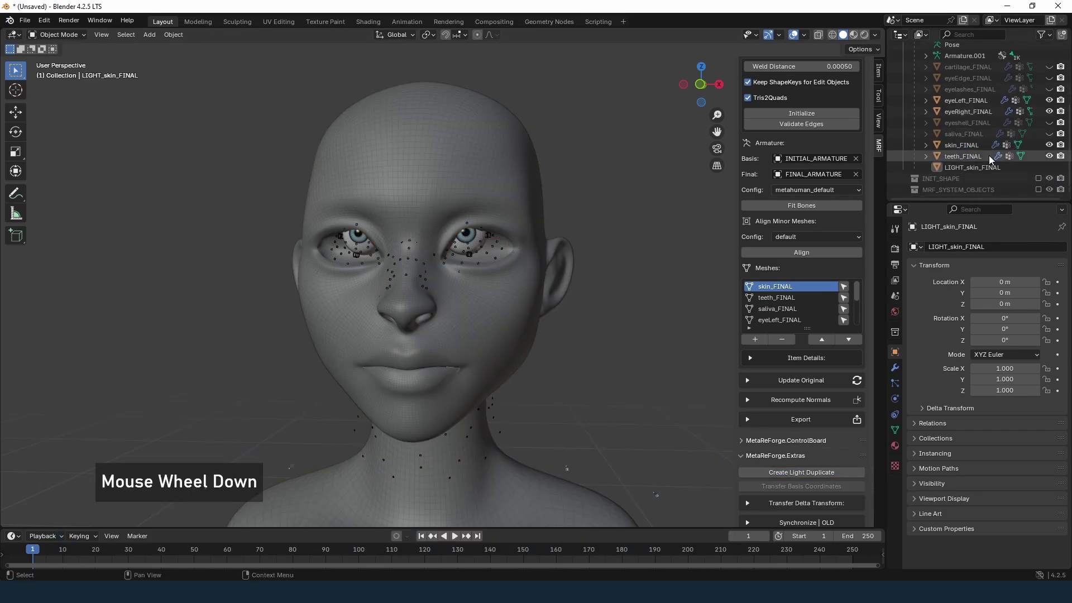
click(1048, 145)
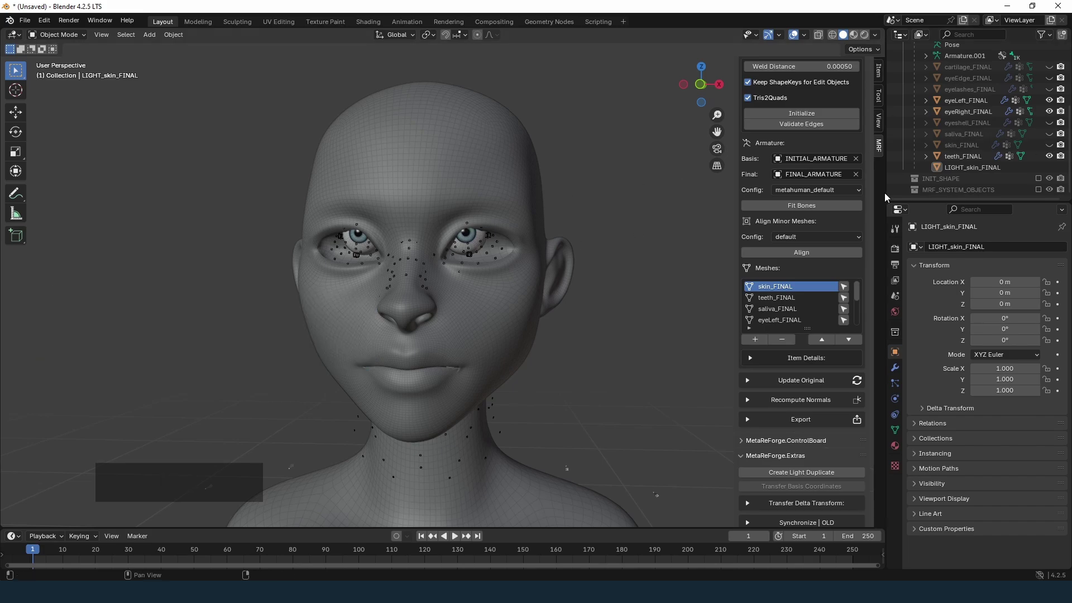
Select LIGHT_skin_FINAL and switch it to Sculpt Mode
click(968, 168)
click(58, 35)
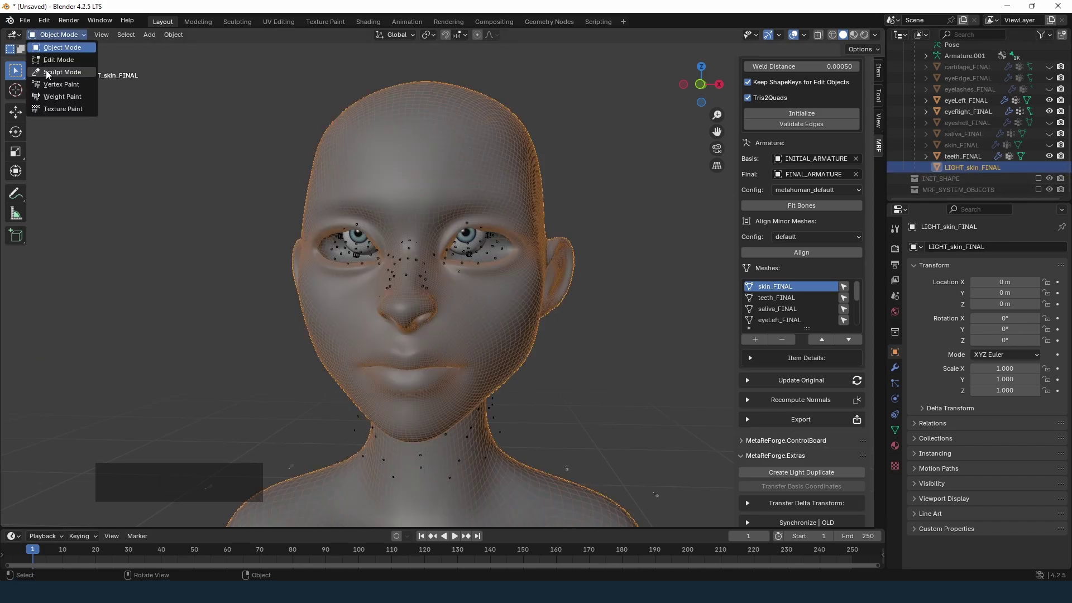
click(56, 56)
middle_drag(391, 262, 43, 336)
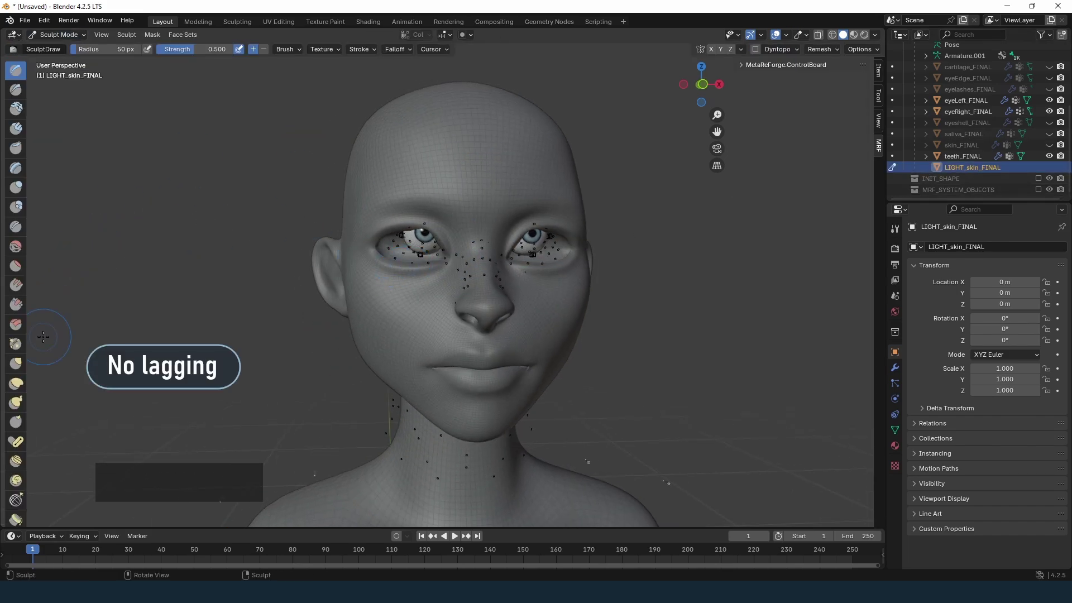
Smooth an area of the light duplicate's surface with the Smooth brush
click(15, 247)
scroll(486, 306, down, 3)
scroll(449, 376, up, 8)
middle_drag(449, 375, 539, 363)
drag(166, 327, 124, 329)
middle_drag(272, 274, 190, 274)
scroll(371, 339, down, 3)
mouse_move(272, 228)
shift+middle_down()
mouse_move(326, 363)
mouse_move(385, 313)
mouse_move(413, 329)
shift+middle_up()
Sculpt the light duplicate with the Elastic Deform brush and X-axis symmetry, and return to Object Mode
click(15, 383)
scroll(286, 266, down, 2)
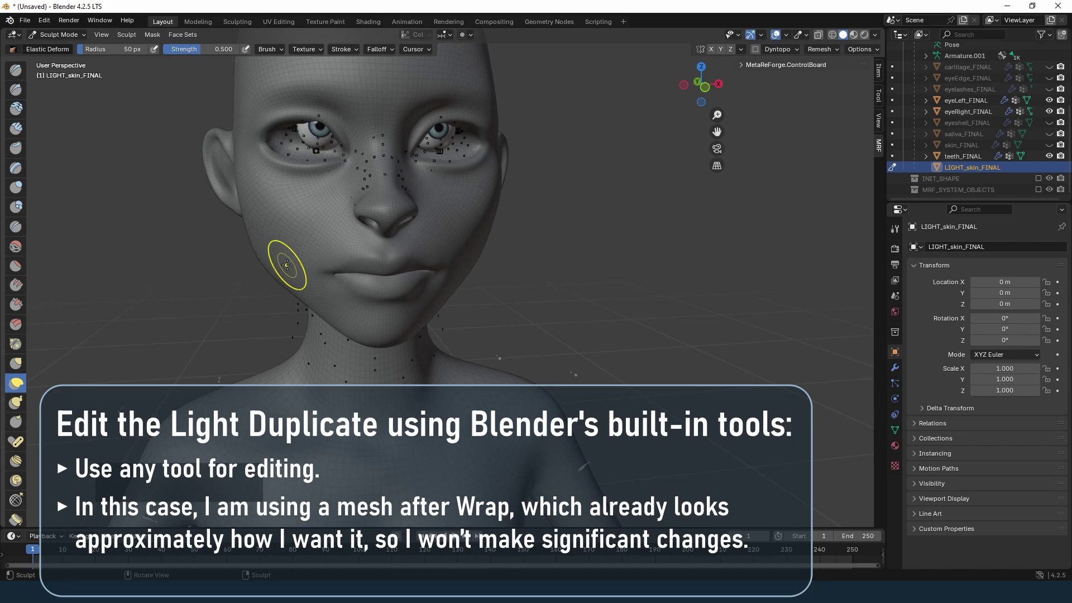
scroll(285, 267, down, 2)
click(711, 49)
mouse_move(309, 267)
middle_down()
mouse_move(333, 266)
mouse_move(325, 248)
middle_up()
click(60, 35)
click(62, 49)
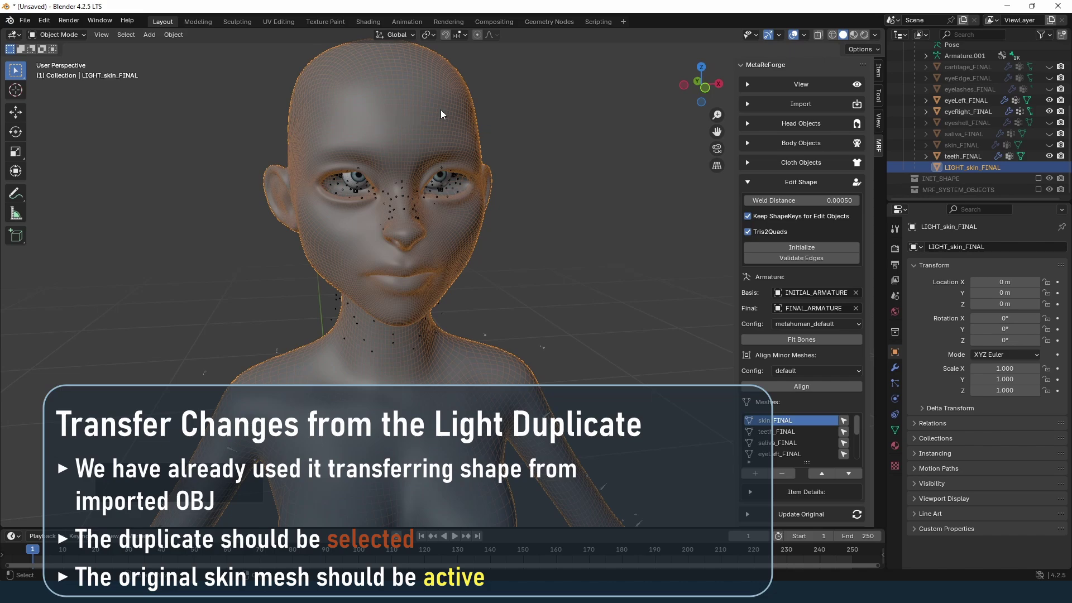
Unhide skin_FINAL, make it the active object alongside LIGHT_skin_FINAL, and transfer the duplicate's basis coordinates to it
click(1050, 147)
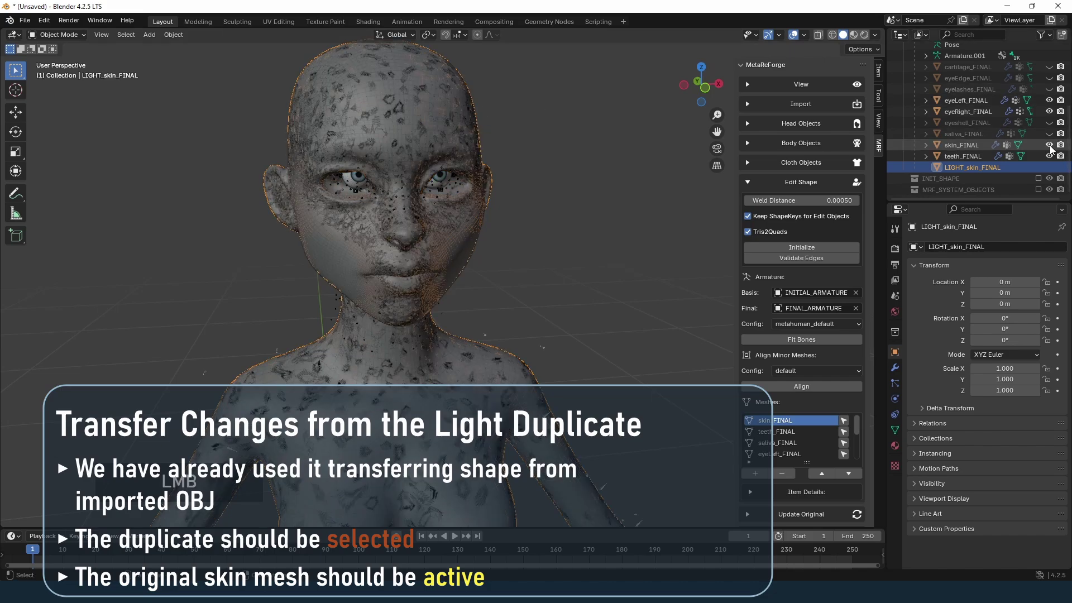
ctrl+click(962, 146)
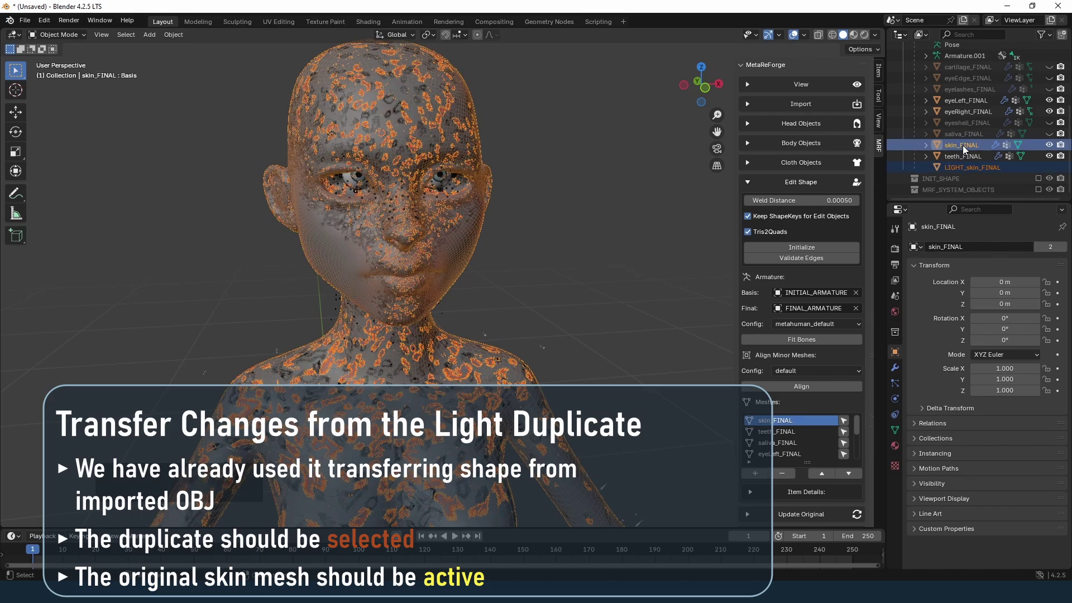
scroll(868, 391, down, 5)
click(788, 477)
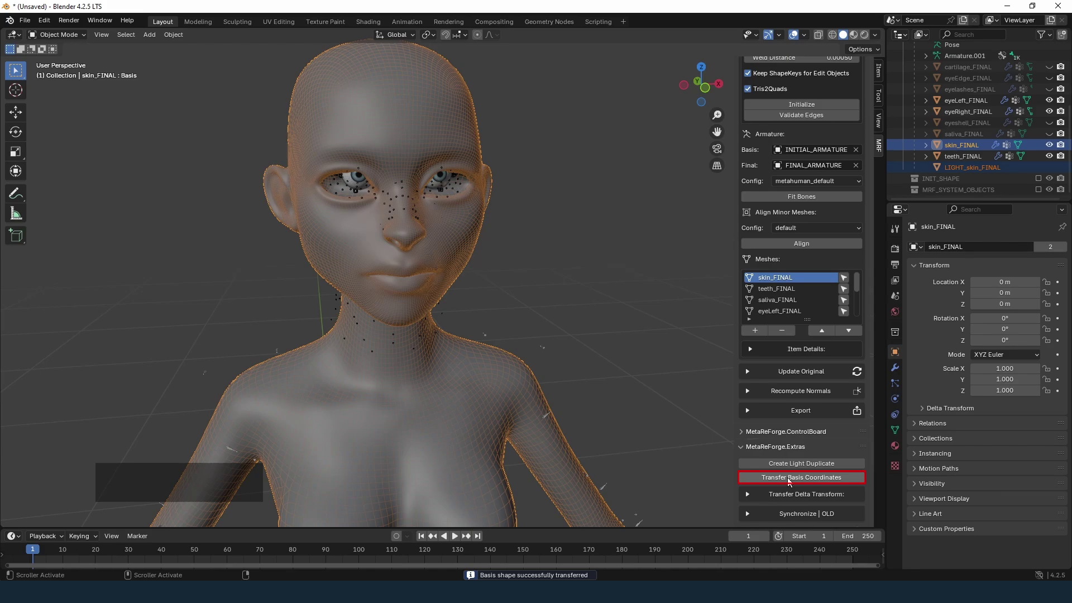
Hide LIGHT_skin_FINAL in the viewport and bring the face of skin_FINAL into close front view
scroll(996, 150, up, 5)
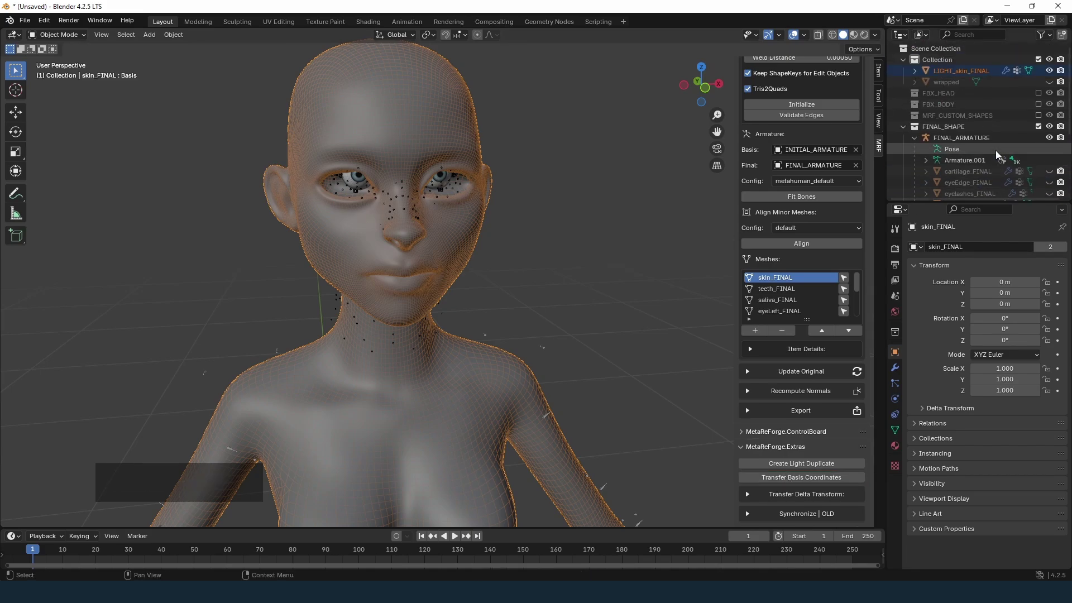
click(1049, 71)
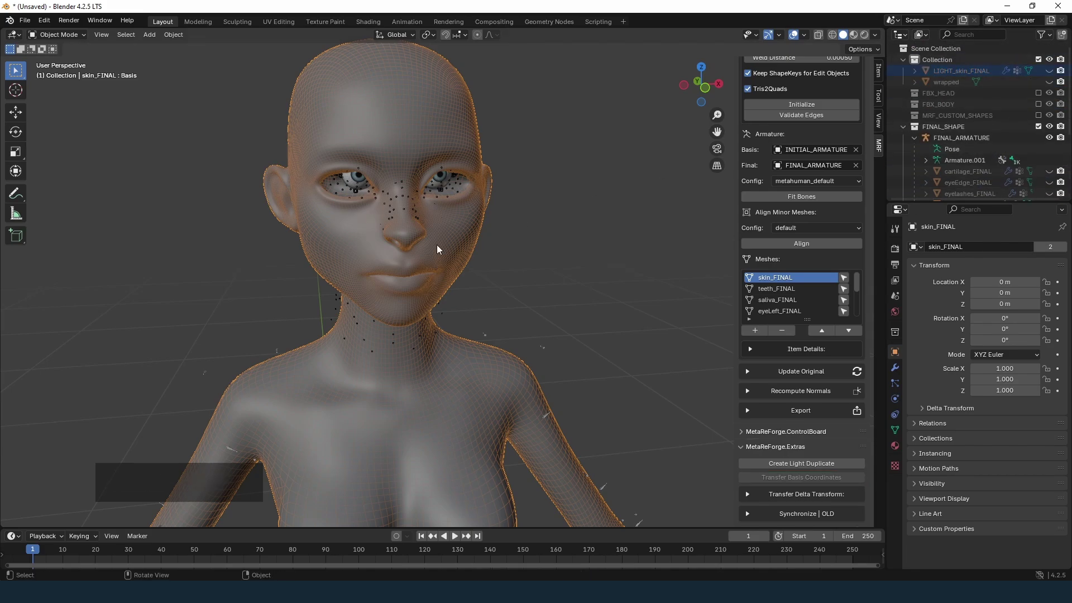
middle_drag(551, 247, 531, 294)
scroll(527, 284, up, 2)
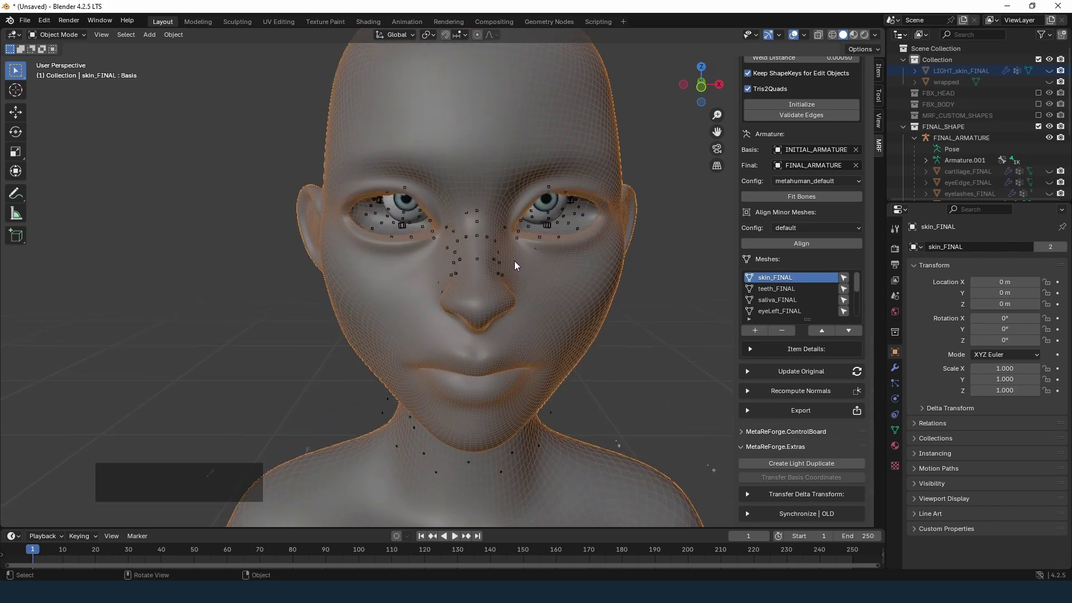
Open eyeRight_FINAL and eyeLeft_FINAL together in Edit Mode and select only the left eyeball's linked geometry
click(403, 203)
shift+click(549, 203)
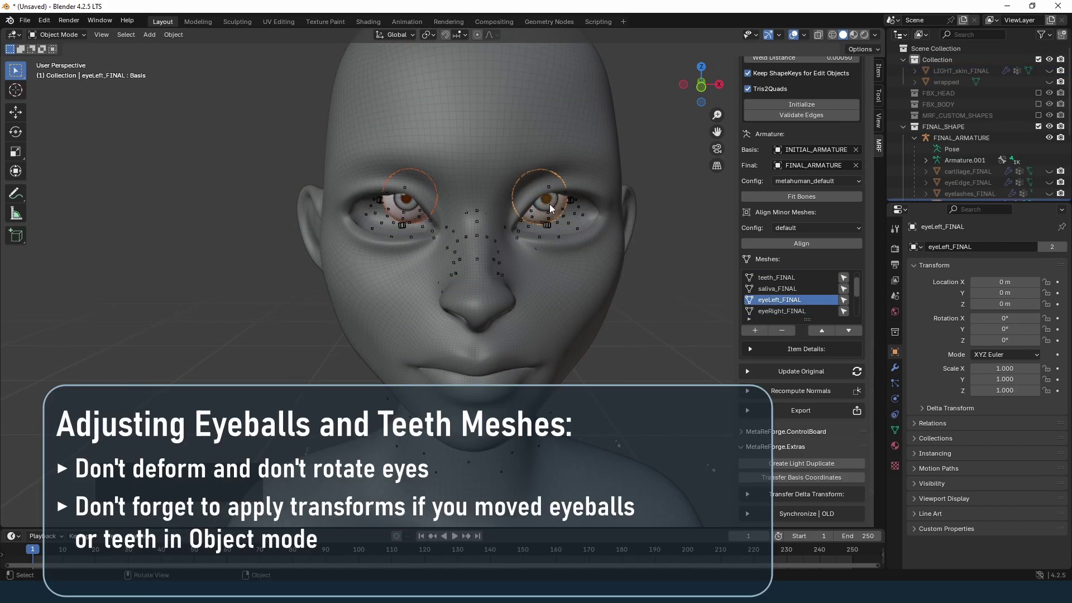
key(Tab)
key(KP_Decimal)
key(KP_1)
key(alt+a)
key(l)
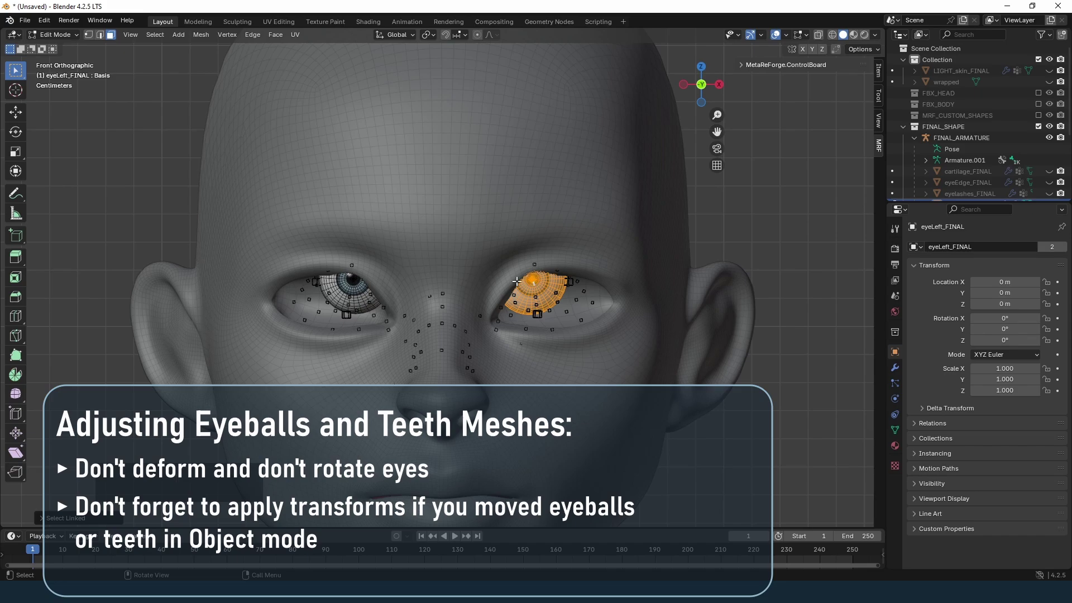
Move the left eyeball to the middle of its enlarged socket and scale it up uniformly to fill the opening
key(g)
click(525, 297)
key(s)
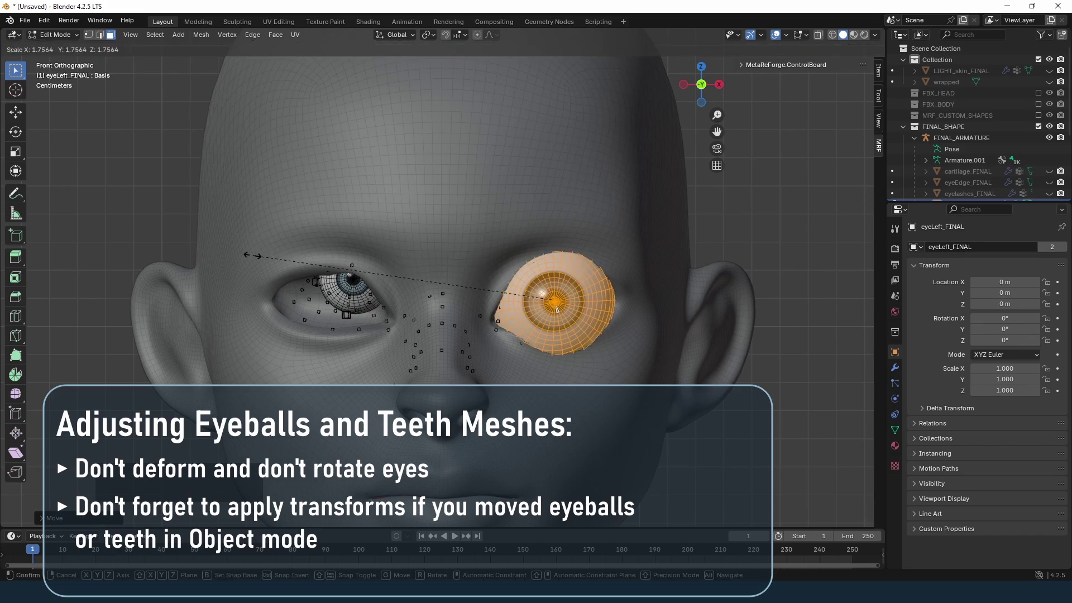
click(284, 262)
Adjust the left eyeball's depth along the Y axis so that it sits behind the eyelids
mouse_move(566, 296)
middle_down()
mouse_move(462, 308)
mouse_move(558, 279)
middle_up()
key(g)
key(y)
click(497, 296)
key(KP_1)
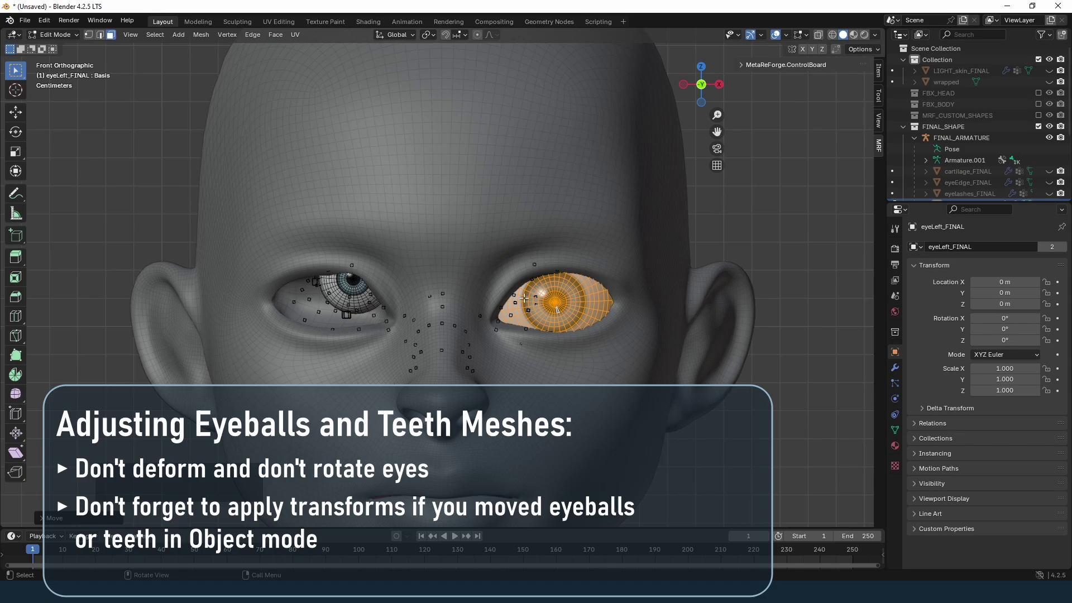
Select the right eyeball's linked geometry, place it over the left eyeball and shift it in depth along Y
click(349, 284)
key(ctrl+l)
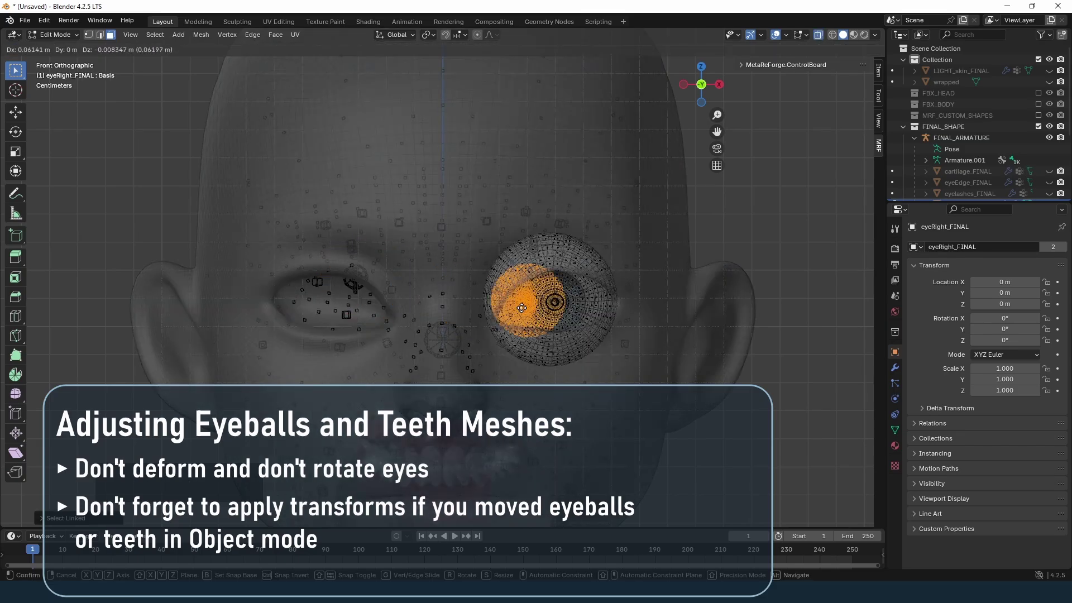
click(557, 300)
middle_drag(557, 300, 455, 312)
key(g)
key(y)
click(489, 313)
Align the right eyeball precisely with the left one in the side view
key(KP_3)
scroll(455, 313, up, 5)
key(g)
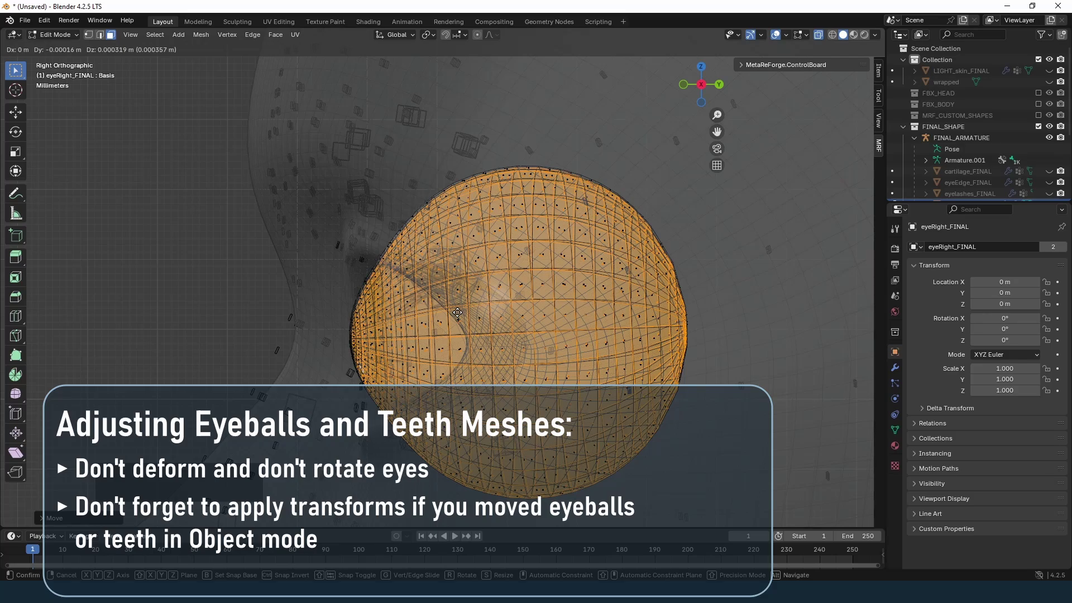
click(411, 306)
Move the right eyeball along X back to its own socket
key(KP_1)
scroll(411, 306, down, 5)
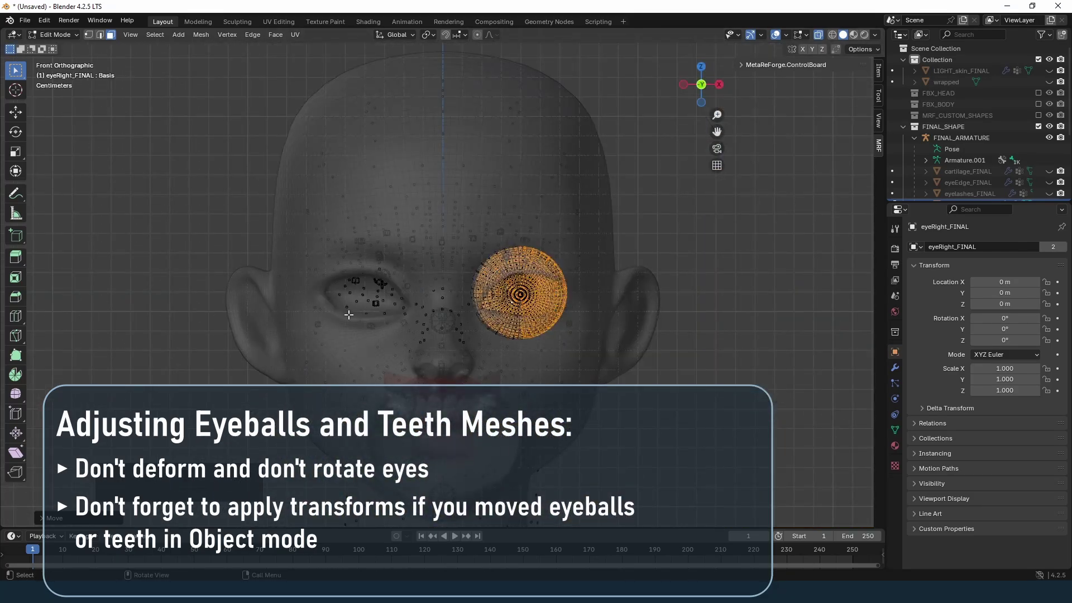
key(g)
key(x)
click(193, 328)
Turn off X-ray and fine-tune the right eyeball's position within its socket from the front
key(alt+z)
scroll(335, 332, up, 2)
key(g)
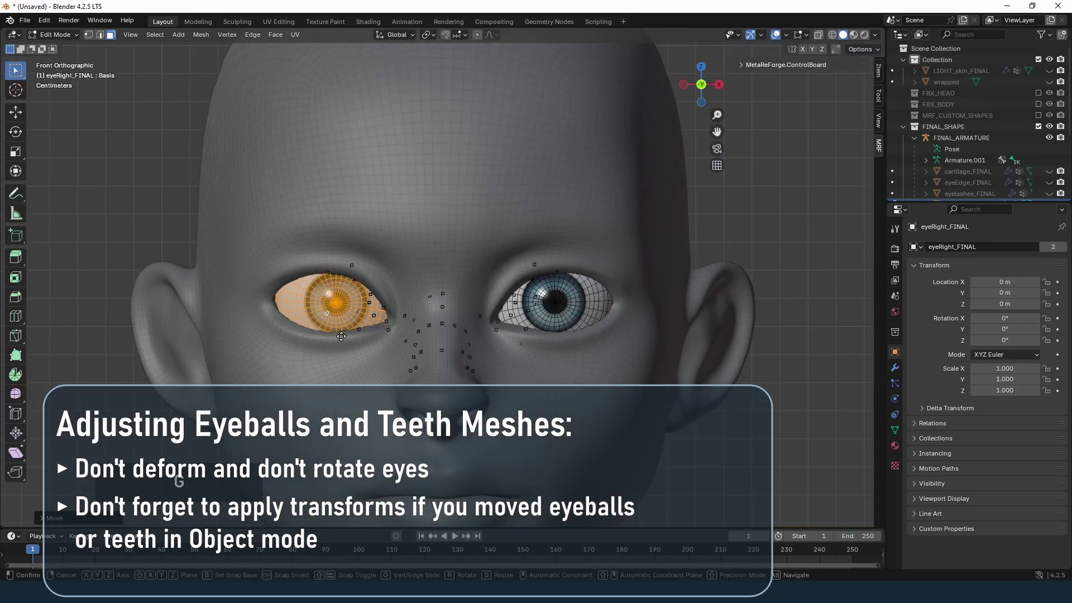
key(x)
click(335, 338)
key(alt+a)
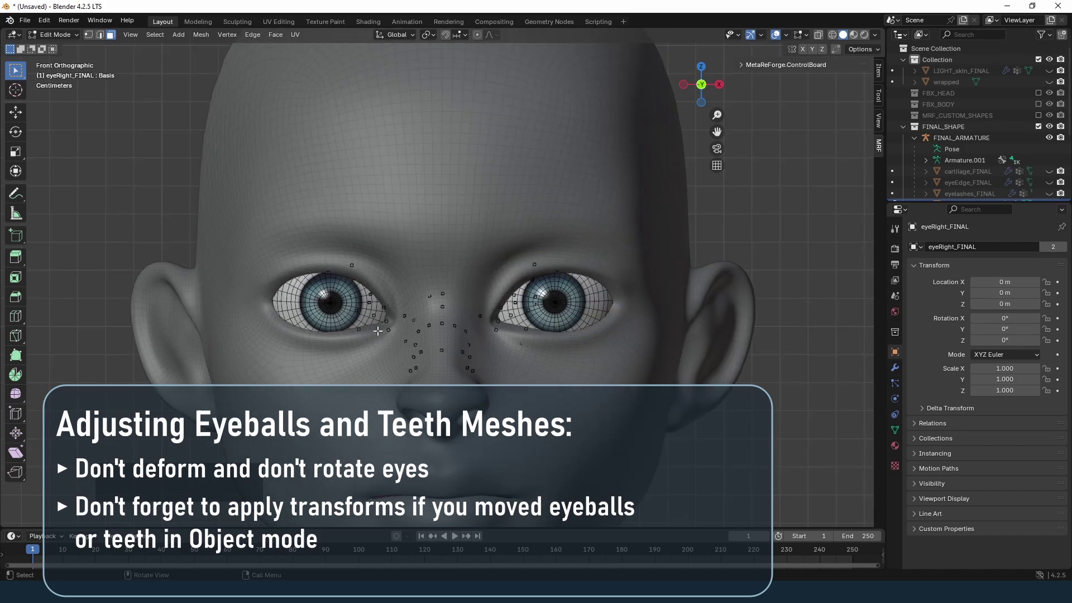
key(l)
key(g)
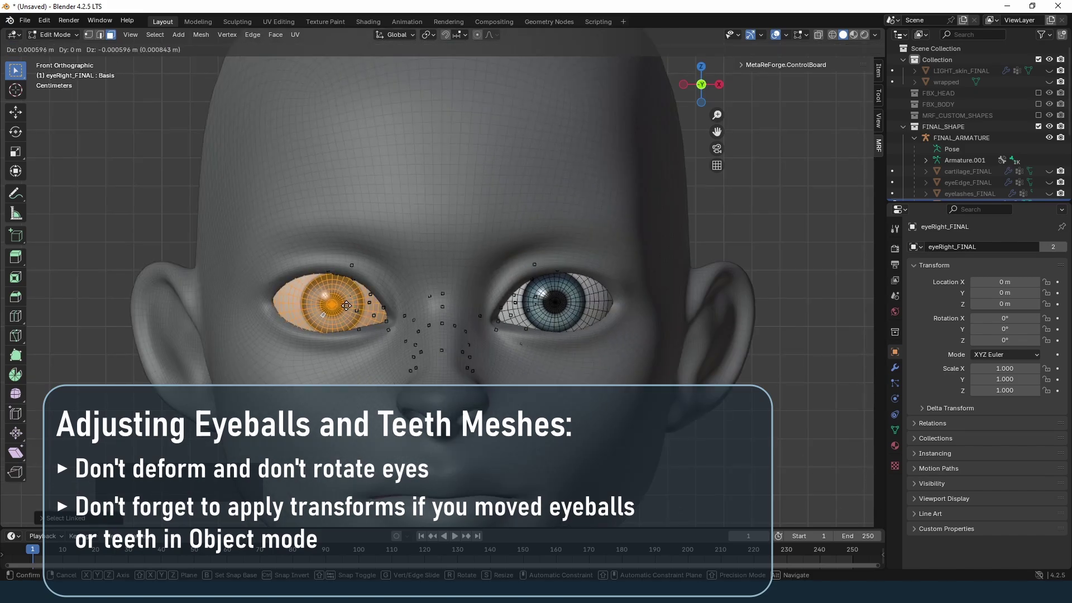
click(347, 305)
key(alt+a)
Check the eyes from an angled close-up and nudge the linked eyeball geometry along X
middle_drag(347, 305, 242, 312)
scroll(443, 285, up, 4)
middle_drag(586, 306, 576, 307)
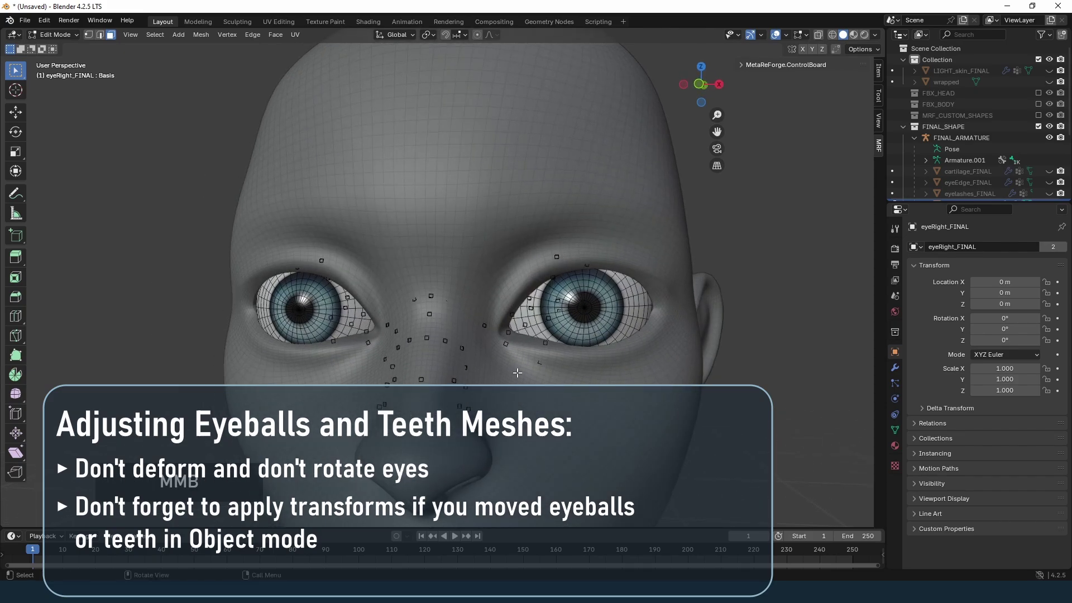
key(l)
key(g)
key(x)
click(575, 308)
scroll(576, 307, down, 4)
key(alt+a)
Turn on X-ray, return to Object Mode and select teeth_FINAL inside the mouth
middle_drag(357, 369, 476, 352)
scroll(486, 280, up, 4)
key(alt+z)
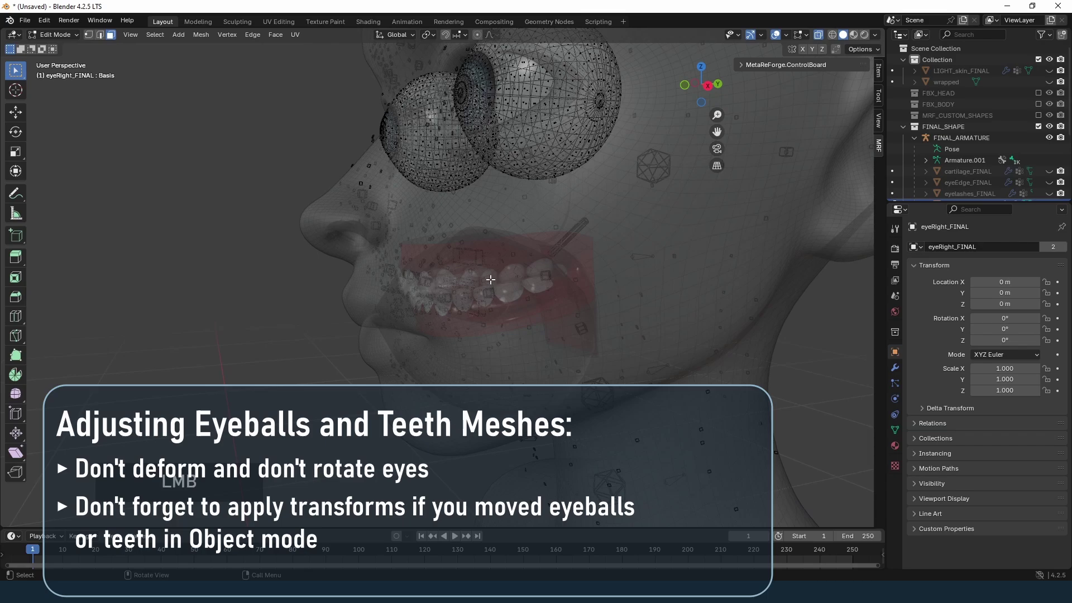
key(Tab)
click(510, 262)
click(450, 314)
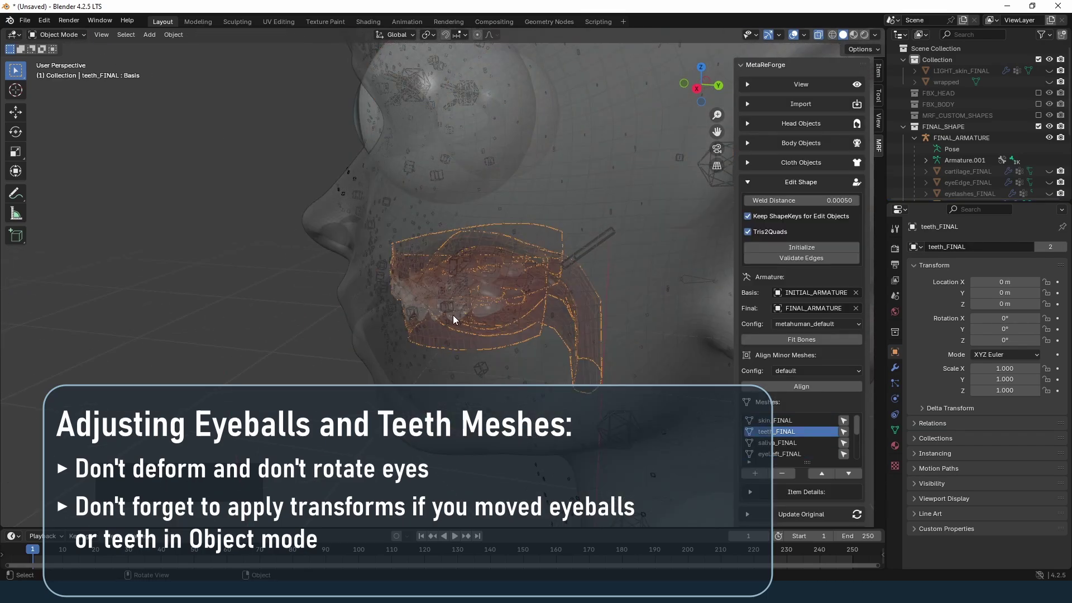
Open teeth_FINAL in Edit Mode and scale the whole mesh uniformly to suit the new mouth
key(KP_3)
key(Tab)
key(KP_Decimal)
scroll(440, 352, down, 3)
key(KP_1)
key(s)
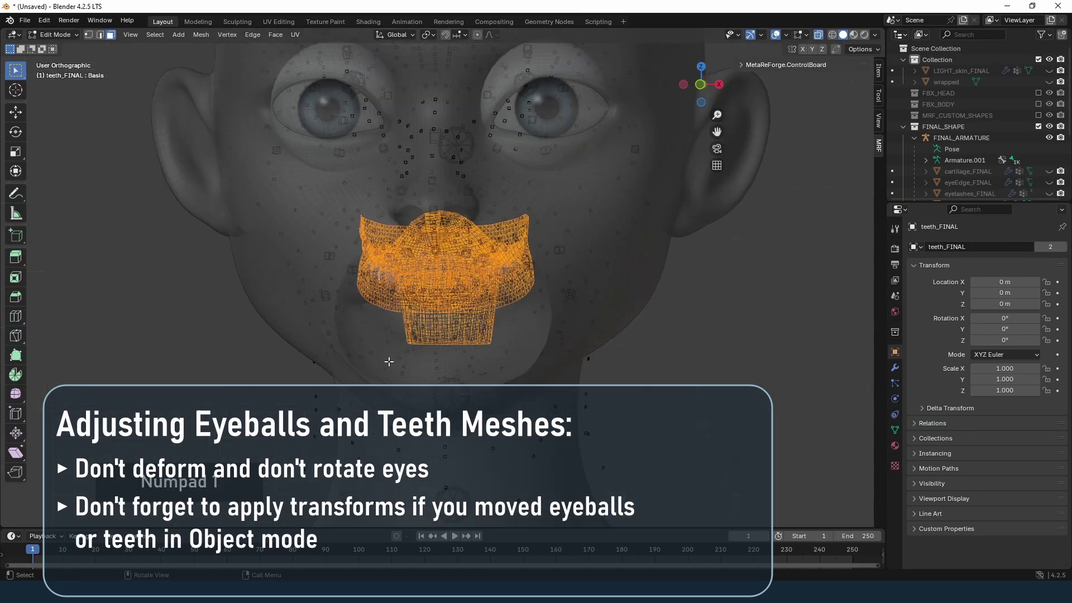
click(351, 375)
Lower the teeth mesh along Z, and stretch and position it along Y in the side view
key(KP_3)
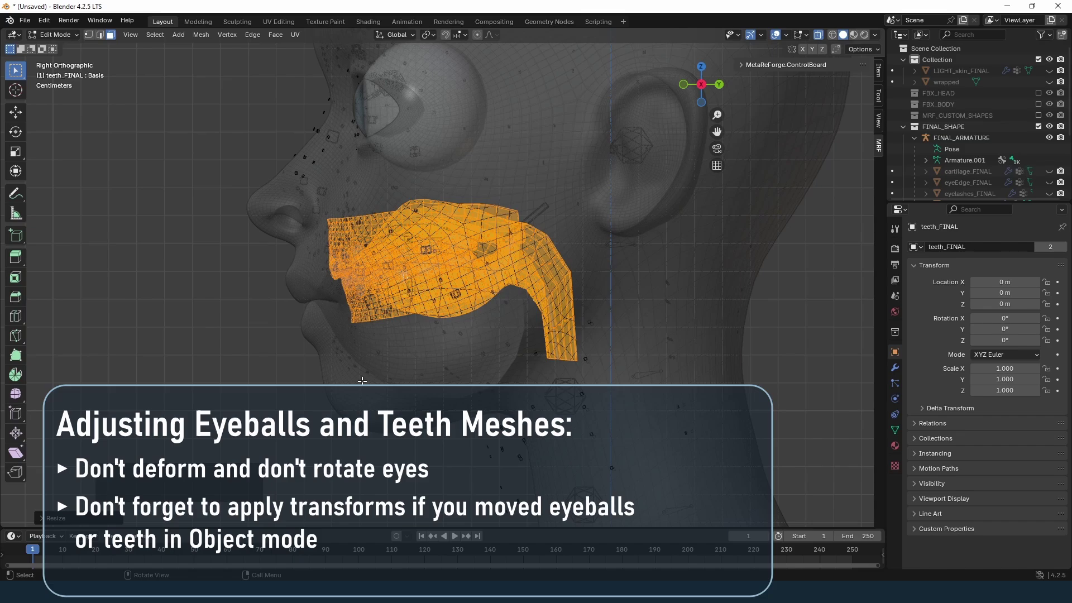
key(g)
key(z)
key(s)
key(y)
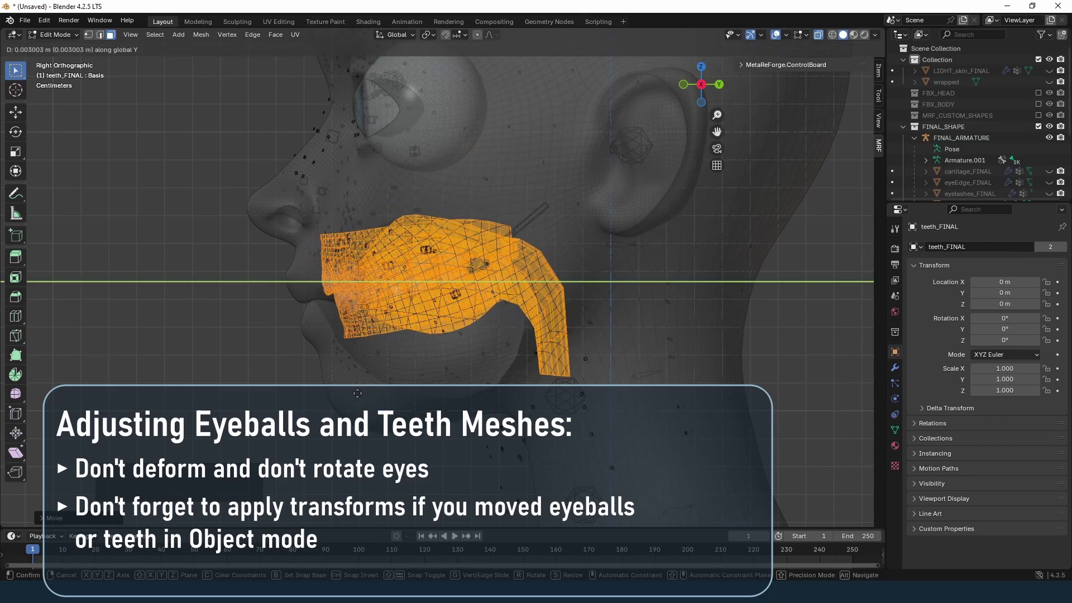
click(344, 400)
key(g)
key(y)
click(350, 400)
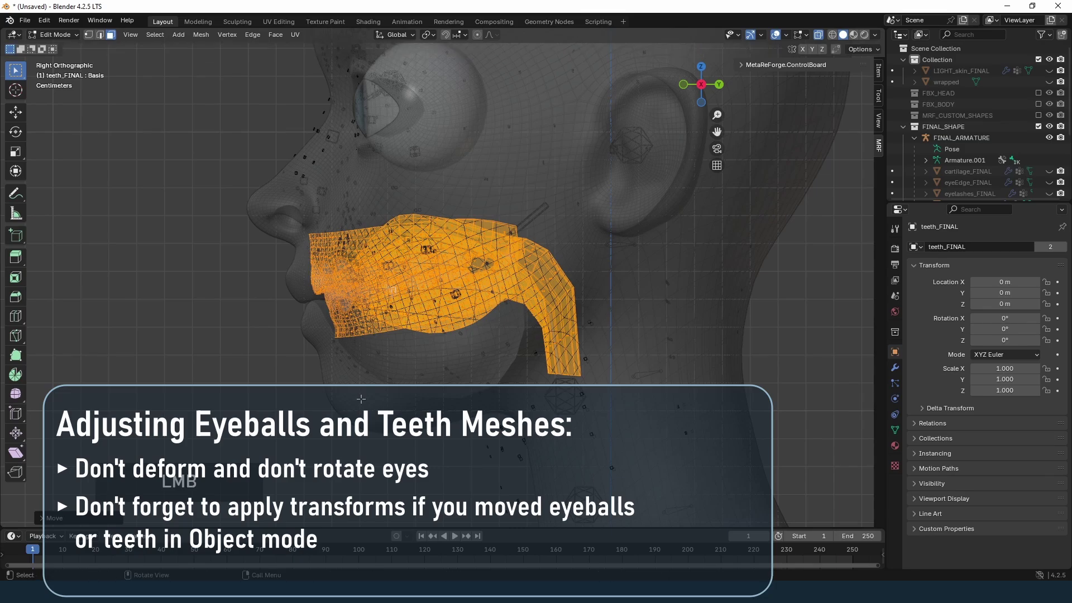
Check the teeth's fit in the mouth from several angles, return to Object Mode and turn off X-ray
key(KP_1)
middle_drag(430, 385, 231, 368)
middle_drag(304, 365, 366, 360)
middle_drag(541, 372, 462, 358)
key(KP_Decimal)
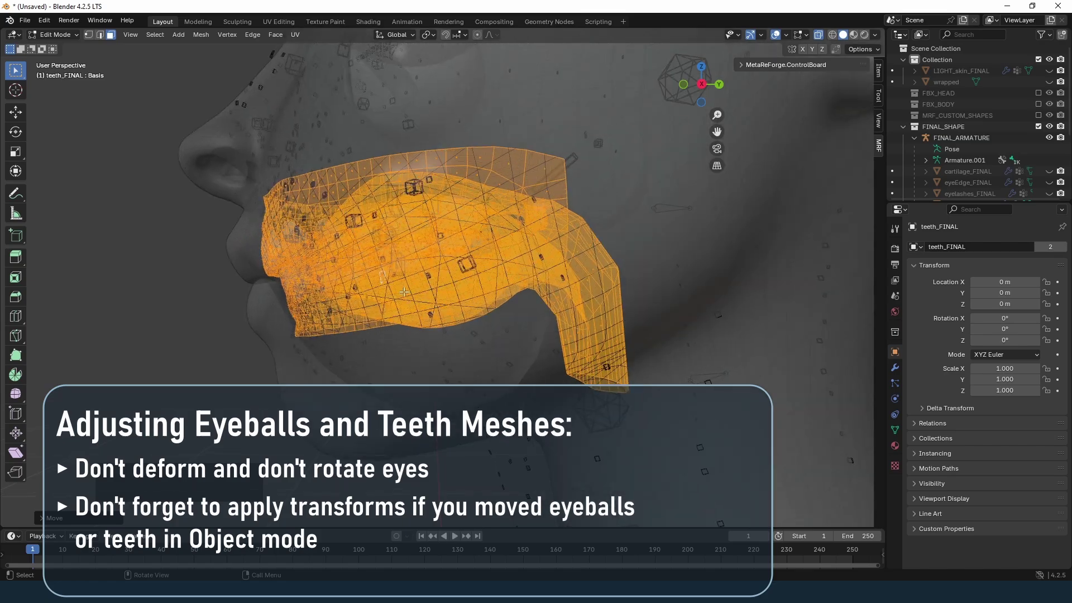
middle_drag(156, 254, 257, 254)
middle_drag(515, 274, 441, 289)
key(Tab)
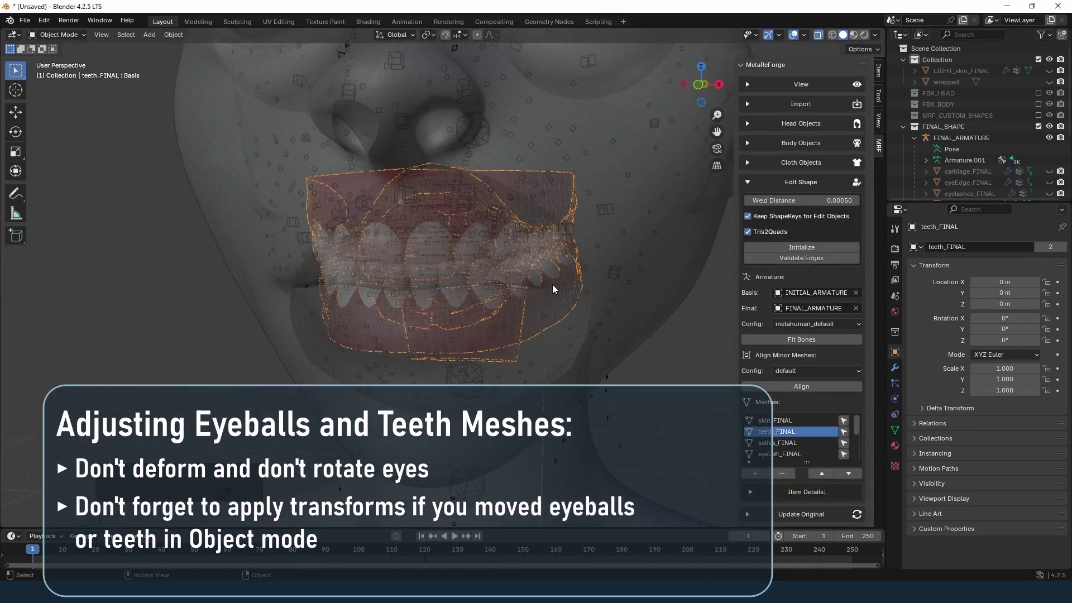
scroll(591, 326, down, 5)
key(alt+z)
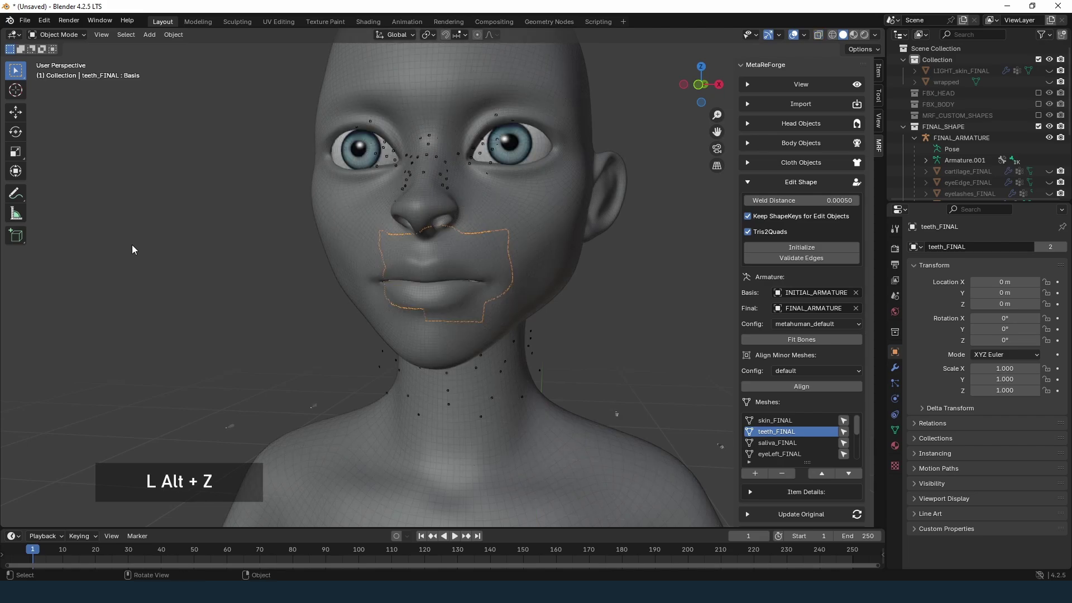
Fit the bones of FINAL_ARMATURE with the metahuman_default config and initialize the rig logic
middle_drag(358, 282, 342, 278)
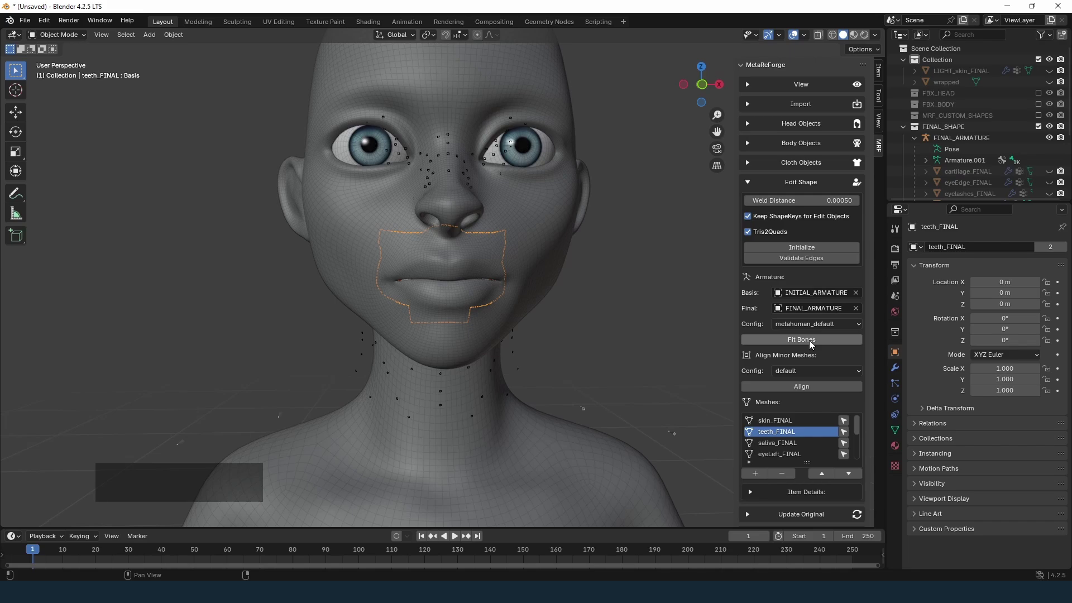
click(808, 340)
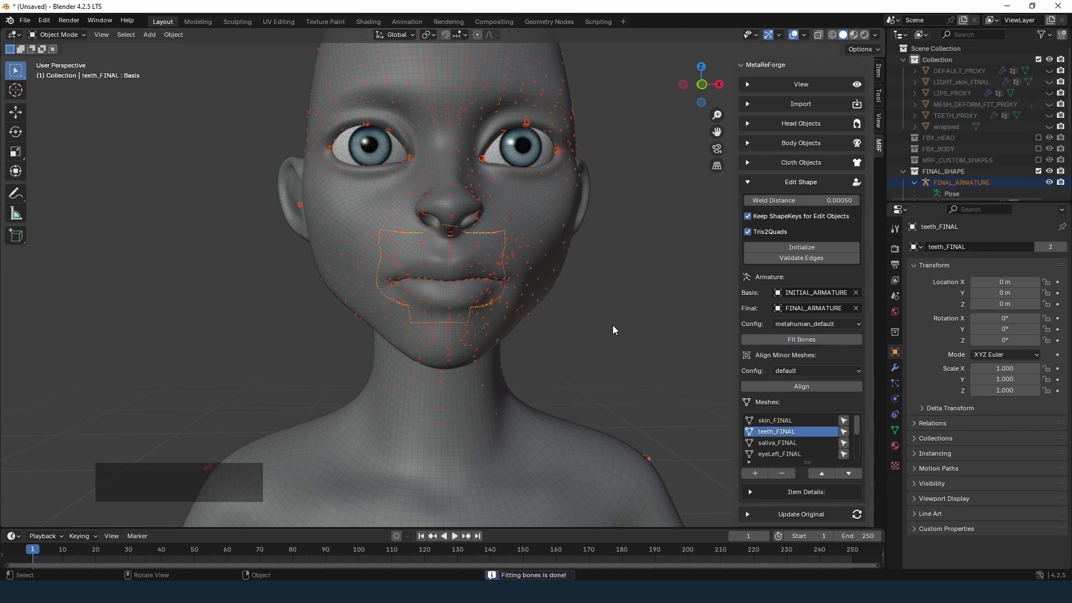
scroll(793, 371, down, 8)
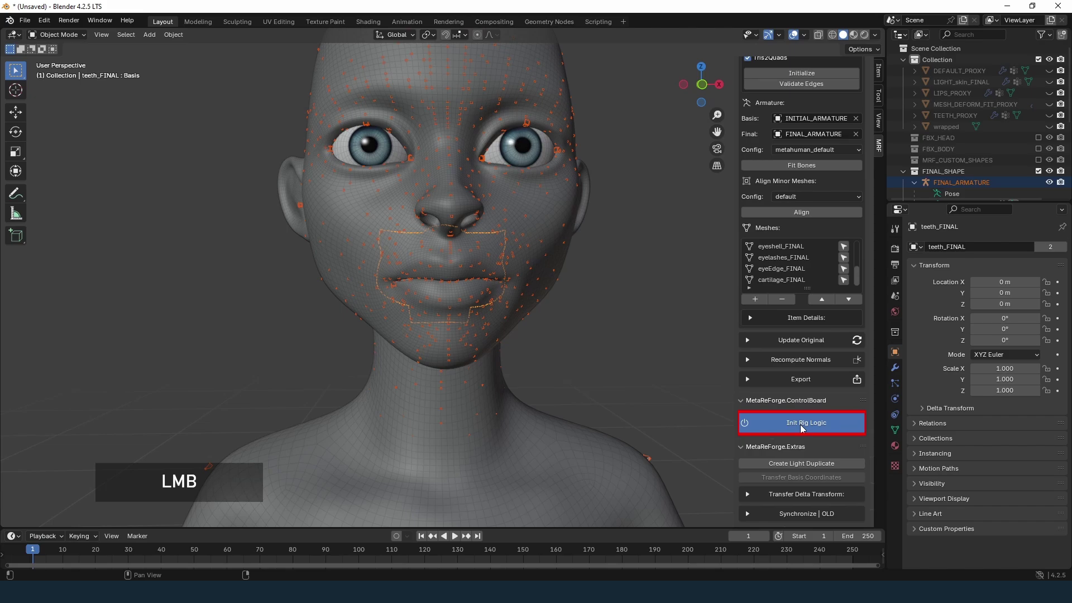
click(768, 423)
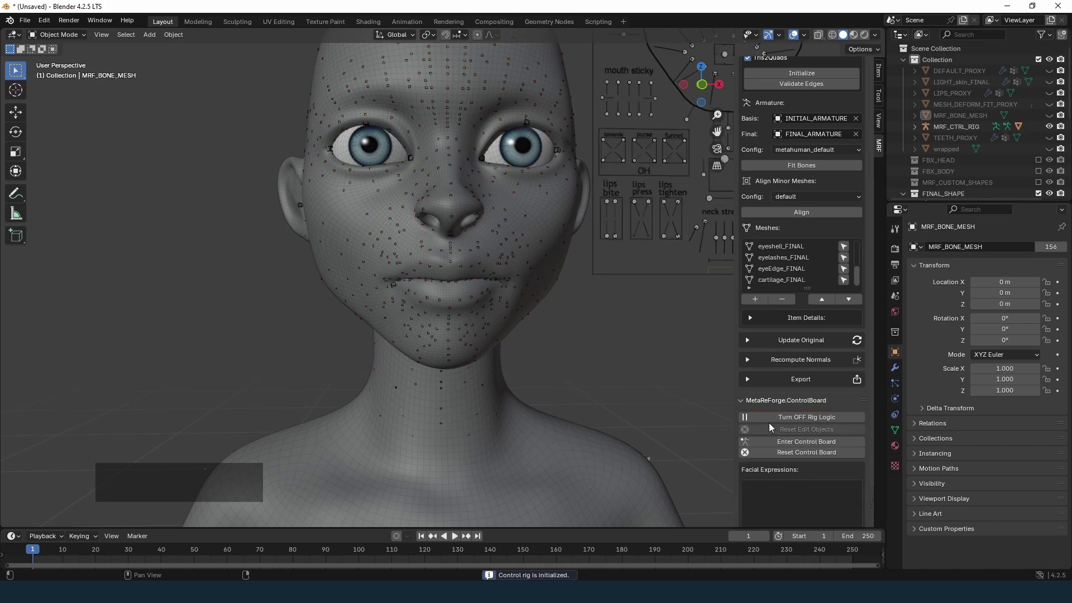
Enter the control board and move the CTRL_C_jaw control down to open the mouth fully
scroll(509, 340, down, 2)
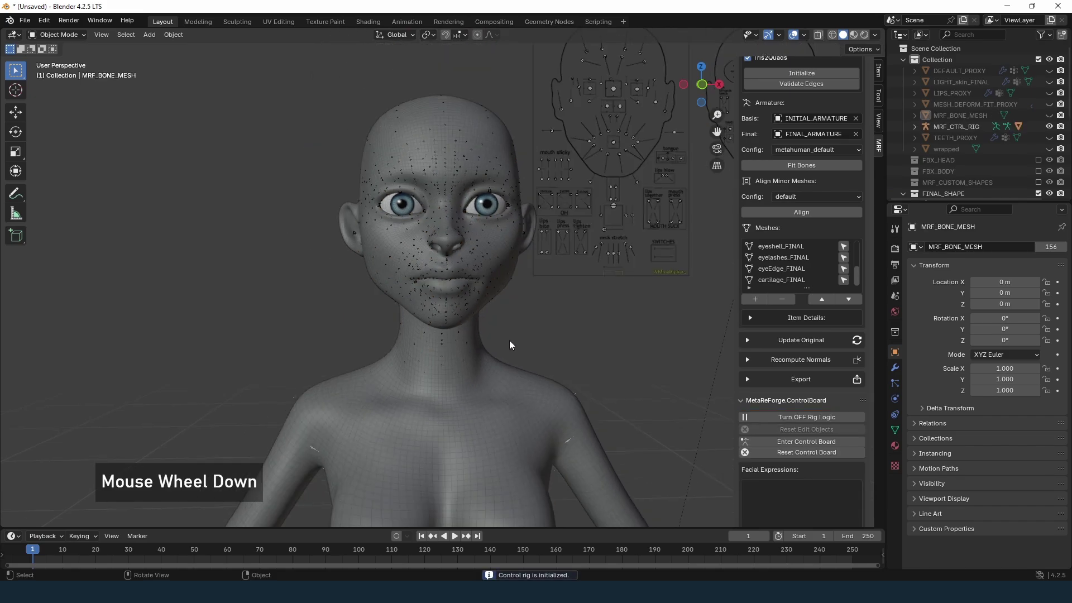
click(806, 441)
shift+middle_drag(576, 350, 484, 327)
click(541, 211)
key(g)
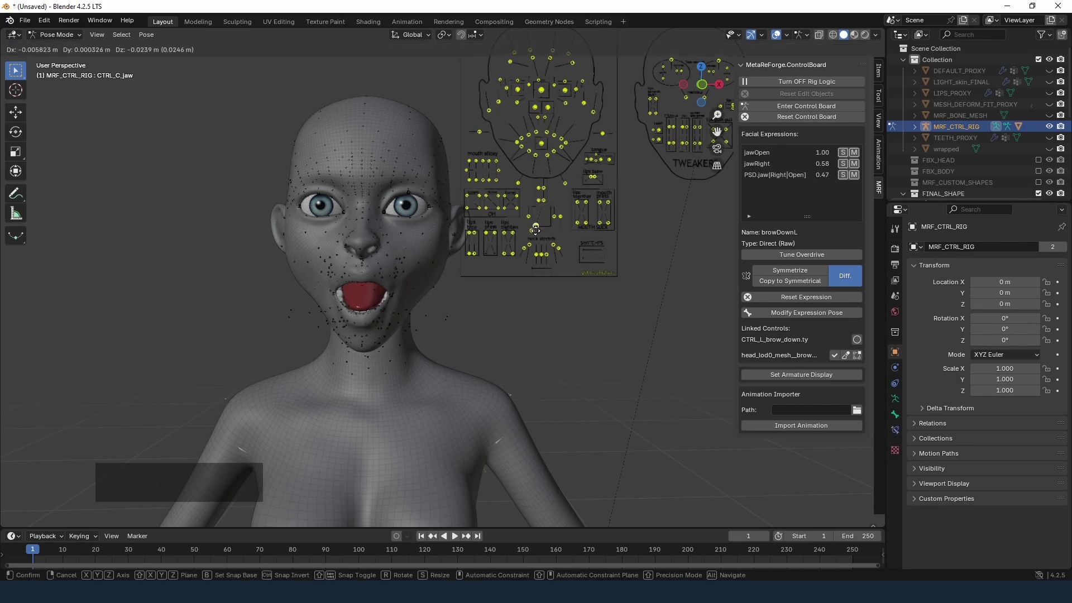
click(528, 233)
Hide skin_FINAL and show LIGHT_skin_FINAL for editing the mouth interior
scroll(313, 286, up, 6)
middle_drag(319, 256, 299, 268)
scroll(1008, 180, down, 6)
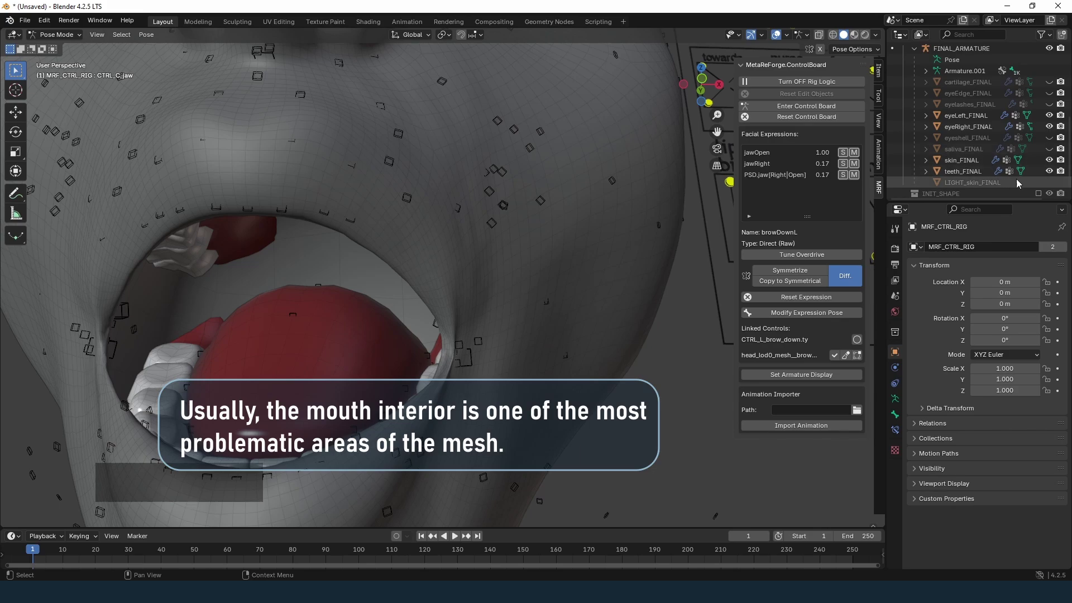
click(1049, 160)
click(976, 184)
scroll(988, 139, up, 5)
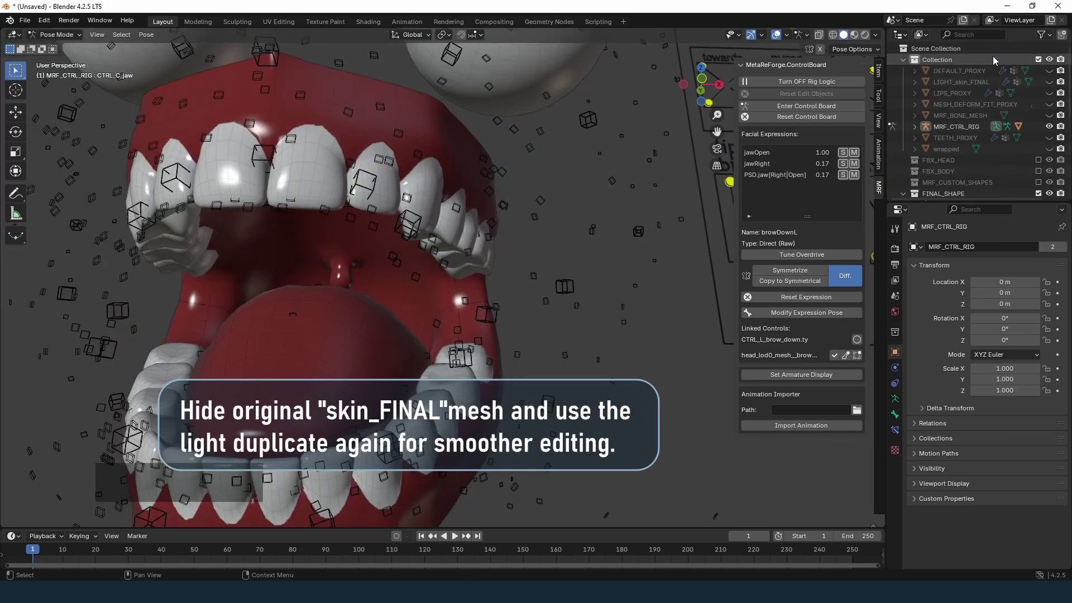
click(1048, 82)
middle_drag(593, 209, 626, 198)
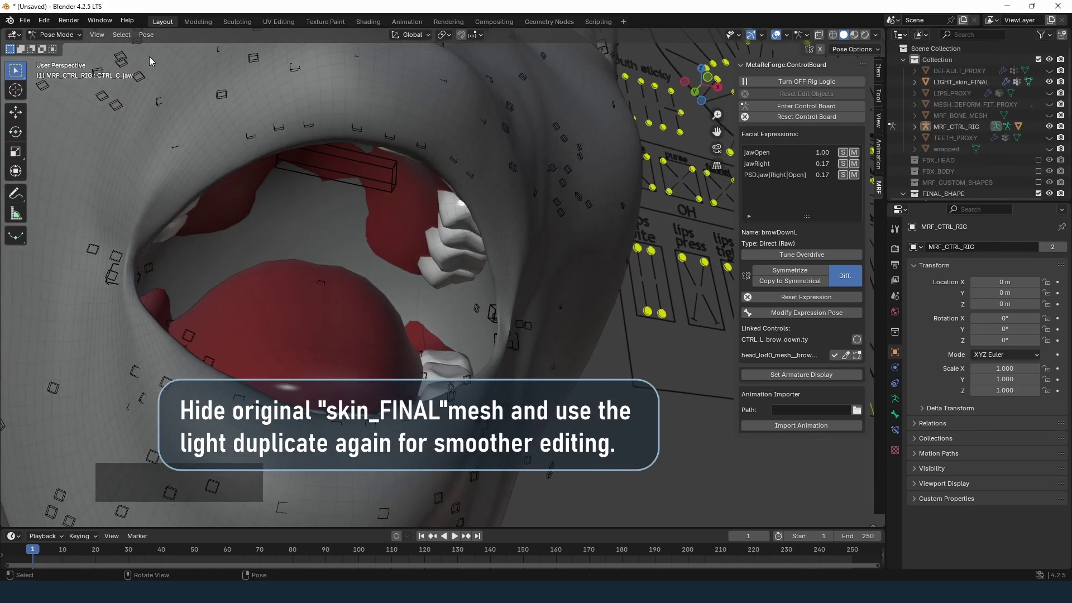
Leave Pose Mode, select LIGHT_skin_FINAL and switch it to Sculpt Mode
click(56, 34)
click(60, 48)
click(141, 154)
click(55, 35)
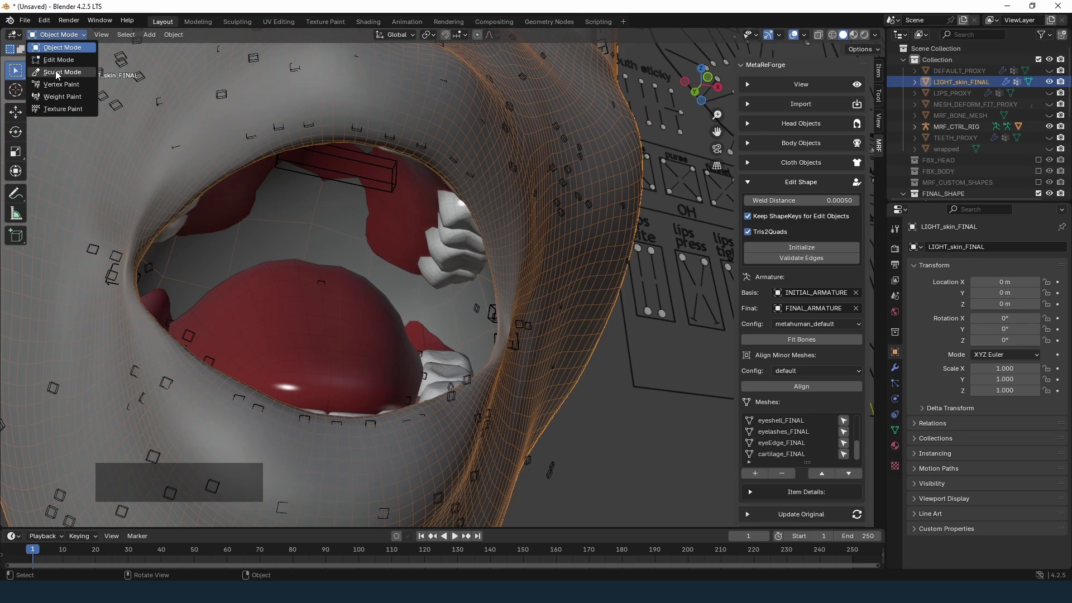
click(56, 72)
Choose the Draw brush with a radius of 185 px, undo a test stroke and set the brush direction to Subtract
scroll(391, 184, down, 5)
shift+middle_drag(391, 184, 441, 249)
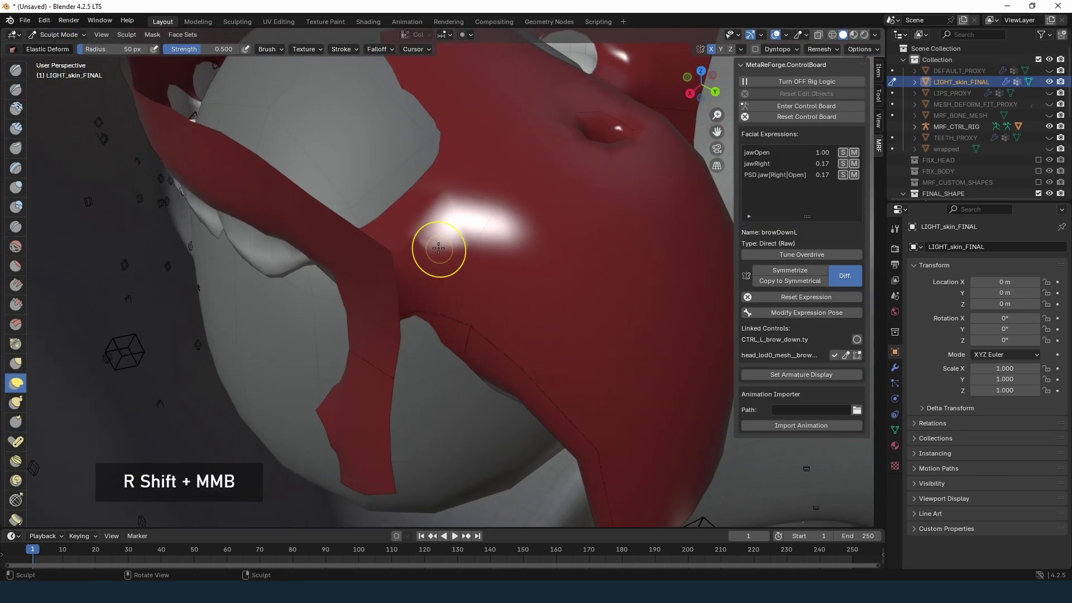
scroll(441, 250, down, 2)
click(15, 70)
drag(101, 49, 120, 49)
mouse_move(458, 316)
mouse_down()
mouse_move(438, 253)
mouse_move(441, 279)
mouse_move(500, 211)
mouse_up()
key(ctrl+z)
click(263, 49)
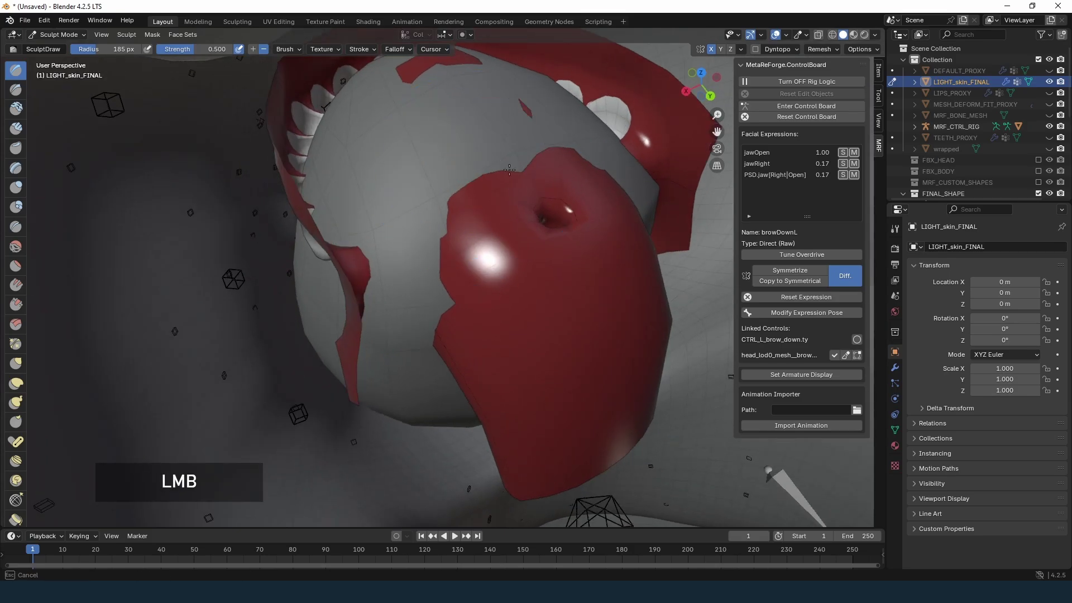
Sculpt the mouth cavity wall beside the upper teeth with subtracting Draw strokes to clear the gums and teeth
drag(502, 240, 499, 248)
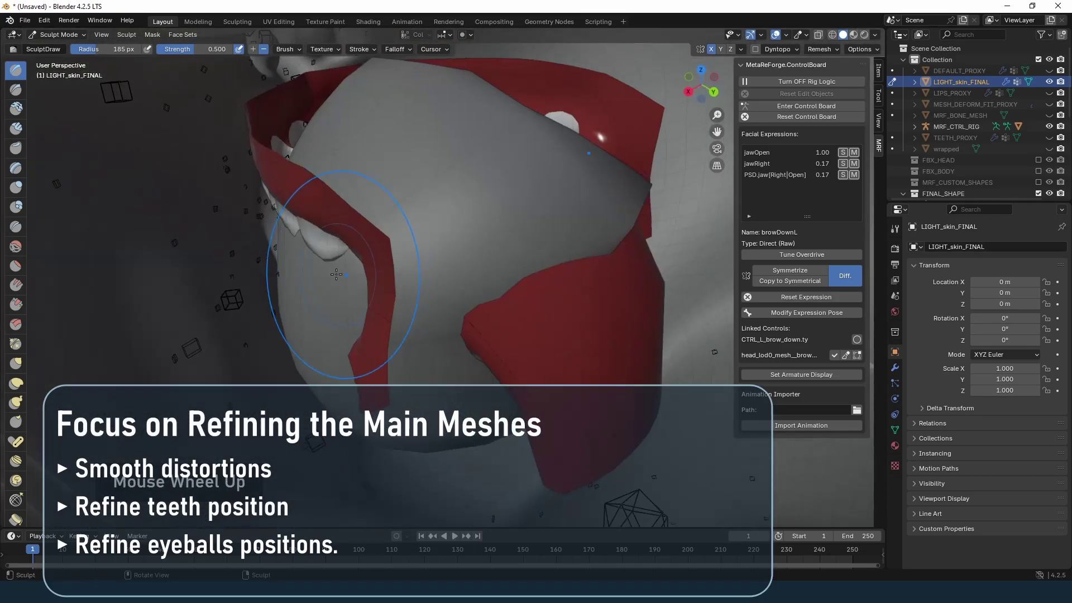
scroll(336, 274, up, 2)
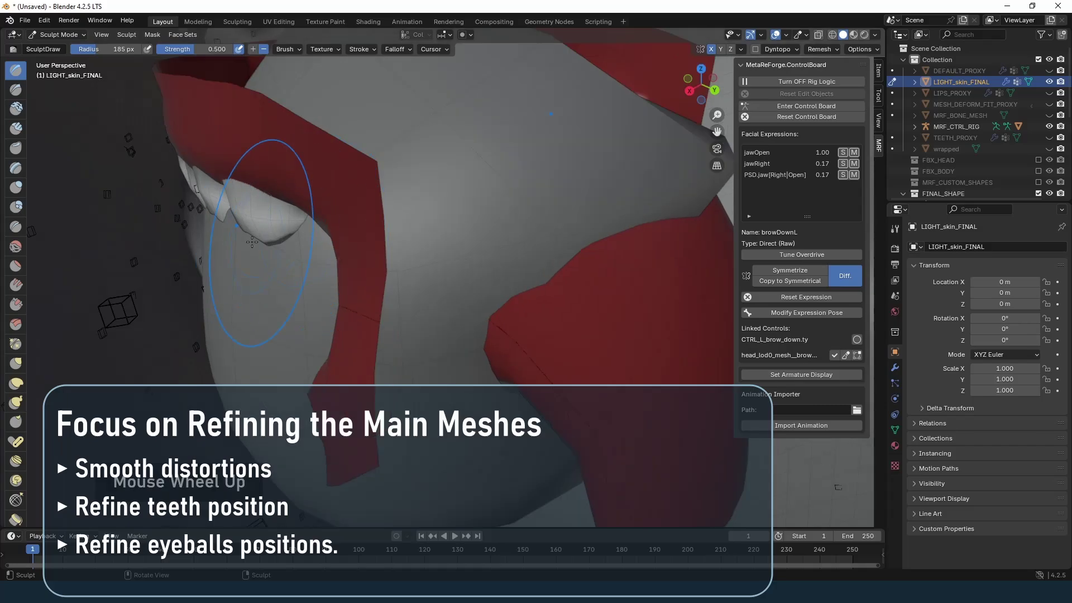
drag(260, 191, 273, 224)
middle_drag(279, 218, 301, 212)
drag(301, 212, 263, 228)
middle_drag(246, 223, 274, 221)
mouse_move(173, 206)
mouse_down()
mouse_move(162, 210)
mouse_move(175, 223)
mouse_up()
Continue the Draw strokes on the mouth cavity wall around the tongue and lower gums
scroll(480, 301, down, 4)
drag(481, 302, 502, 313)
middle_drag(502, 313, 545, 369)
scroll(544, 370, down, 2)
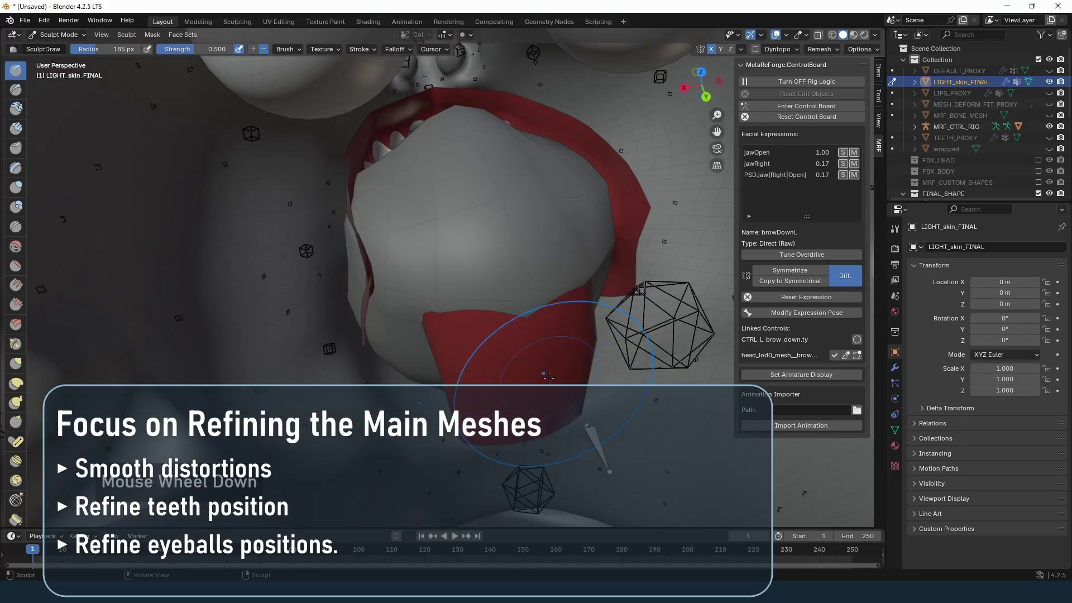
drag(502, 377, 524, 371)
middle_drag(525, 371, 407, 363)
drag(408, 362, 419, 371)
middle_drag(419, 371, 491, 390)
drag(491, 390, 514, 363)
mouse_move(513, 363)
middle_down()
mouse_move(486, 343)
mouse_move(519, 346)
middle_up()
mouse_move(519, 346)
shift+middle_down()
mouse_move(588, 350)
mouse_move(606, 365)
shift+middle_up()
scroll(588, 349, down, 4)
drag(606, 365, 597, 371)
drag(638, 320, 634, 323)
mouse_move(634, 323)
middle_down()
mouse_move(523, 395)
mouse_move(525, 207)
middle_up()
drag(525, 207, 469, 193)
mouse_move(469, 193)
shift+middle_down()
mouse_move(416, 249)
mouse_move(453, 324)
mouse_move(386, 233)
mouse_move(441, 374)
mouse_move(138, 245)
shift+middle_up()
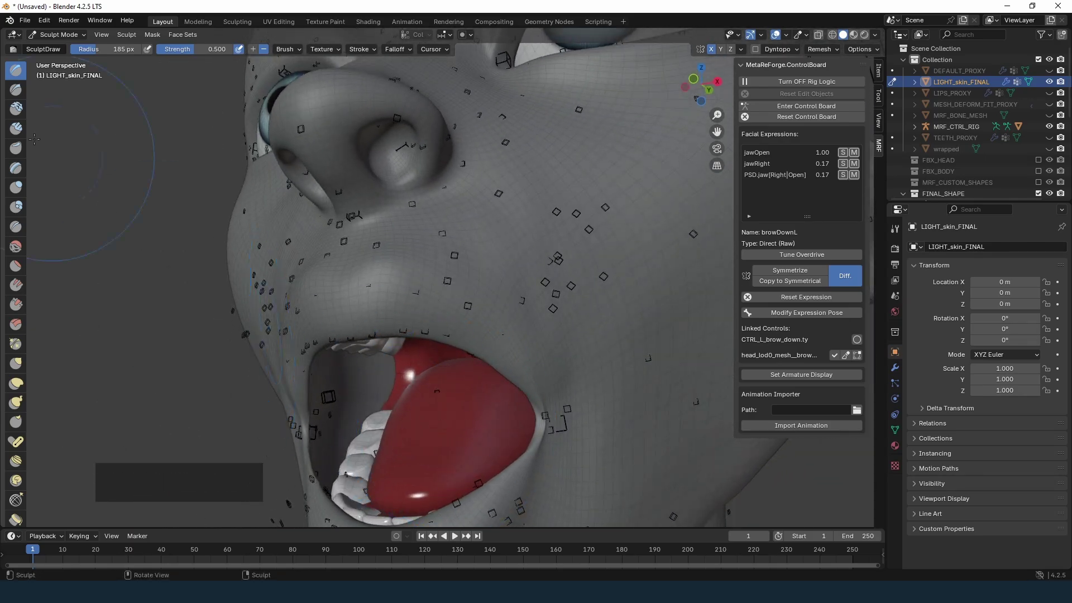
Leave Sculpt Mode, switch teeth_FINAL to Edit Mode and show its Armature modifier's deformation while editing
click(58, 35)
click(56, 48)
click(436, 404)
click(73, 34)
click(56, 60)
click(895, 367)
click(1000, 265)
Reposition the teeth mesh along the Y axis to fit better inside the mouth
middle_drag(503, 390, 294, 465)
key(g)
key(y)
click(475, 401)
key(g)
key(y)
click(395, 446)
scroll(295, 466, up, 3)
middle_drag(390, 424, 457, 374)
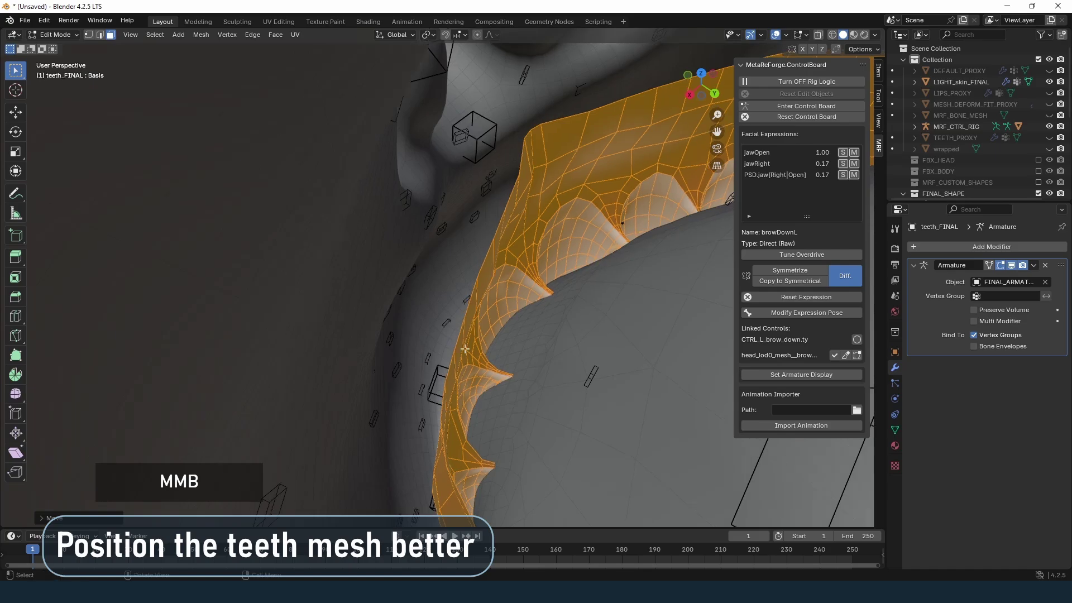
Return to Object Mode, select LIGHT_skin_FINAL and switch it to Sculpt Mode
click(54, 34)
click(65, 48)
click(576, 359)
middle_drag(576, 358, 576, 340)
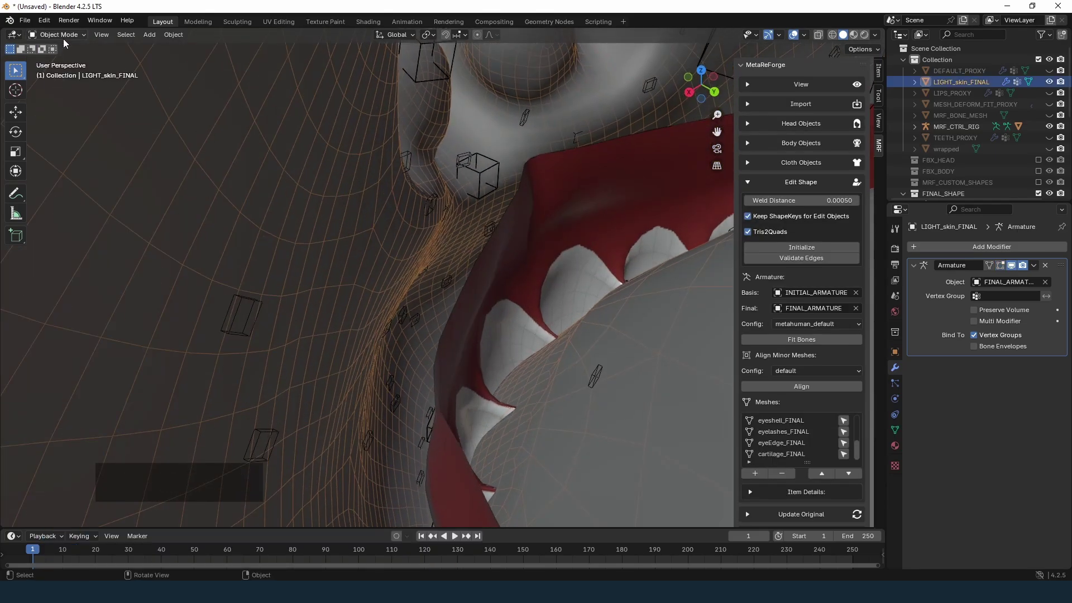
click(53, 35)
click(59, 71)
middle_drag(591, 422, 510, 445)
scroll(514, 407, down, 3)
shift+scroll(395, 395, up, 3)
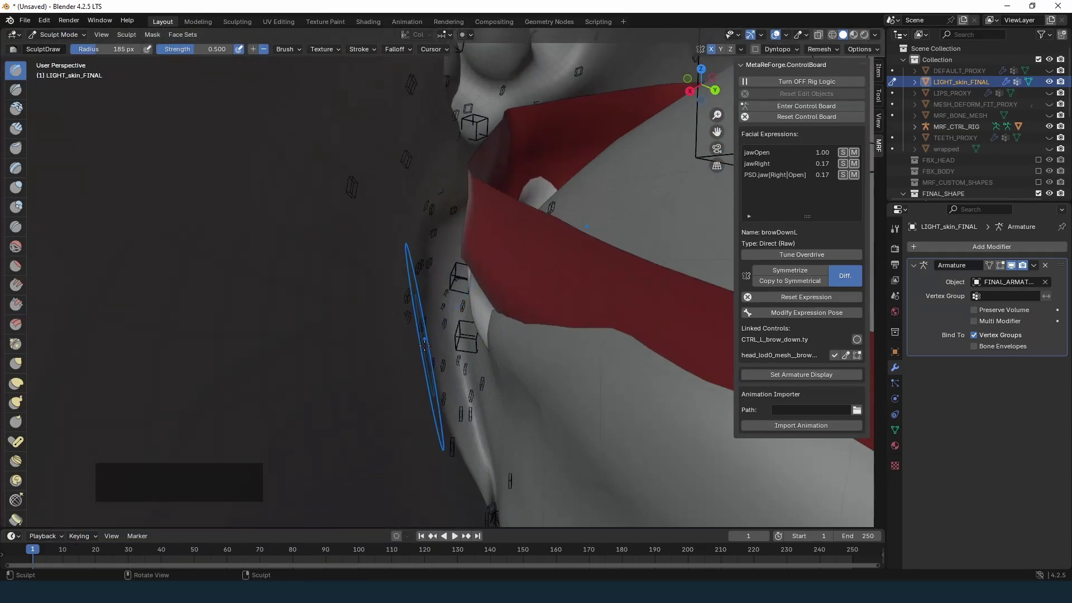
Switch LIGHT_skin_FINAL to Edit Mode and select the face loop running around the lips
click(55, 36)
click(56, 59)
scroll(449, 254, up, 3)
alt+click(421, 239)
alt+click(419, 237)
alt+click(412, 236)
middle_drag(413, 235, 532, 172)
scroll(532, 172, up, 2)
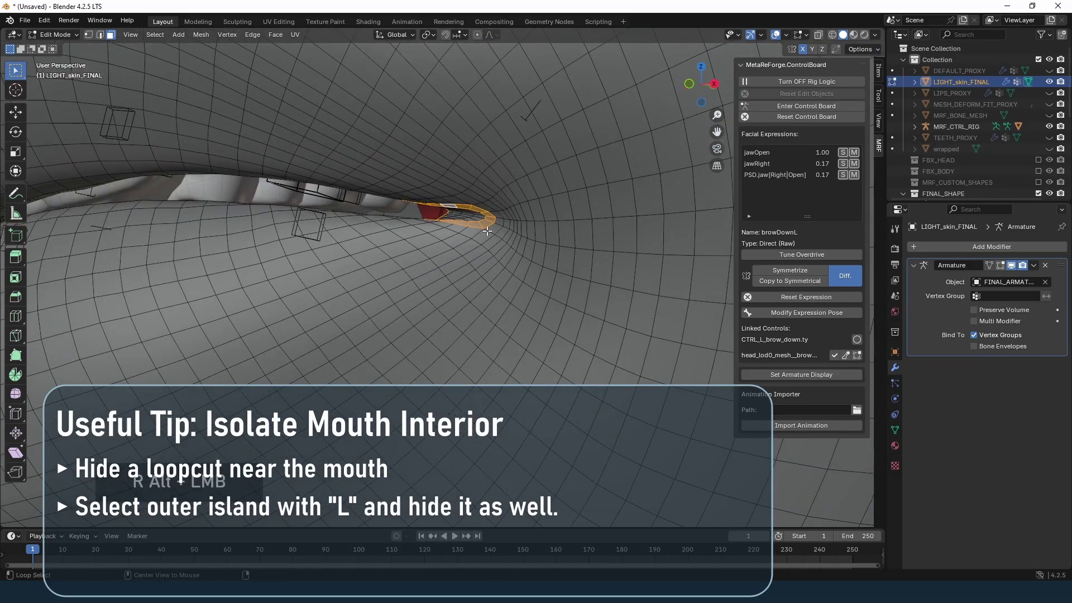
alt+click(484, 233)
scroll(418, 240, down, 6)
middle_drag(301, 280, 322, 280)
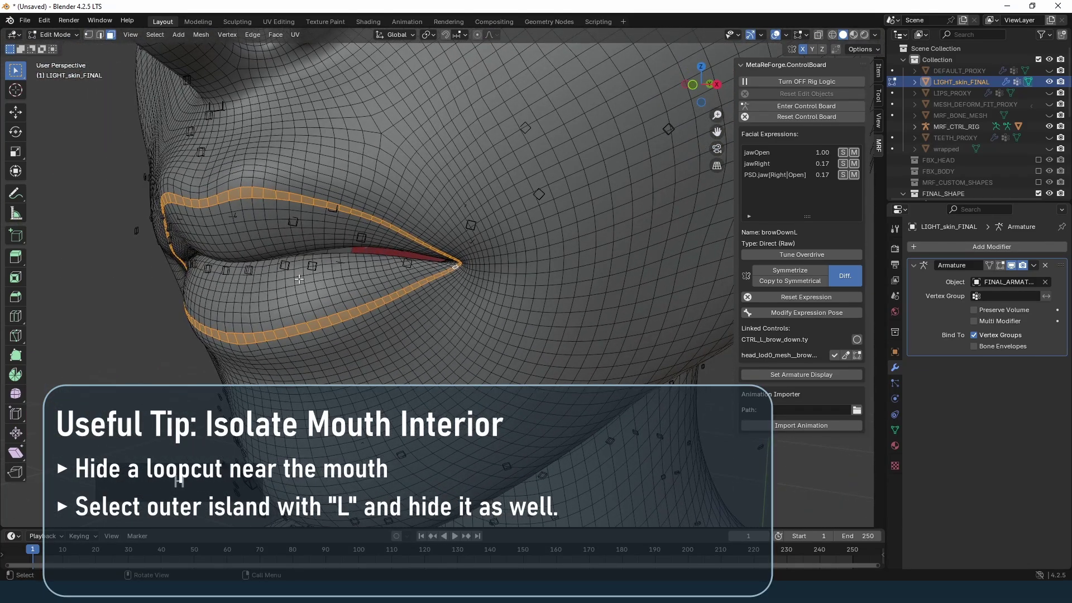
Hide the lip loop and the outer head island to isolate the mouth interior, and switch to Sculpt Mode
key(l)
key(h)
middle_drag(340, 156, 430, 307)
click(55, 34)
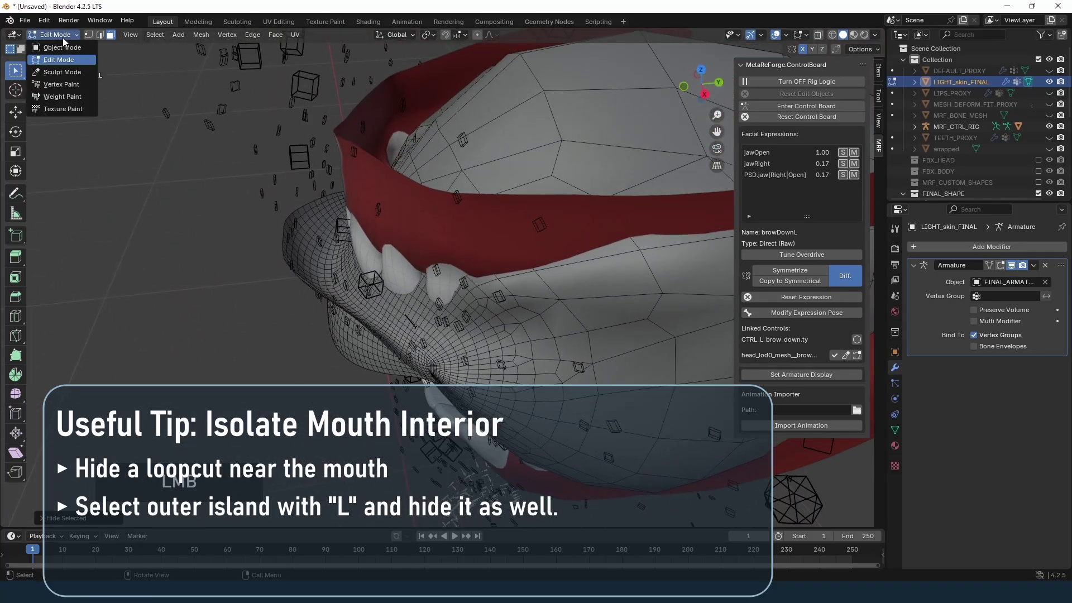
click(62, 72)
scroll(432, 234, up, 3)
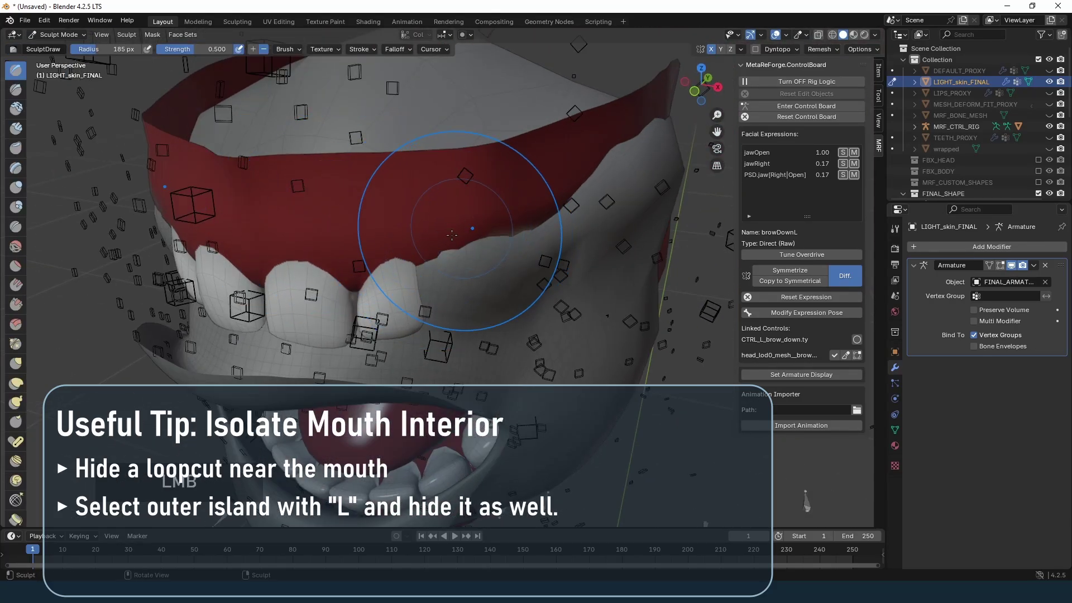
Sculpt the isolated mouth interior around the exposed upper teeth and gums with the Draw brush
drag(462, 227, 486, 268)
middle_drag(390, 257, 424, 245)
drag(279, 245, 251, 302)
middle_drag(234, 279, 251, 301)
mouse_move(213, 302)
mouse_down()
mouse_move(195, 330)
mouse_move(218, 312)
mouse_up()
mouse_move(223, 315)
shift+middle_down()
mouse_move(237, 312)
mouse_move(251, 271)
shift+middle_up()
drag(218, 309, 233, 278)
mouse_move(313, 279)
middle_down()
mouse_move(335, 184)
mouse_move(301, 265)
middle_up()
drag(302, 187, 424, 178)
mouse_move(575, 184)
middle_down()
mouse_move(492, 192)
mouse_move(480, 251)
middle_up()
drag(409, 158, 426, 248)
middle_drag(430, 497, 415, 289)
mouse_move(385, 329)
middle_down()
mouse_move(401, 245)
mouse_move(413, 296)
middle_up()
middle_drag(368, 224, 342, 263)
Choose the Smooth brush and even out the mouth interior's wall below the upper gums
click(16, 246)
scroll(429, 259, up, 1)
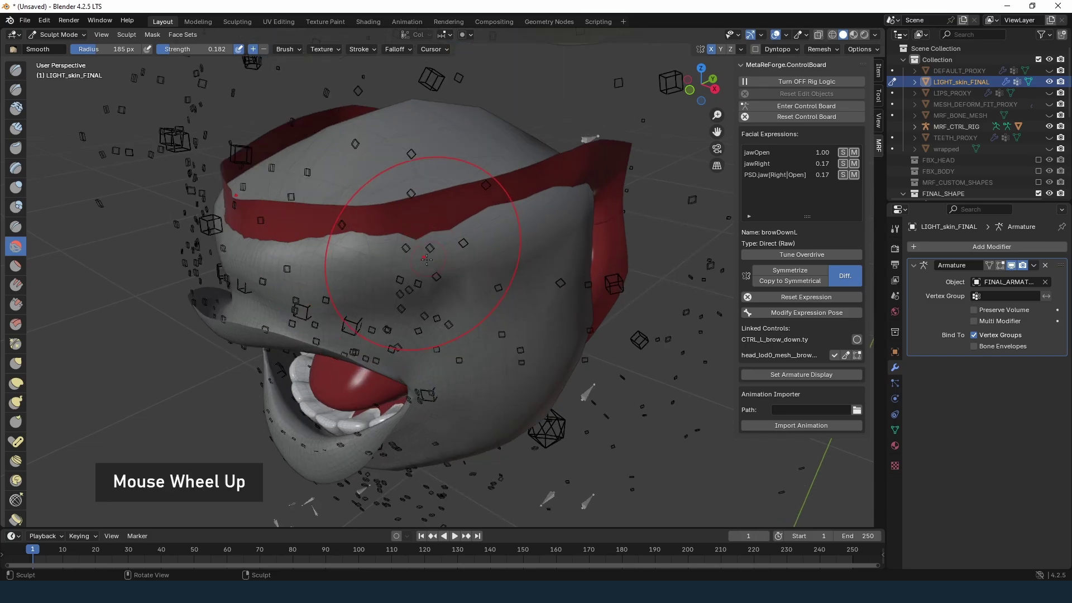
middle_drag(429, 259, 397, 246)
scroll(396, 247, down, 1)
drag(382, 251, 279, 282)
middle_drag(235, 279, 320, 275)
drag(320, 275, 234, 251)
mouse_move(235, 251)
middle_down()
mouse_move(301, 251)
mouse_move(302, 350)
middle_up()
scroll(302, 350, down, 4)
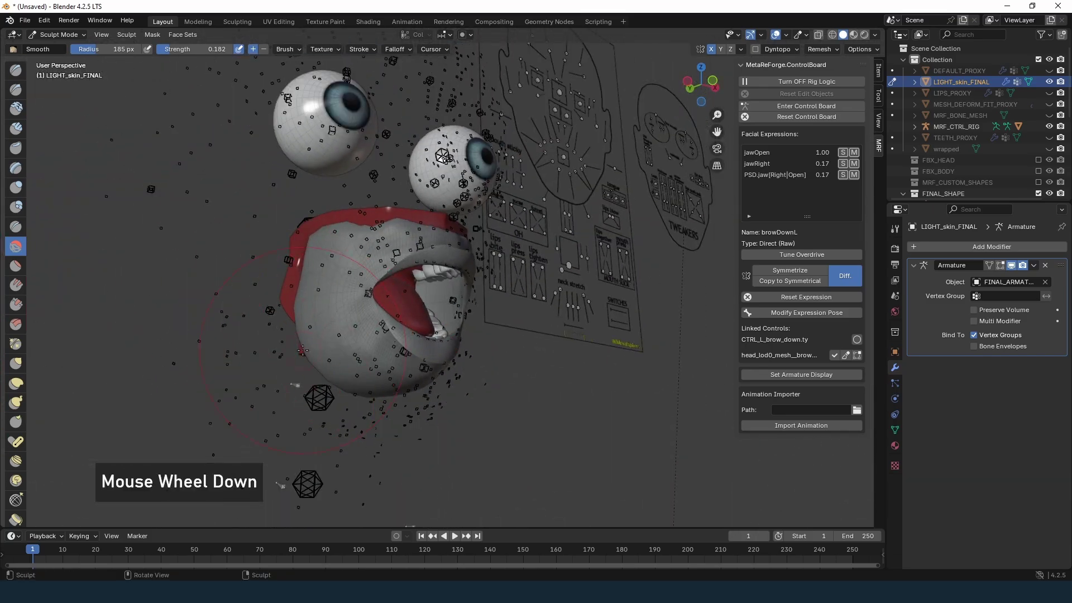
Smooth the opposite side of the isolated mouth interior
scroll(329, 215, up, 5)
drag(324, 235, 313, 234)
middle_drag(312, 235, 263, 223)
drag(335, 227, 262, 233)
mouse_move(329, 274)
shift+middle_down()
mouse_move(402, 237)
mouse_move(335, 290)
mouse_move(357, 245)
shift+middle_up()
scroll(335, 291, up, 2)
mouse_move(357, 246)
shift+middle_down()
mouse_move(397, 276)
mouse_move(491, 279)
shift+middle_up()
Return LIGHT_skin_FINAL to Object Mode and view the whole face from the front
click(59, 34)
click(52, 48)
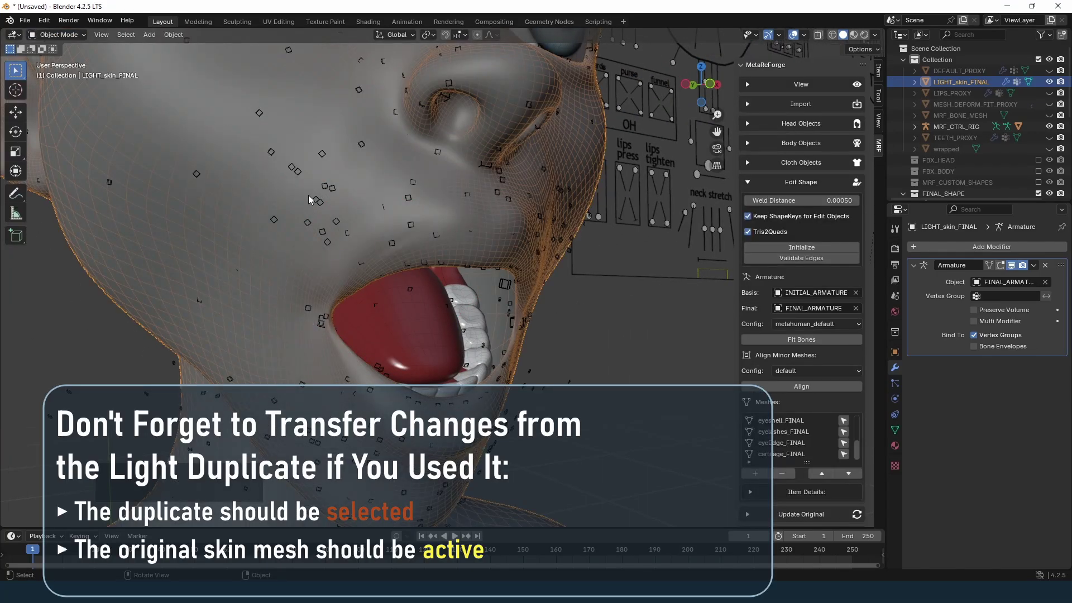
scroll(397, 216, down, 3)
middle_drag(397, 217, 353, 236)
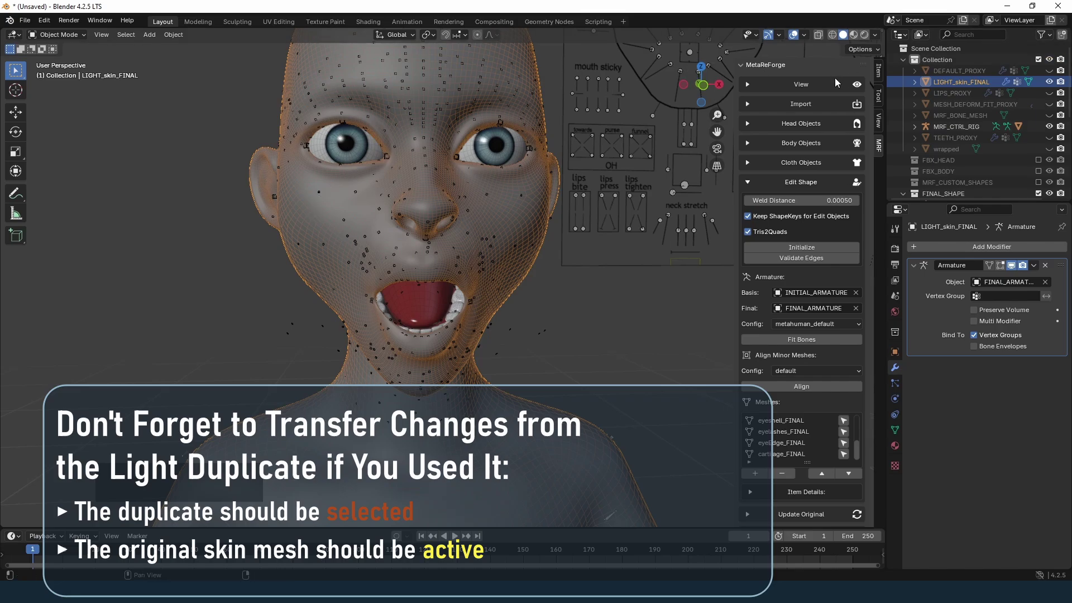
Select LIGHT_skin_FINAL, show skin_FINAL and add it to the selection as the active object
click(955, 77)
scroll(1026, 166, down, 6)
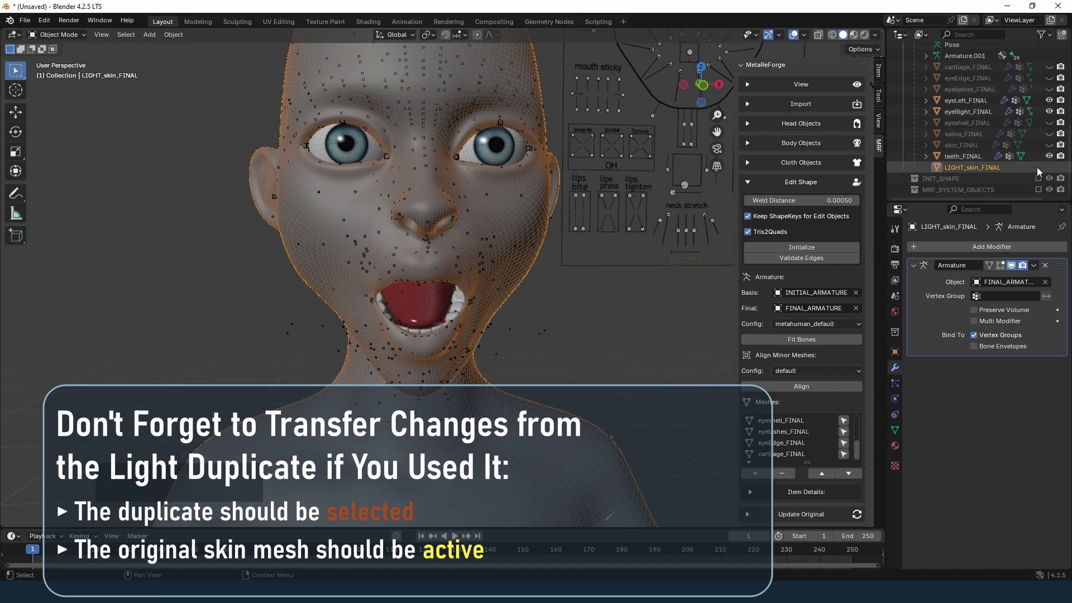
click(1049, 145)
ctrl+click(953, 145)
Transfer the basis coordinates from LIGHT_skin_FINAL to skin_FINAL, hide the light duplicate and clear the selection
scroll(802, 512, down, 6)
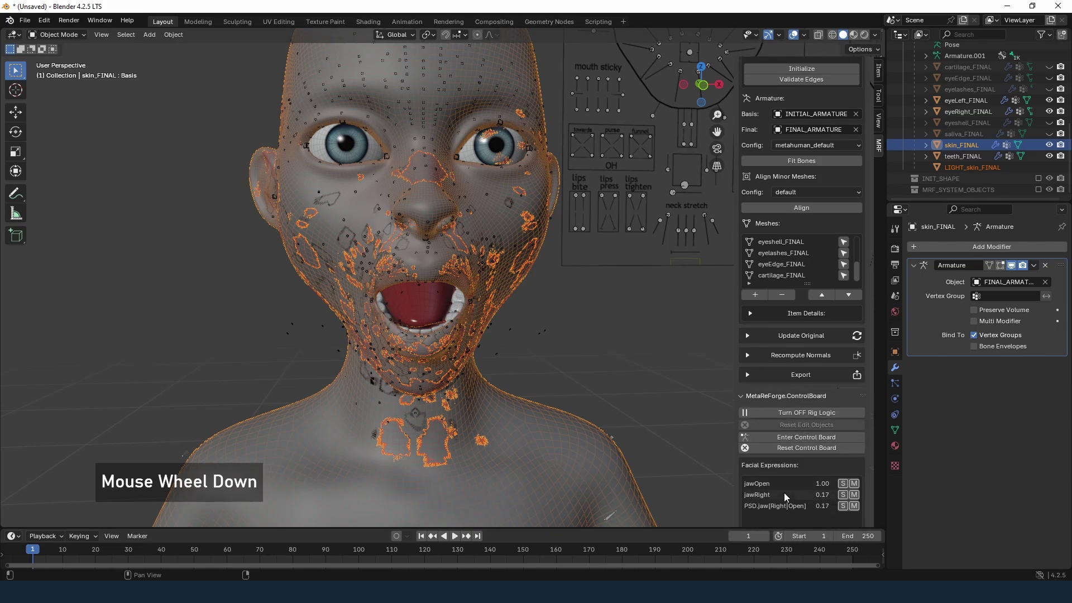
scroll(785, 491, down, 10)
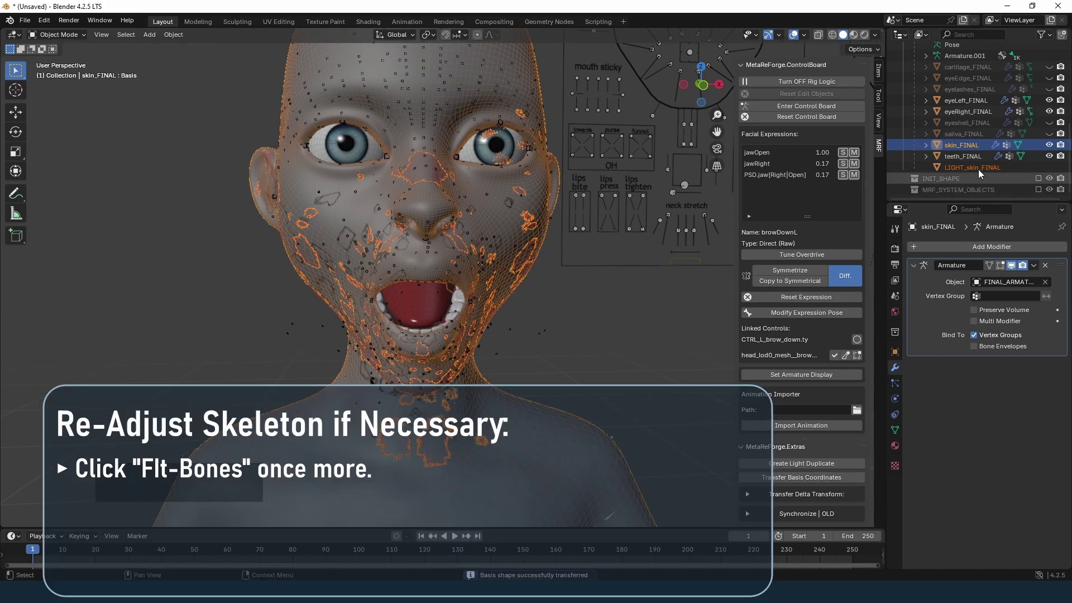
scroll(1008, 158, up, 10)
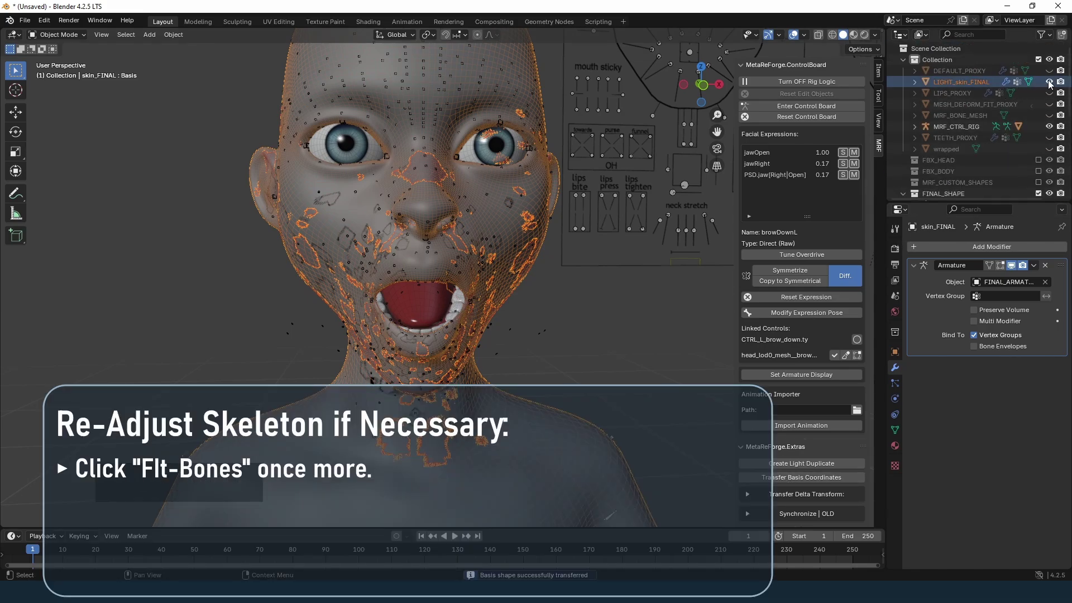
click(1048, 82)
middle_drag(397, 343, 375, 347)
click(335, 347)
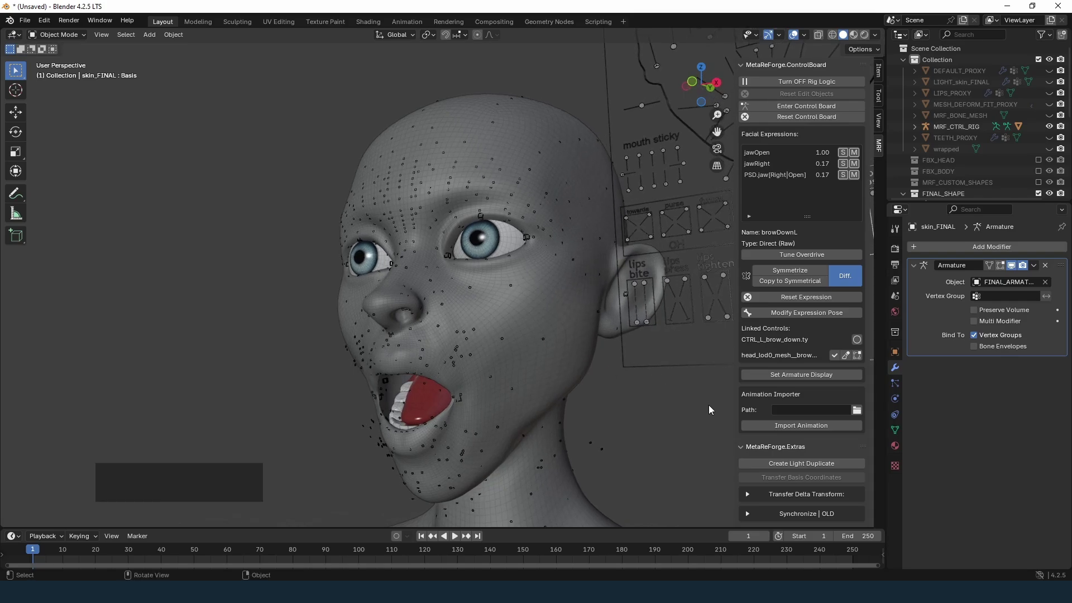
scroll(789, 354, up, 12)
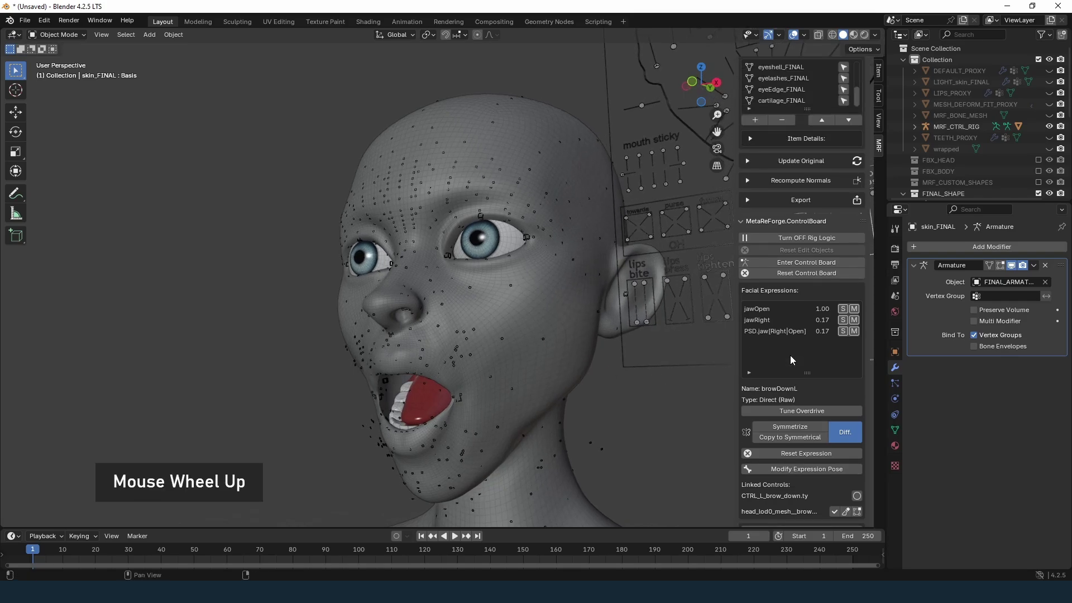
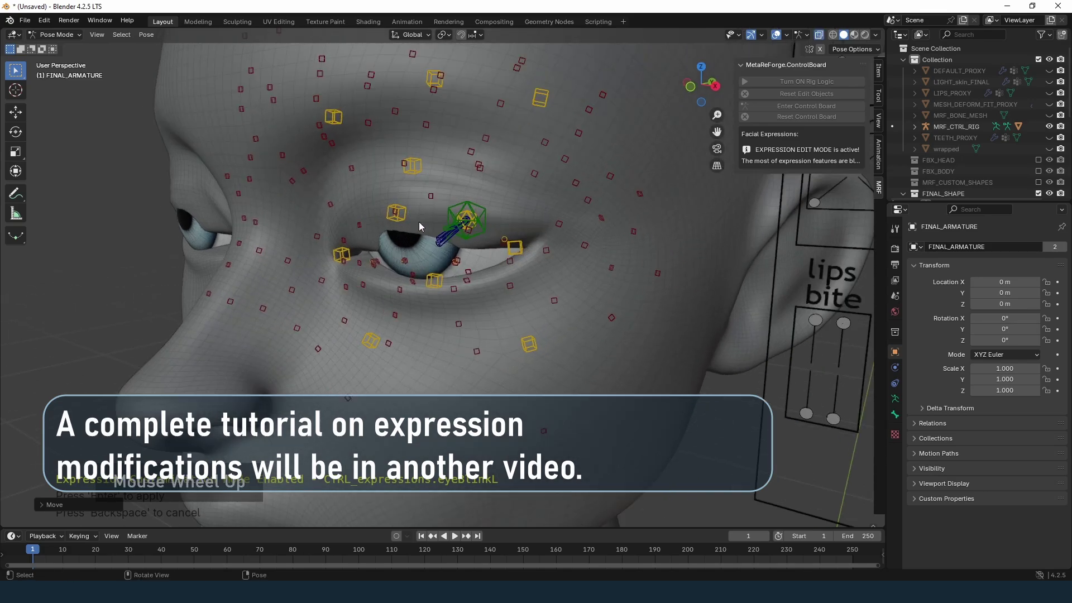
Select the FACIAL_L_EyelidUpperA bone in the eyeBlinkL expression pose
click(435, 213)
middle_drag(344, 174, 361, 151)
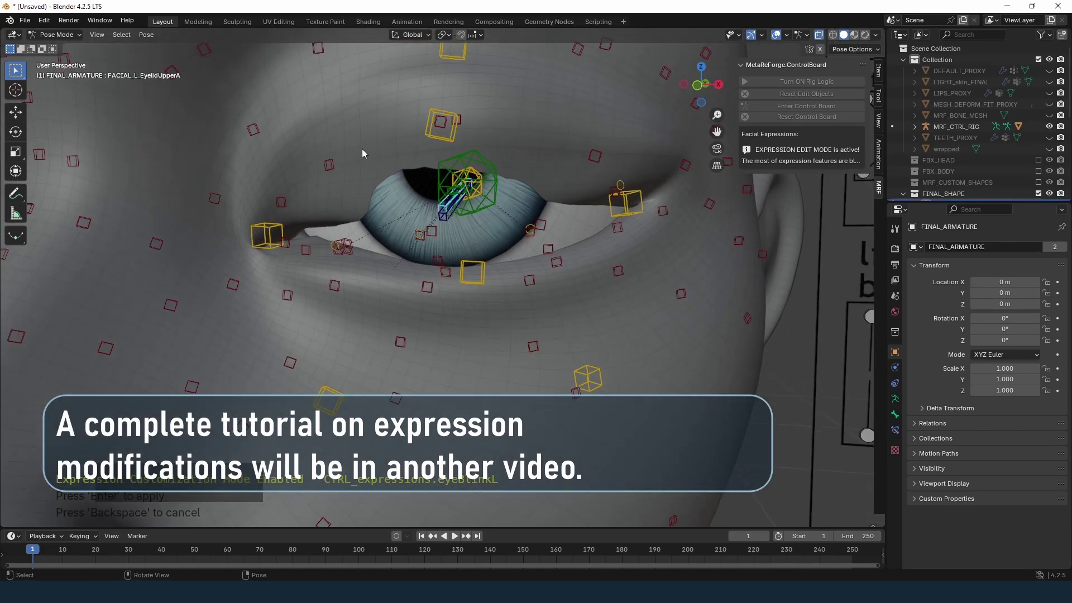
key(r)
key(x)
right_click(363, 149)
Set the transform orientation to Local and rotate the upper eyelid bone about its X axis
click(411, 34)
click(393, 82)
click(443, 36)
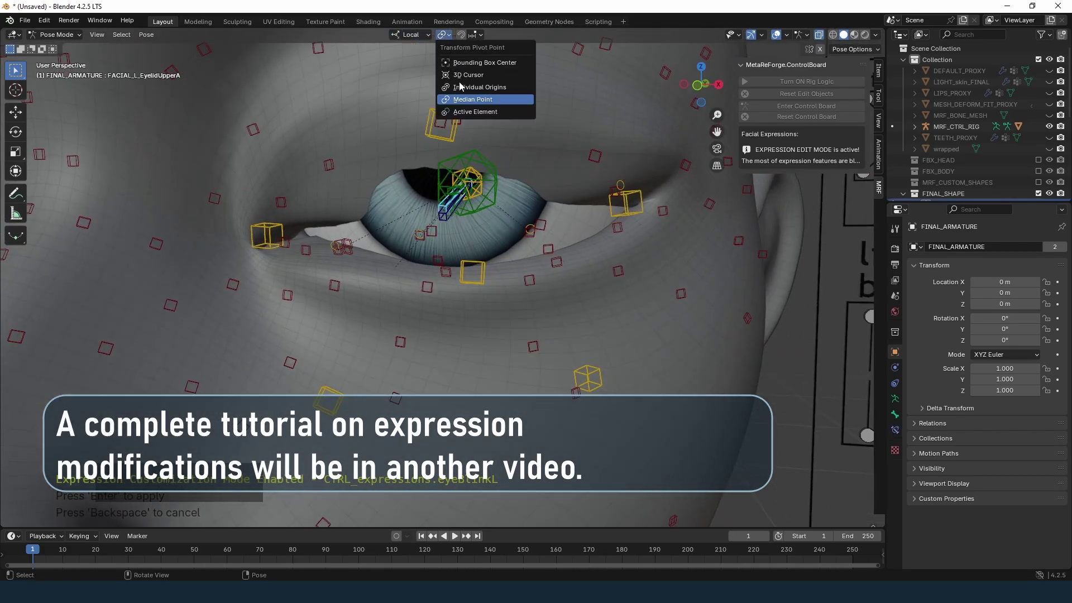
key(r)
key(x)
click(453, 222)
middle_drag(469, 223, 425, 227)
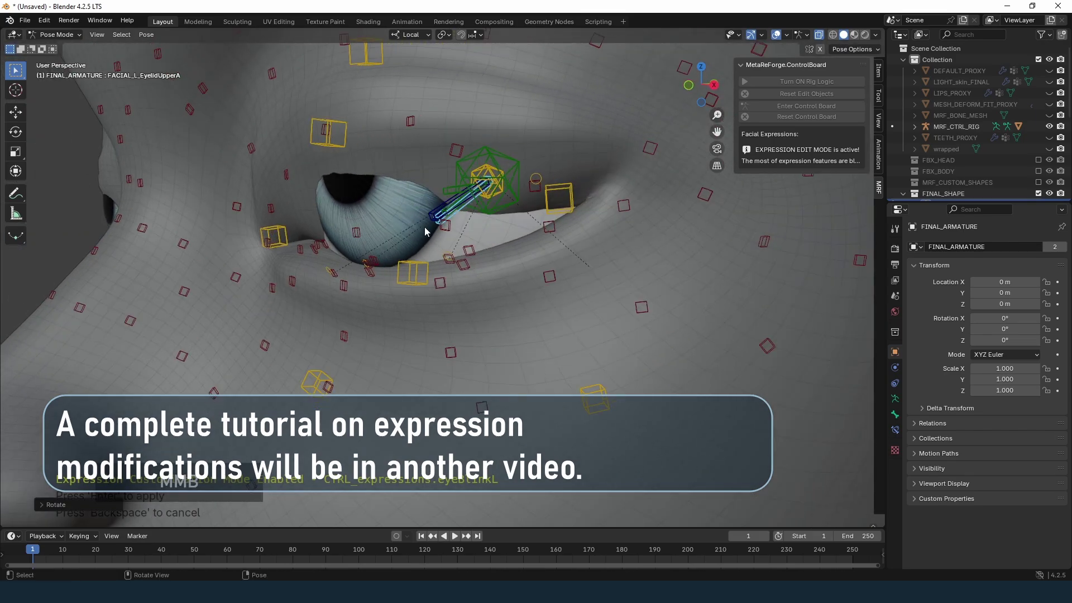
Move the upper eyelid bone along its local Y axis and rotate it about local Y
key(g)
key(y)
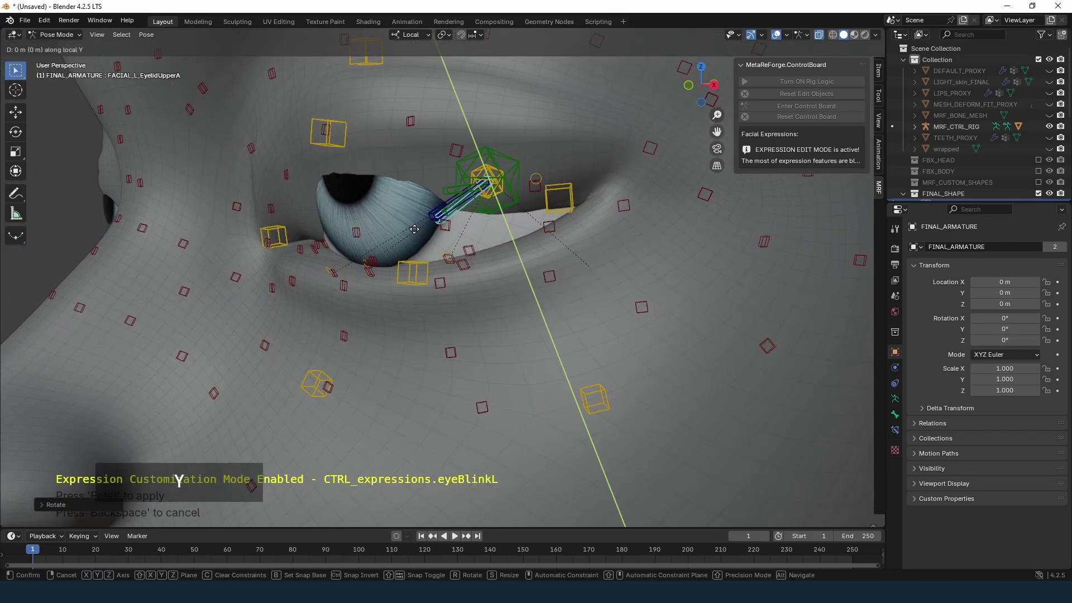
click(406, 231)
middle_drag(405, 231, 280, 258)
key(r)
key(y)
click(414, 190)
Rotate the upper eyelid bone about its local Z axis and adjust its position to close the lid
key(r)
key(z)
click(413, 193)
key(g)
click(365, 218)
scroll(403, 270, up, 2)
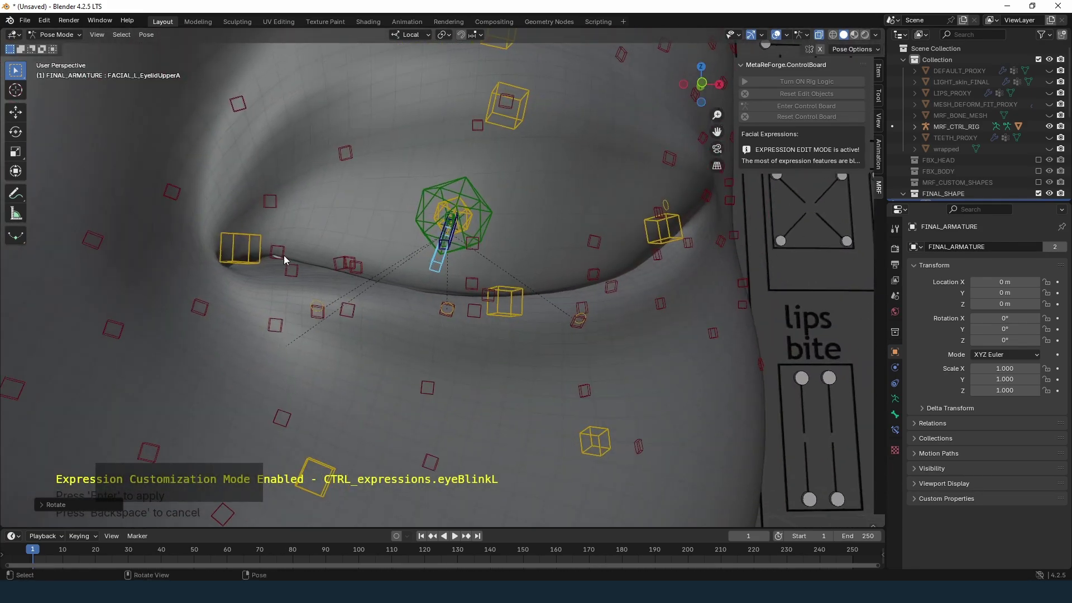
Reposition two small bones at the inner eye corner, including FACIAL_L_EyeCornerInner2
click(279, 266)
key(g)
click(280, 270)
click(291, 271)
key(g)
click(291, 267)
middle_drag(351, 263, 370, 268)
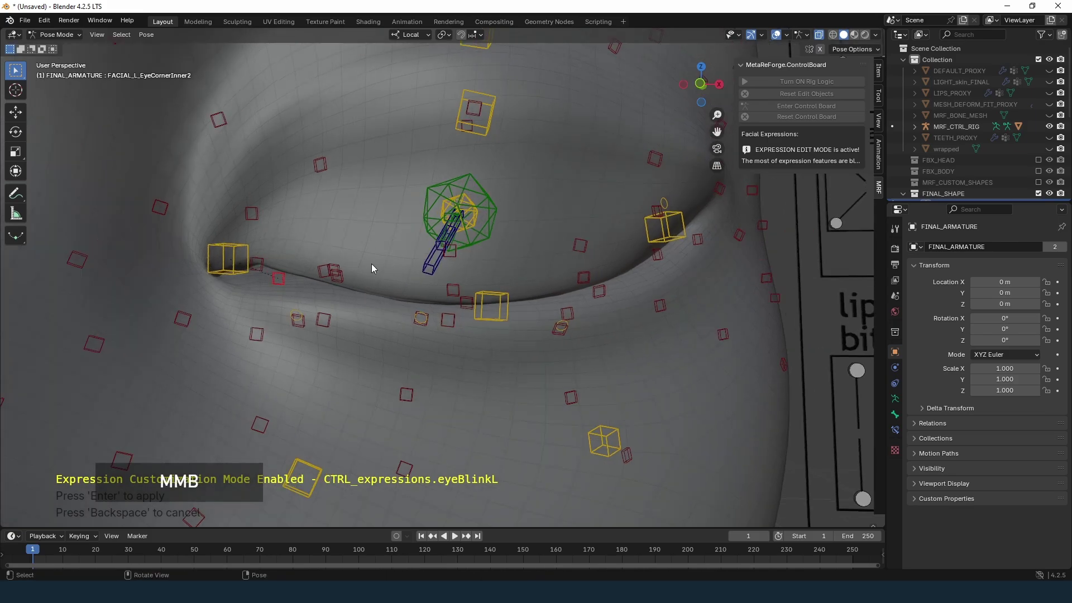
Move the small bone below the lower eyelid near the inner eye corner slightly upward
click(433, 264)
mouse_move(301, 267)
middle_down()
mouse_move(299, 280)
mouse_move(313, 280)
middle_up()
click(310, 337)
key(g)
click(311, 330)
Select the FACIAL_L_EyelidUpperB bone and view the closed eye with its surroundings
middle_drag(204, 276, 441, 238)
key(r)
right_click(189, 285)
click(441, 237)
scroll(447, 227, down, 3)
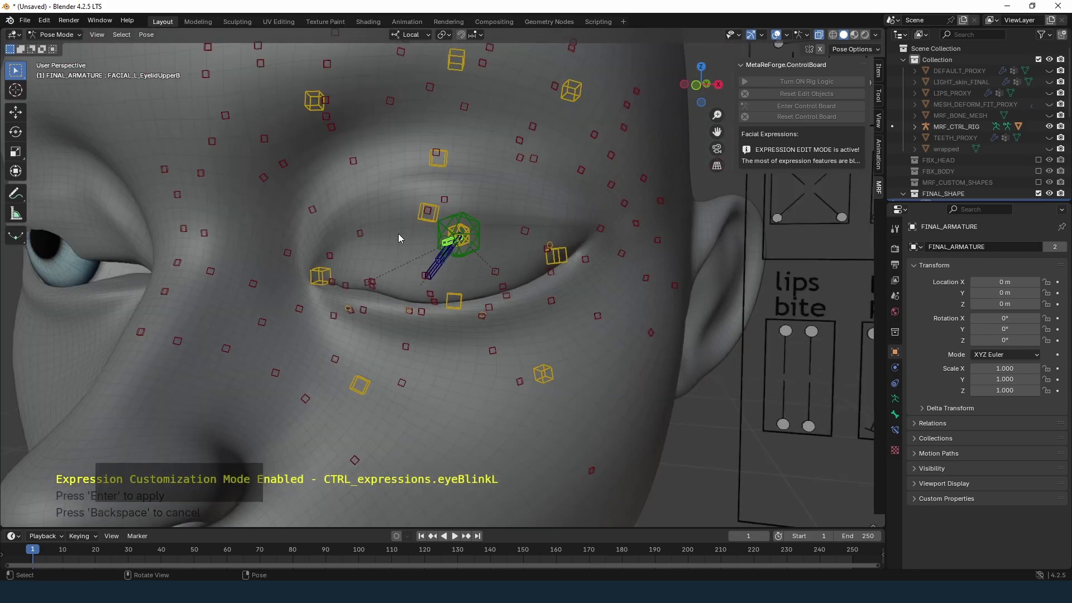
Rotate the FACIAL_L_EyelidUpperB bone and shift it along its local Z axis
key(r)
click(456, 257)
key(g)
key(z)
middle_drag(456, 257, 494, 326)
Rotate another bone of the closed upper eyelid about its local X axis
click(393, 262)
key(r)
key(x)
click(401, 253)
Reposition the FACIAL_L_EyesackUpper1 bone above the inner eyelid and apply the customized eyeBlinkL pose
scroll(478, 280, up, 2)
scroll(432, 297, down, 2)
scroll(404, 306, up, 1)
click(356, 267)
key(g)
right_click(373, 257)
click(325, 266)
key(g)
click(350, 273)
scroll(495, 325, down, 3)
scroll(494, 325, up, 2)
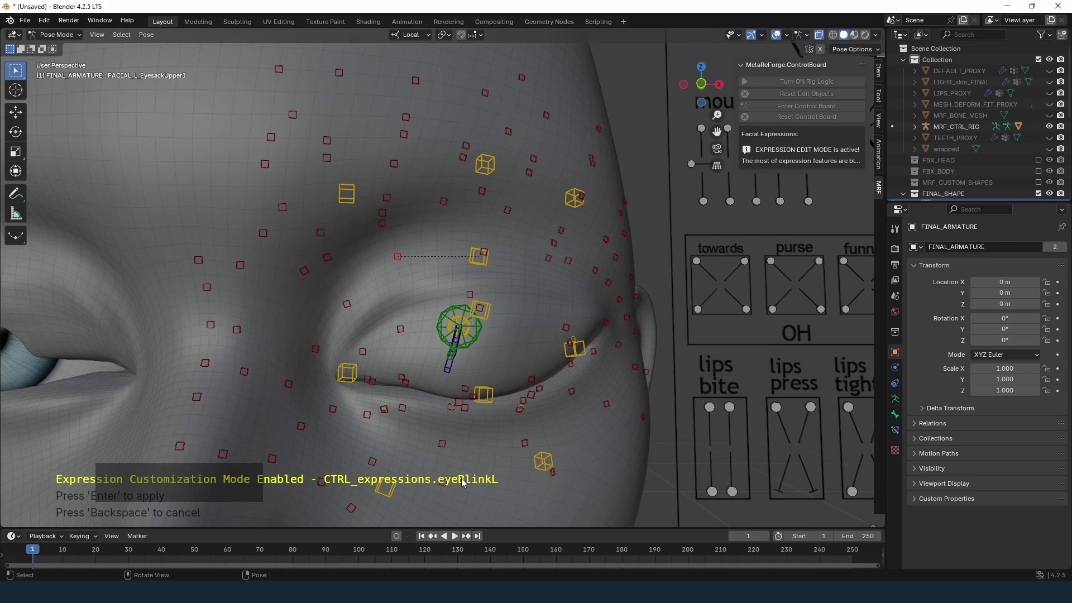
key(Return)
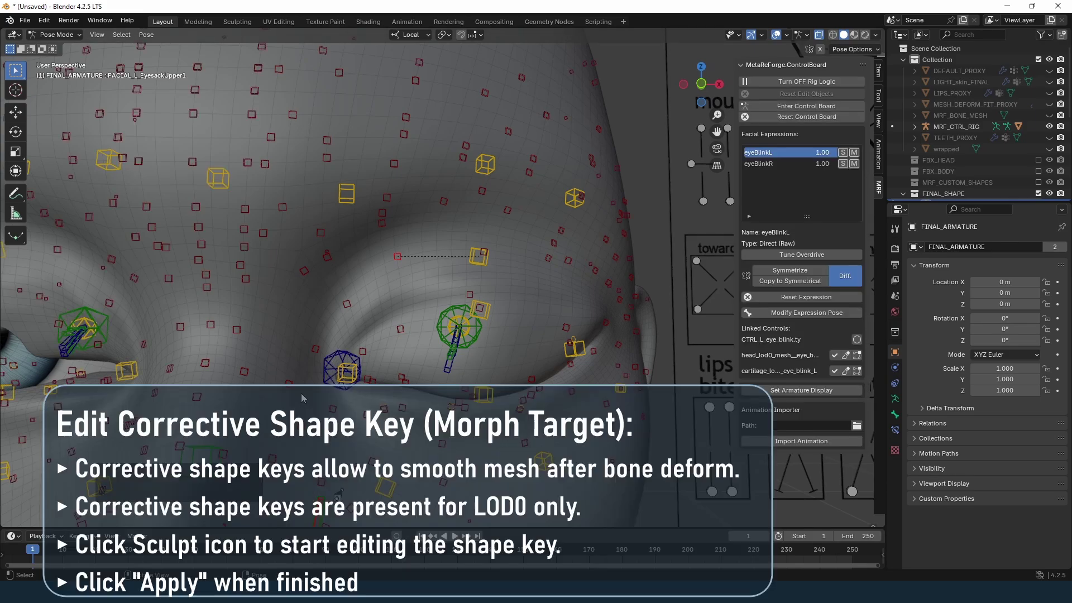
Start sculpting the head_lod0_mesh__eye_blink_L corrective shape key and smooth the closed left eyelid and its inner corner
click(846, 356)
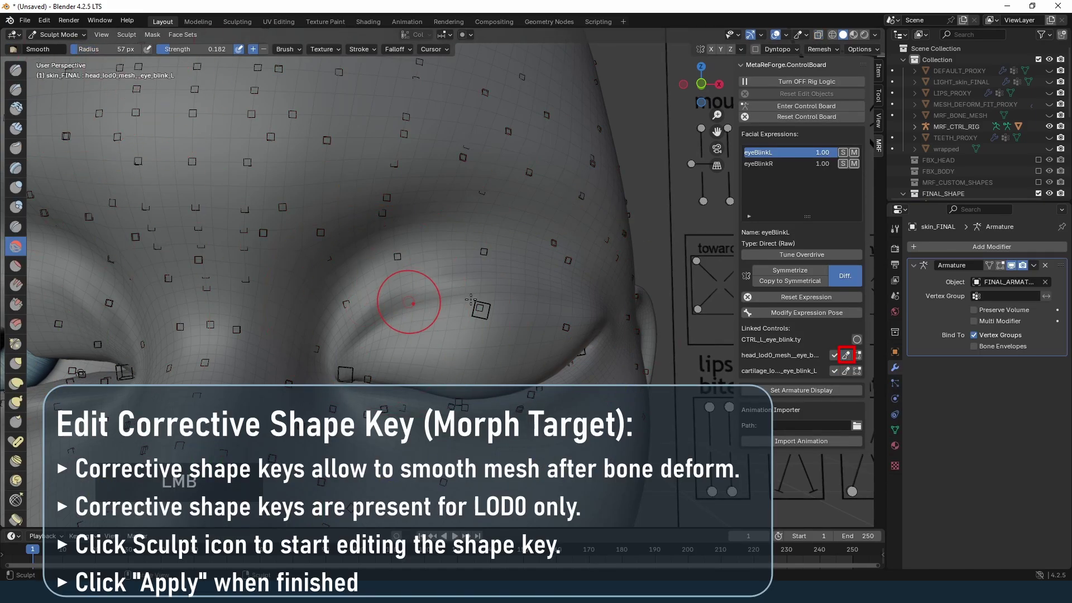
mouse_move(516, 315)
middle_down()
mouse_move(419, 304)
mouse_move(407, 273)
middle_up()
click(341, 349)
middle_drag(344, 289, 458, 310)
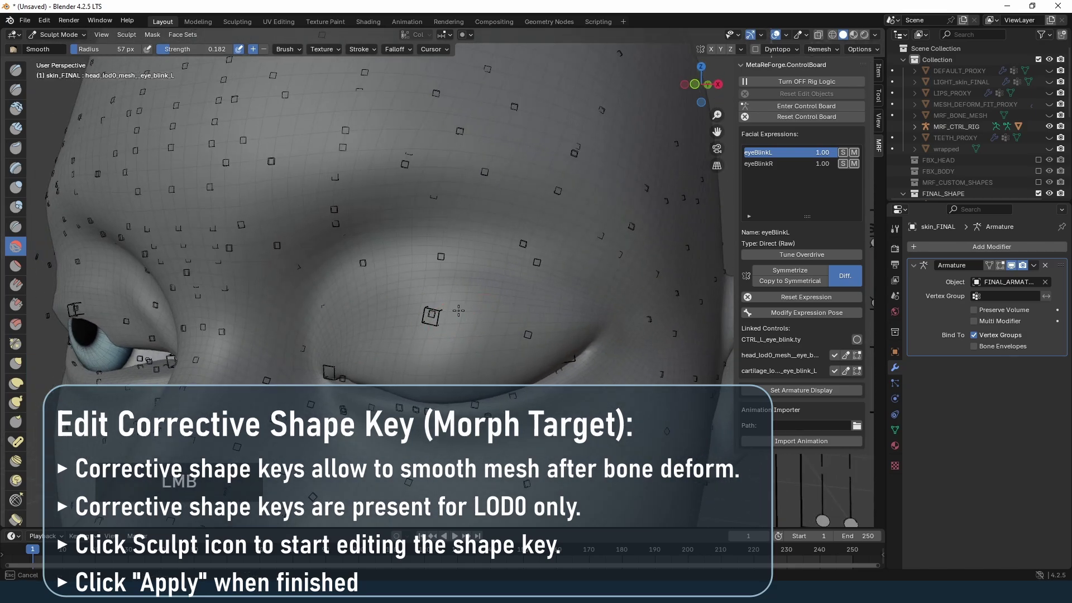
scroll(429, 326, down, 1)
middle_drag(376, 330, 412, 322)
drag(413, 321, 478, 299)
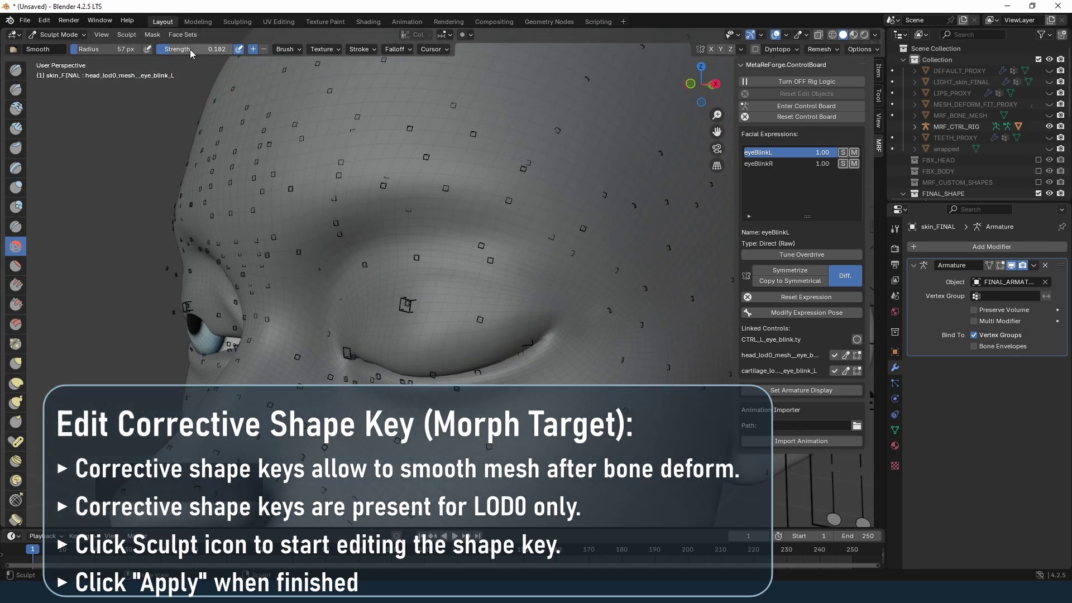
Set the Smooth brush radius to 96 px, smooth the left upper eyelid further, and apply the corrective shape key edit
drag(91, 52, 112, 52)
drag(377, 303, 391, 302)
middle_drag(390, 301, 430, 295)
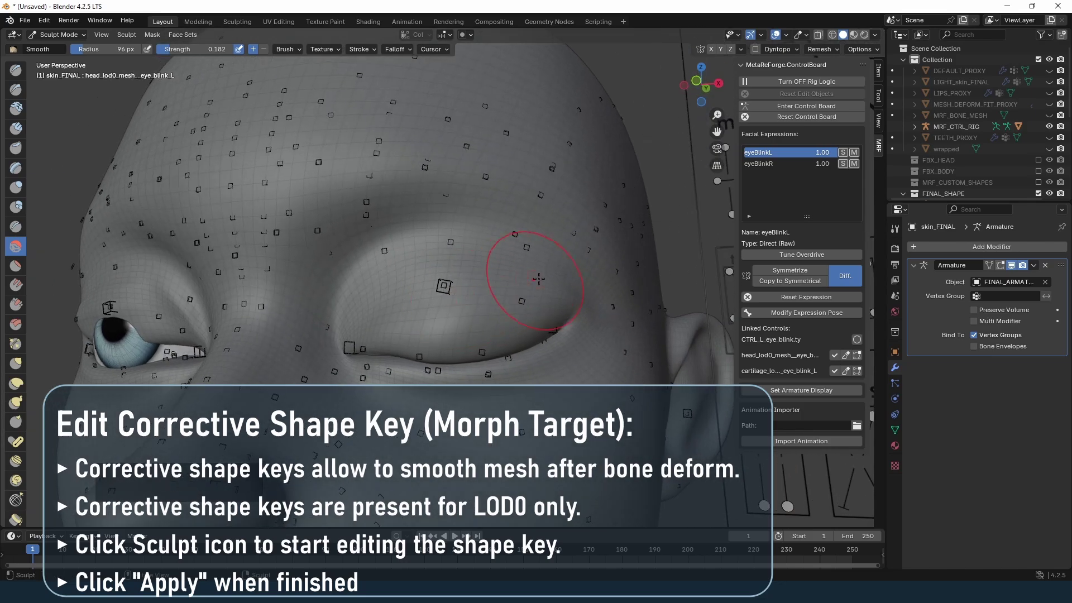
middle_drag(529, 276, 478, 321)
scroll(478, 331, down, 3)
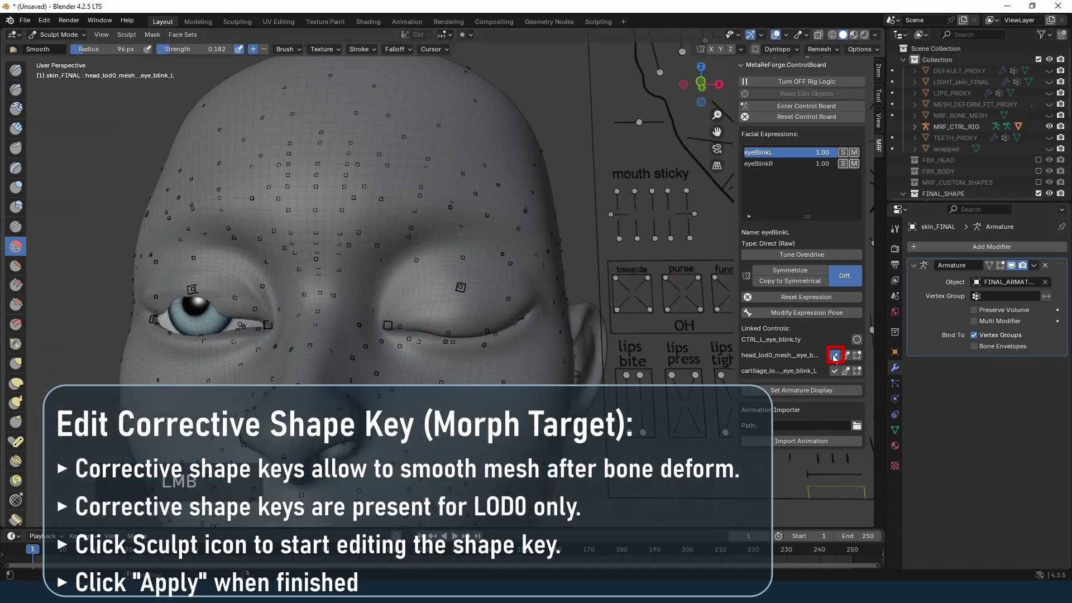
Enter the control board, select the eyeBlinkR expression, and symmetrize it from the edited left blink
click(806, 106)
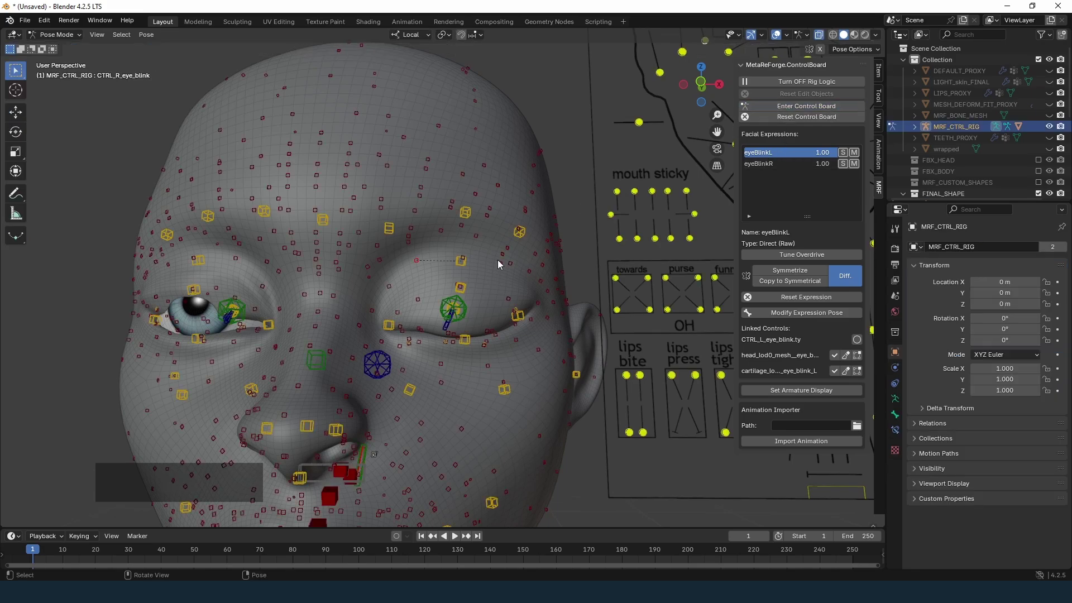
drag(664, 161, 549, 168)
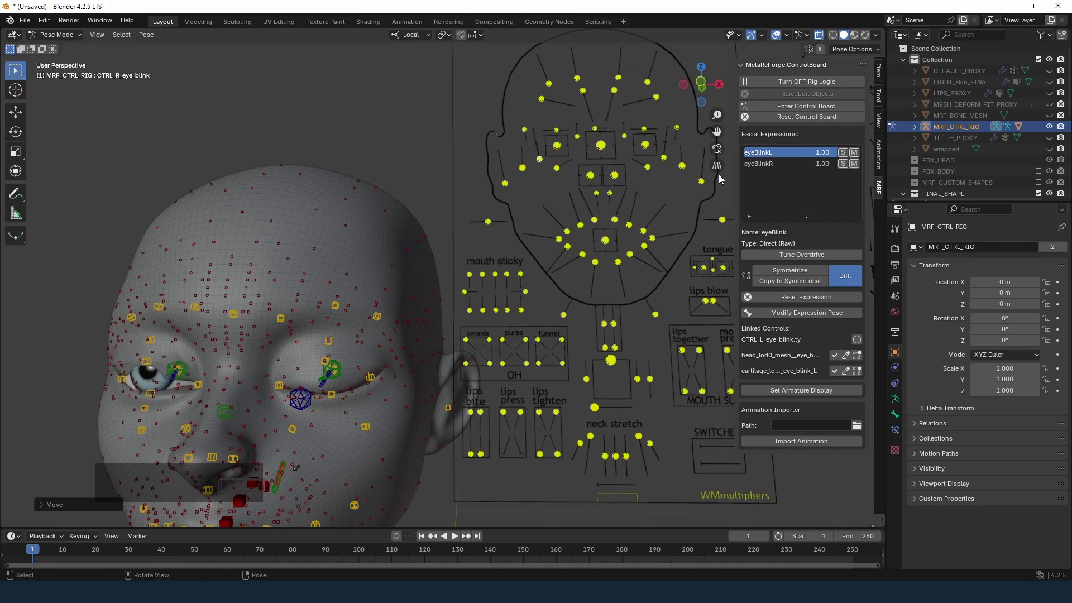
click(763, 163)
middle_drag(321, 337, 352, 327)
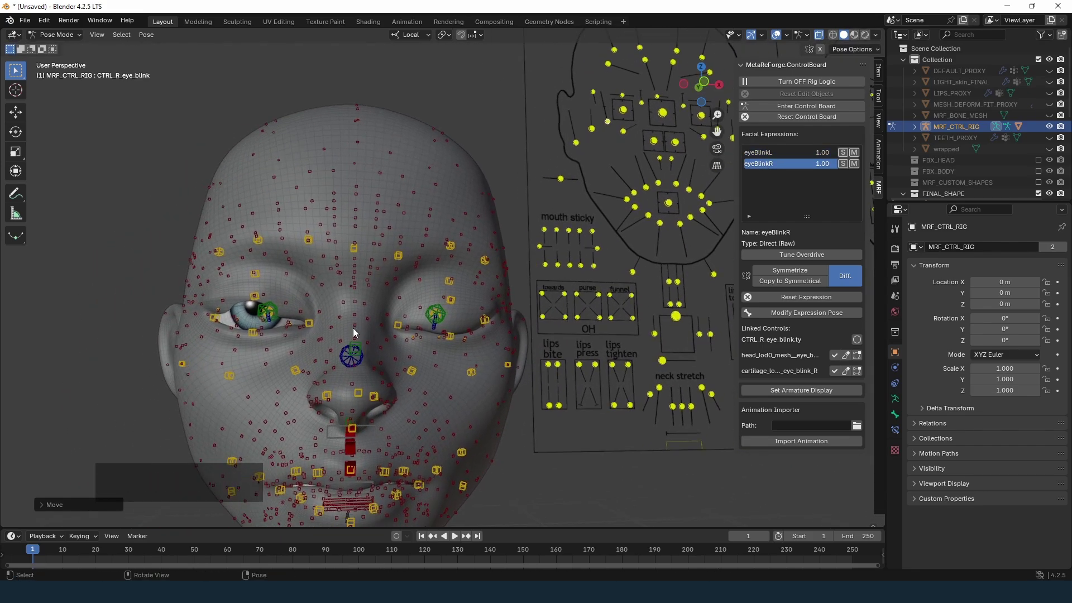
click(783, 270)
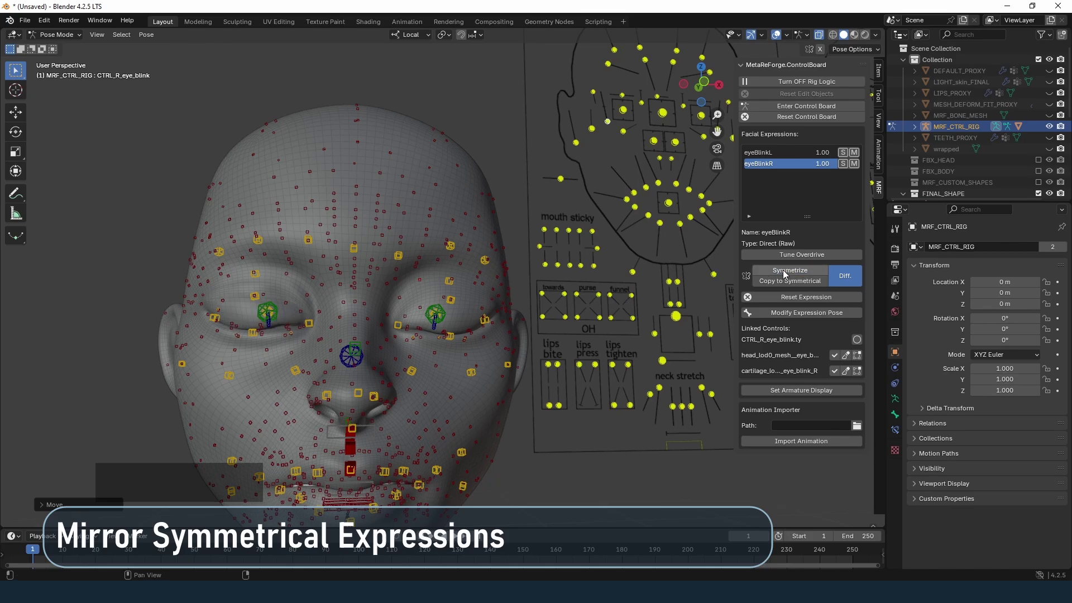
Start sculpting the head_lod0_mesh__eye_blink_R corrective shape key and smooth the closed right eyelid around its inner and outer corners
shift+middle_drag(304, 383, 450, 351)
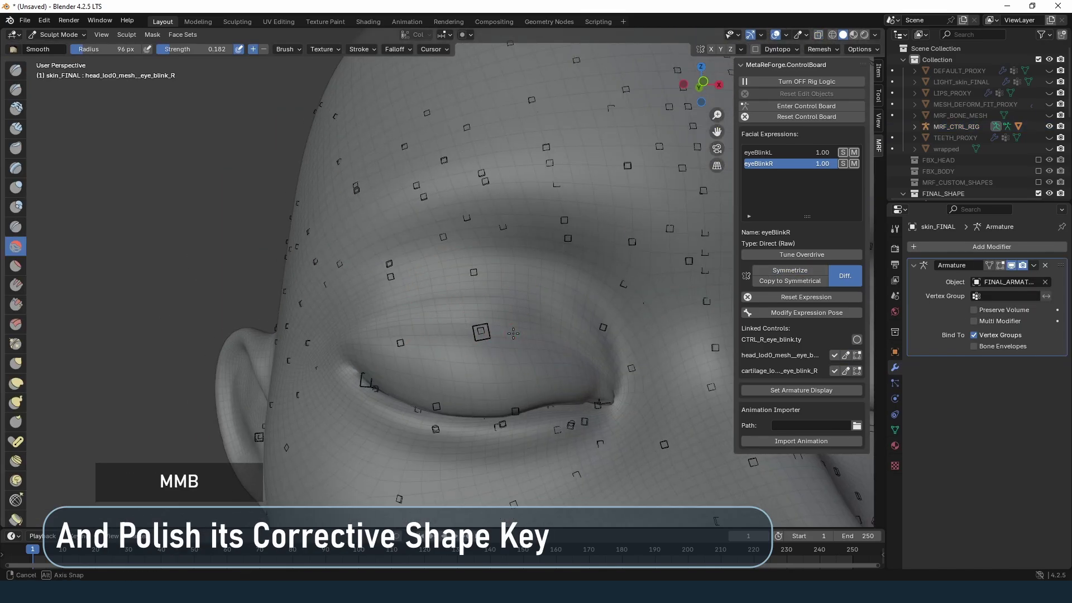
middle_drag(479, 335, 440, 341)
middle_drag(445, 301, 441, 240)
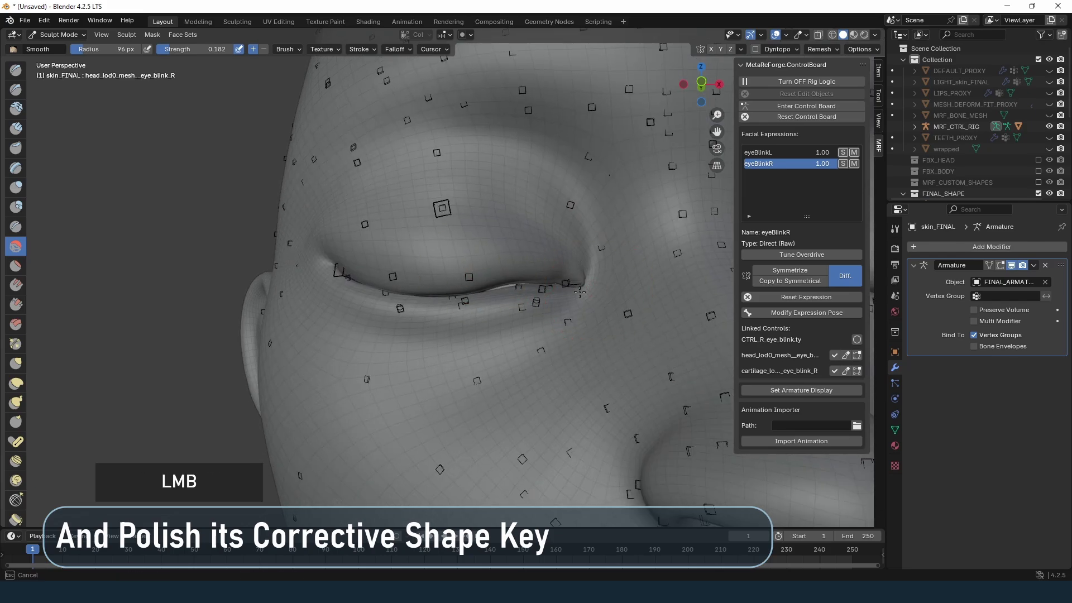
drag(540, 299, 582, 329)
middle_drag(583, 329, 524, 330)
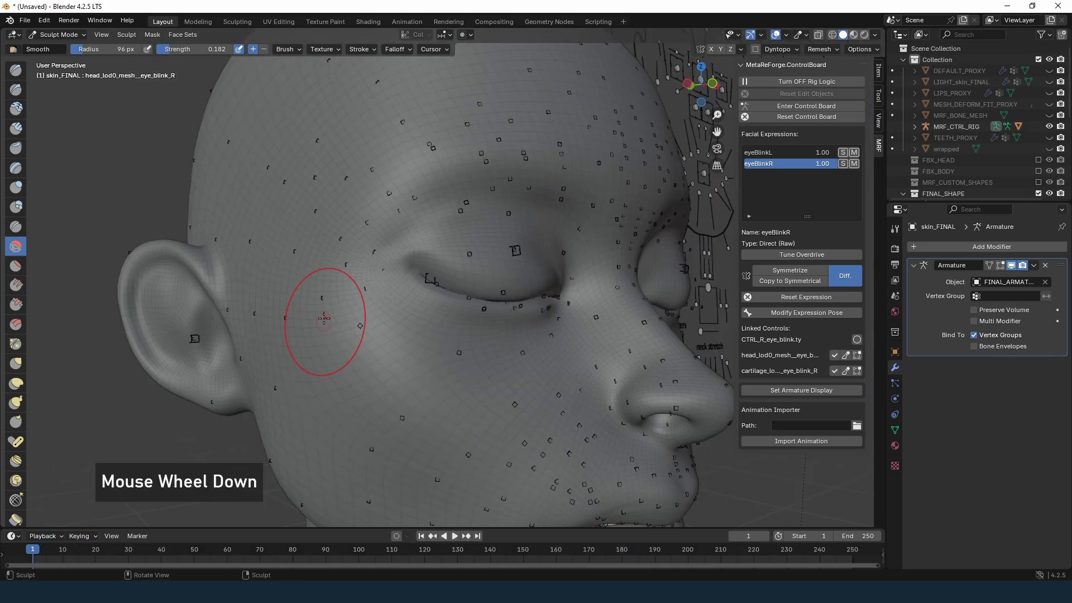
drag(408, 251, 437, 238)
scroll(437, 238, down, 3)
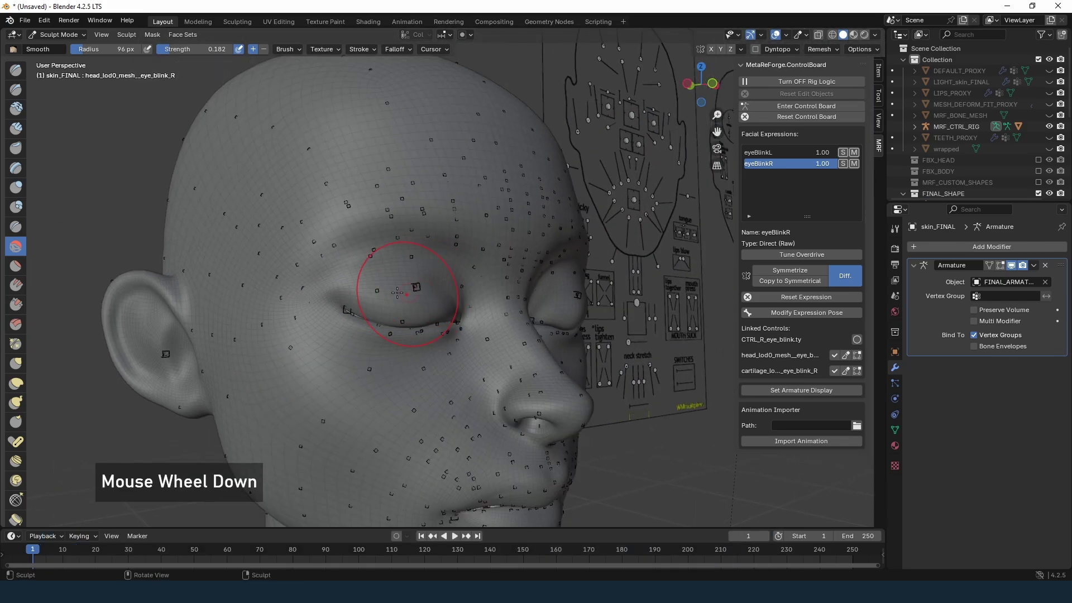
Enter the control board, move both eye blink controls to test the lids, and reset the control board
middle_drag(389, 277, 782, 381)
shift+middle_drag(836, 359, 703, 335)
click(806, 106)
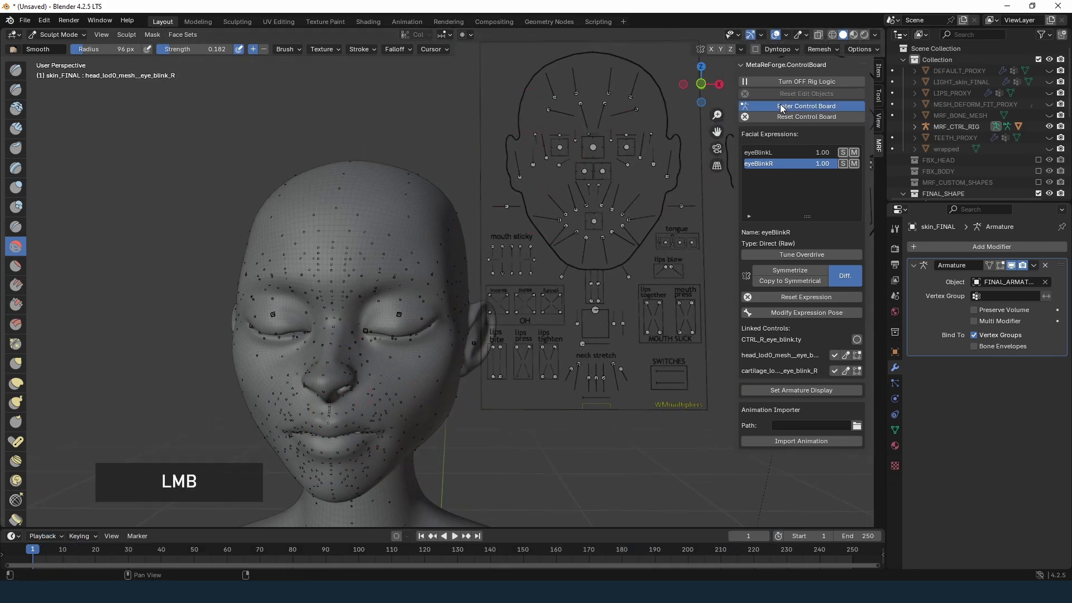
key(g)
drag(532, 150, 539, 157)
mouse_move(641, 158)
mouse_down()
mouse_move(647, 136)
mouse_move(646, 149)
mouse_up()
click(771, 116)
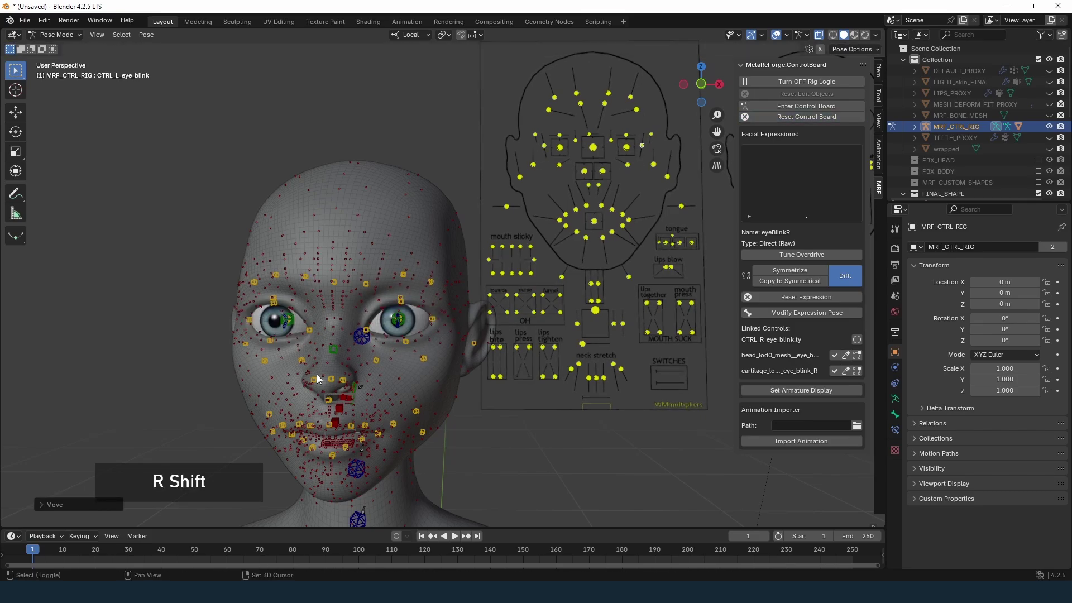
Leave the control rig's Pose Mode for Object Mode with the head and shoulders in view
shift+middle_drag(317, 374, 249, 284)
middle_drag(249, 285, 329, 296)
shift+middle_drag(330, 296, 441, 271)
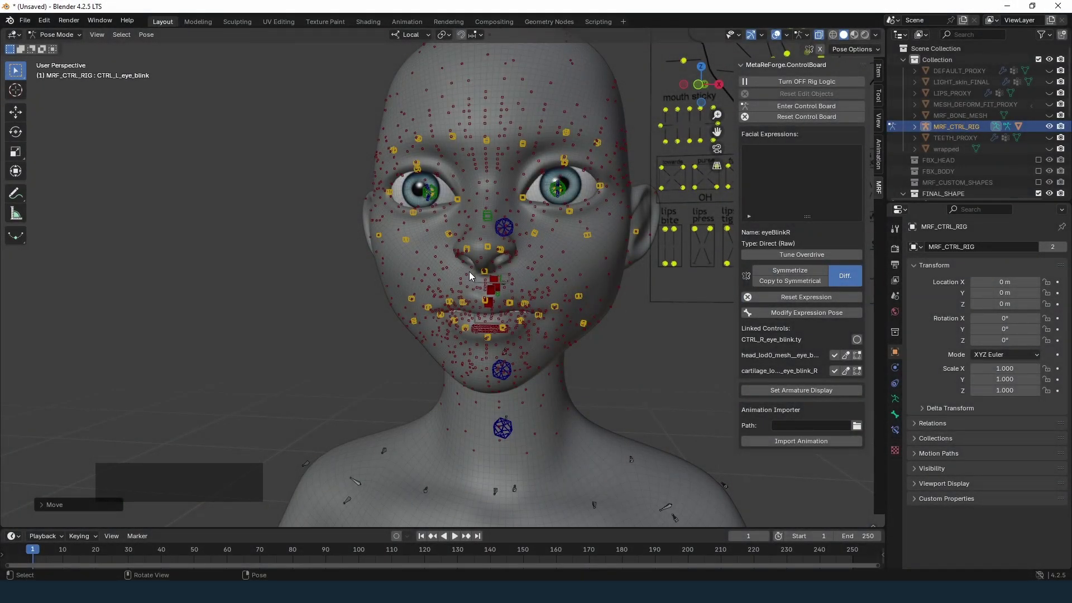
click(784, 65)
click(56, 34)
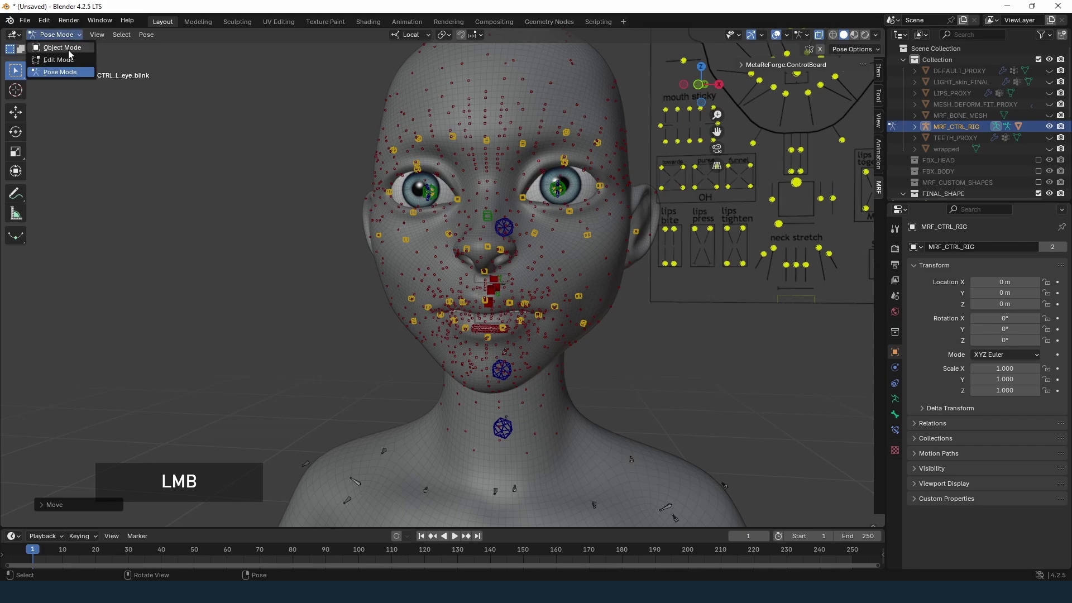
click(55, 53)
shift+middle_drag(353, 343, 384, 343)
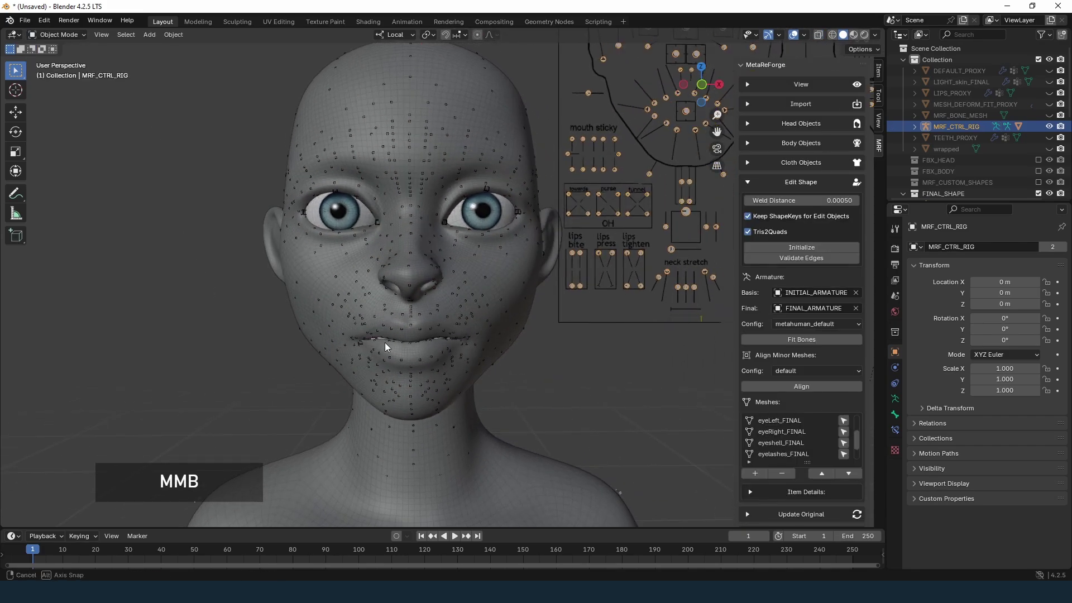
scroll(390, 335, down, 5)
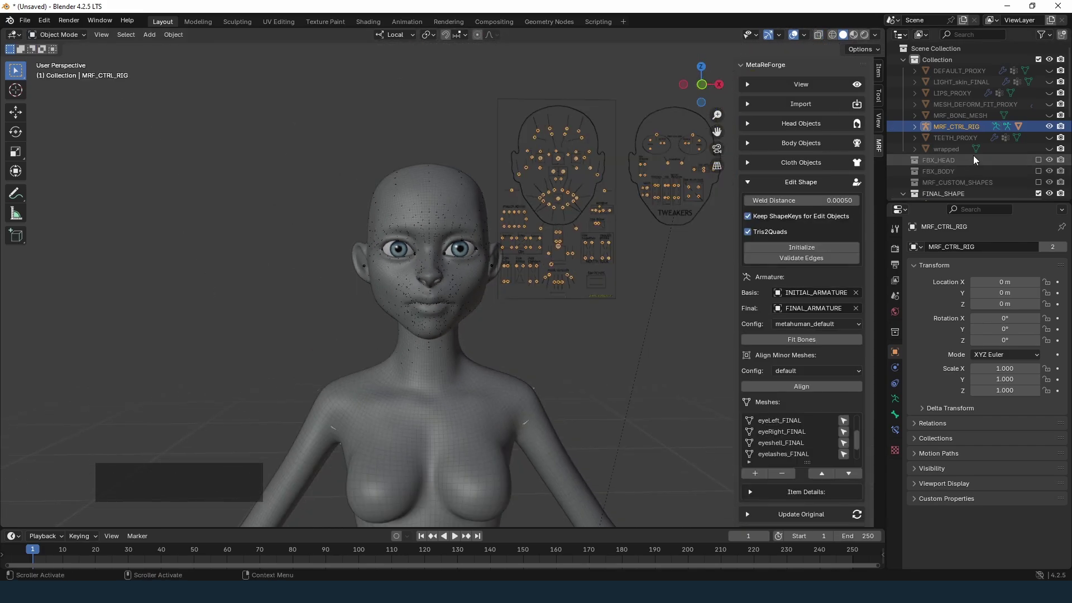
Unhide the hidden meshes of the FINAL_SHAPE collection, including eyelashes, eyeshell, saliva and cartilage
scroll(981, 146, down, 5)
drag(1049, 114, 1048, 172)
scroll(1039, 179, down, 1)
scroll(1039, 179, down, 1)
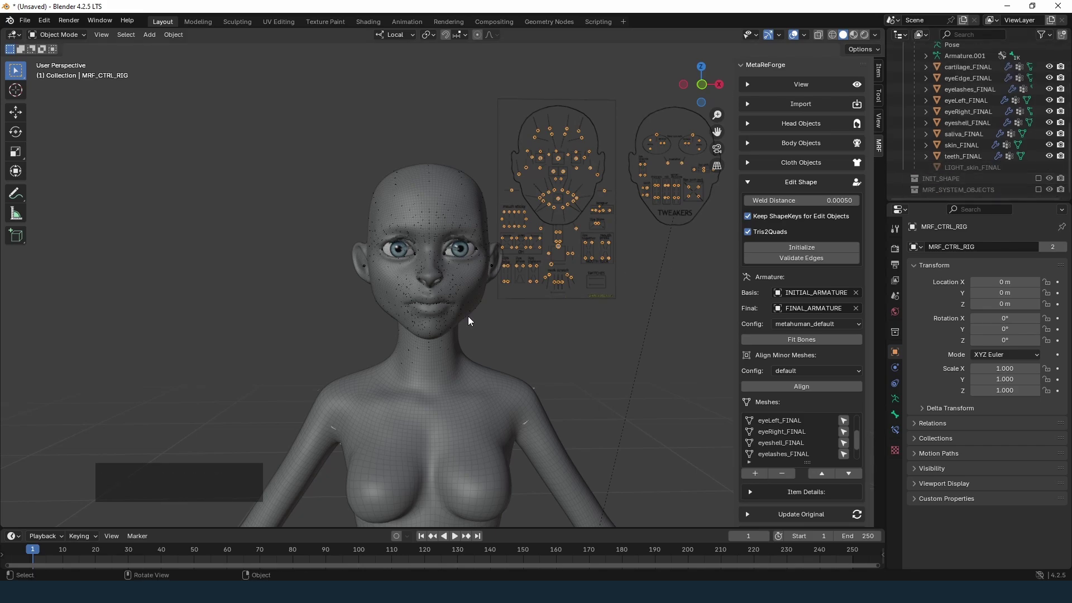
Align the minor meshes to the reshaped head with the default configuration
scroll(407, 336, up, 3)
shift+middle_drag(407, 336, 349, 302)
shift+middle_drag(349, 302, 412, 286)
middle_drag(412, 286, 380, 282)
scroll(383, 282, up, 3)
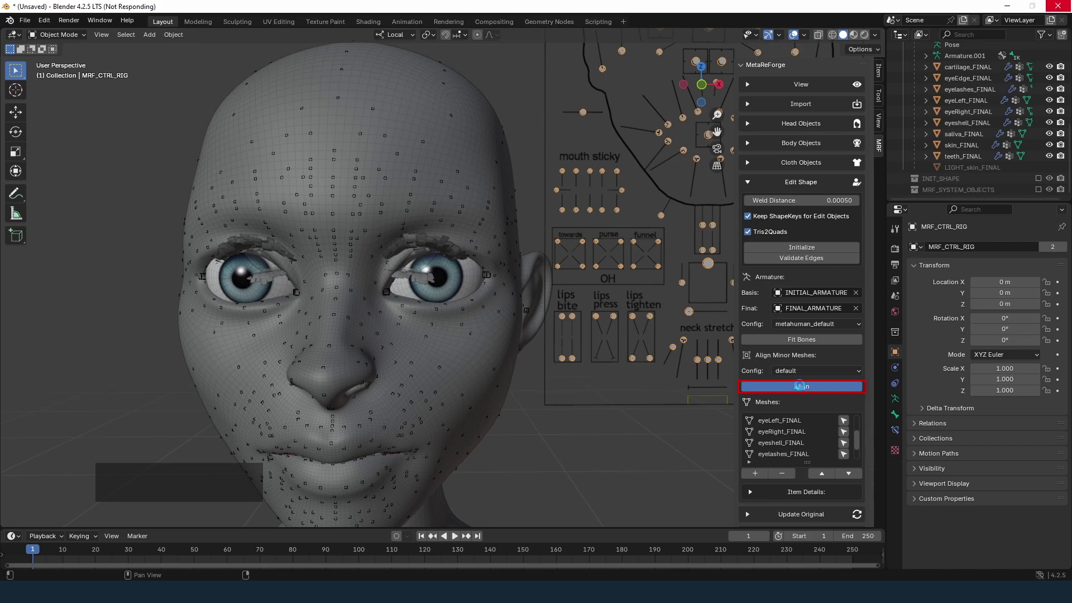
scroll(434, 363, up, 5)
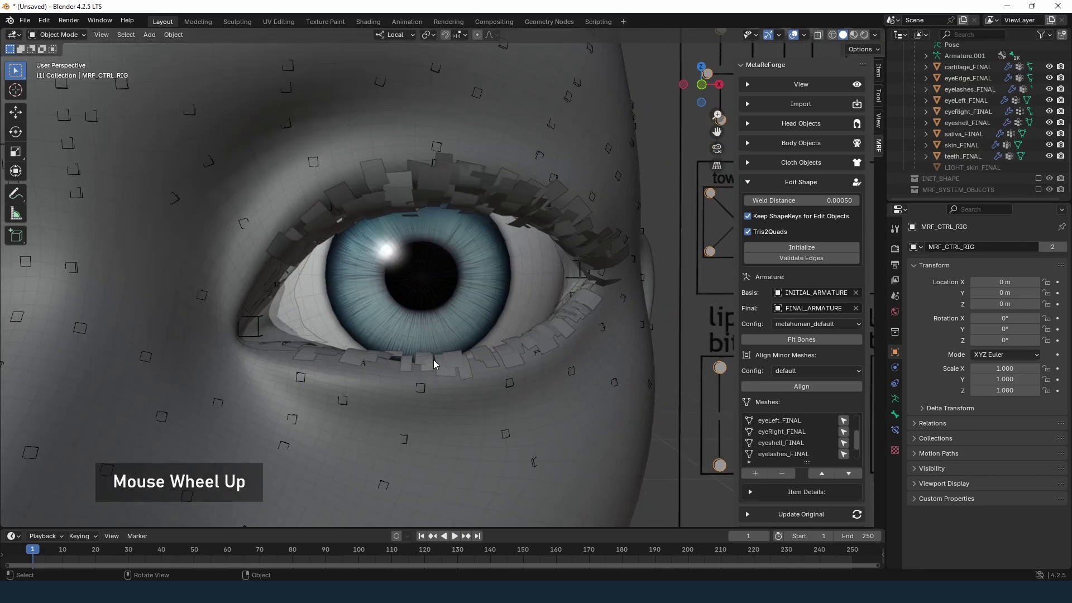
Select the eyeshell_FINAL mesh, check its fit against both eyeballs, and switch it to Sculpt Mode
click(292, 316)
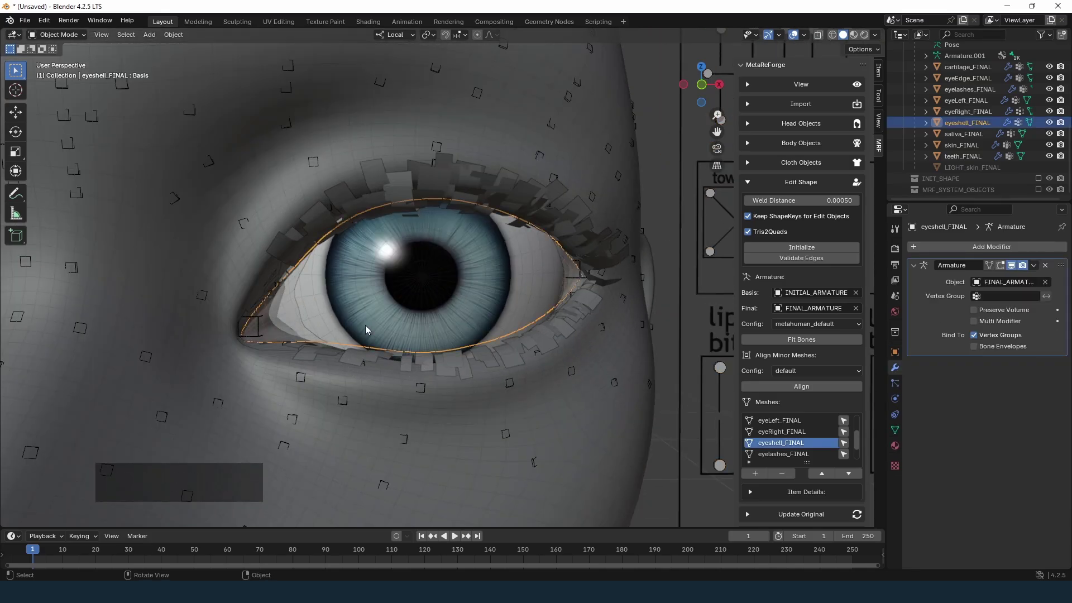
middle_drag(365, 325, 439, 280)
scroll(373, 349, up, 3)
key(KP_Decimal)
scroll(465, 276, up, 3)
middle_drag(597, 268, 547, 321)
scroll(558, 280, up, 2)
scroll(548, 324, down, 2)
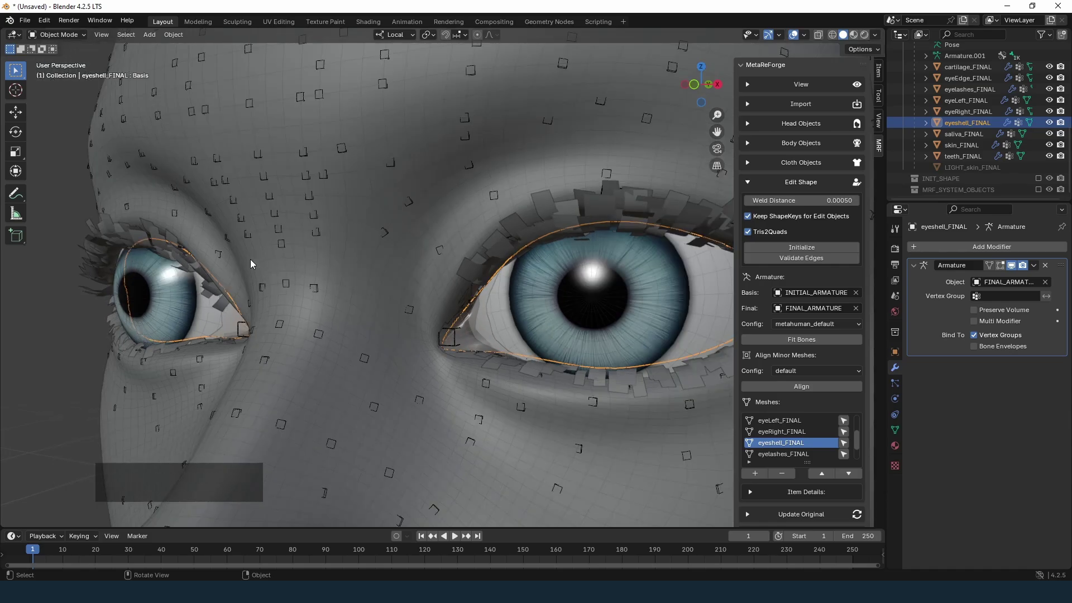
click(58, 34)
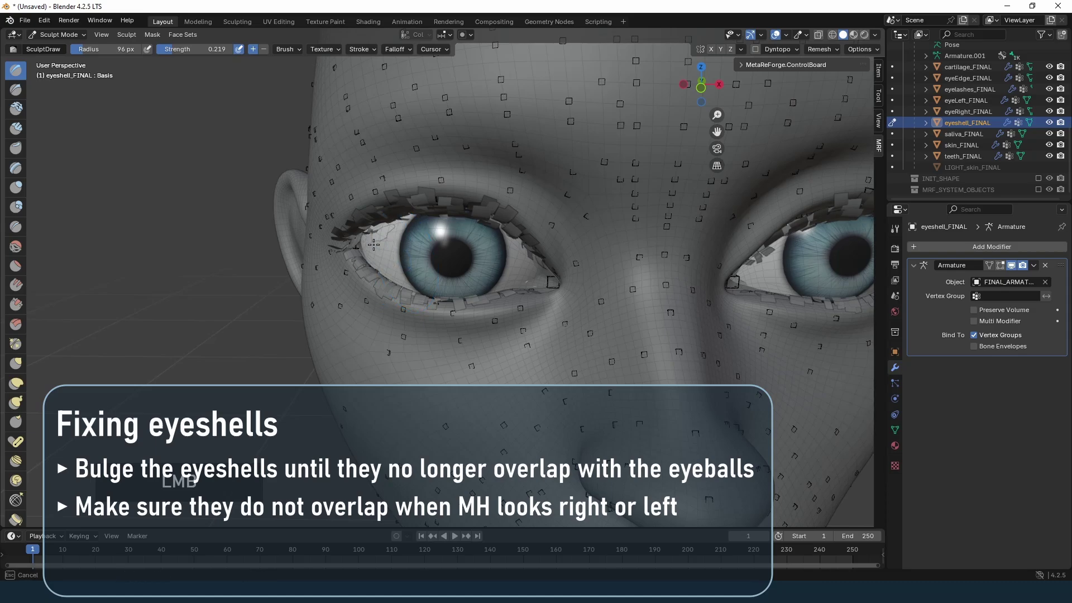
Bulge the eyeshell outward over the eyeballs with the Draw brush and return to Object Mode
middle_drag(496, 267, 530, 274)
scroll(531, 274, down, 8)
click(59, 35)
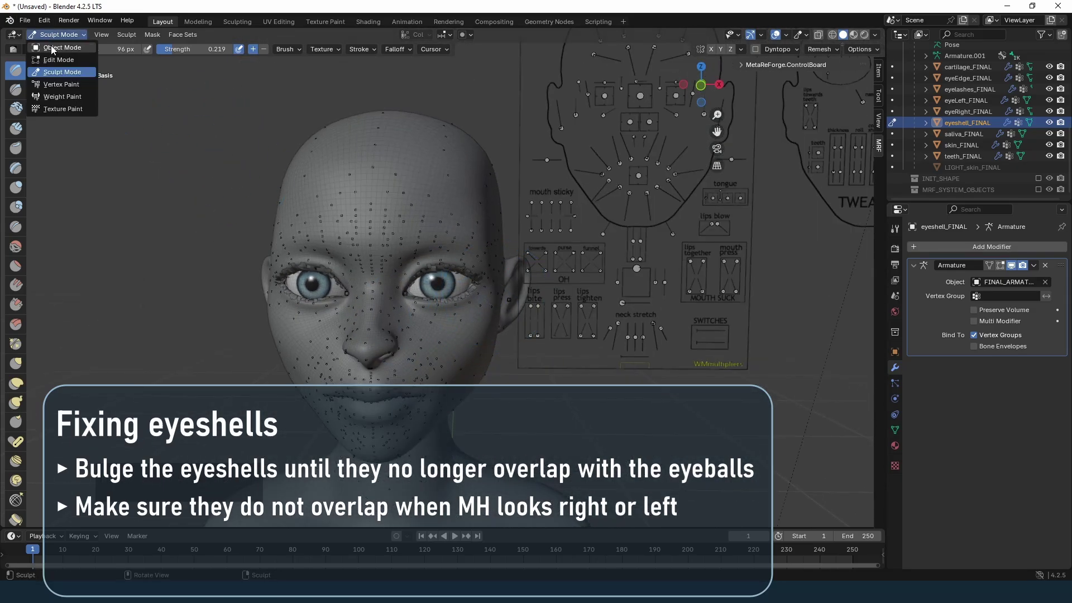
click(56, 45)
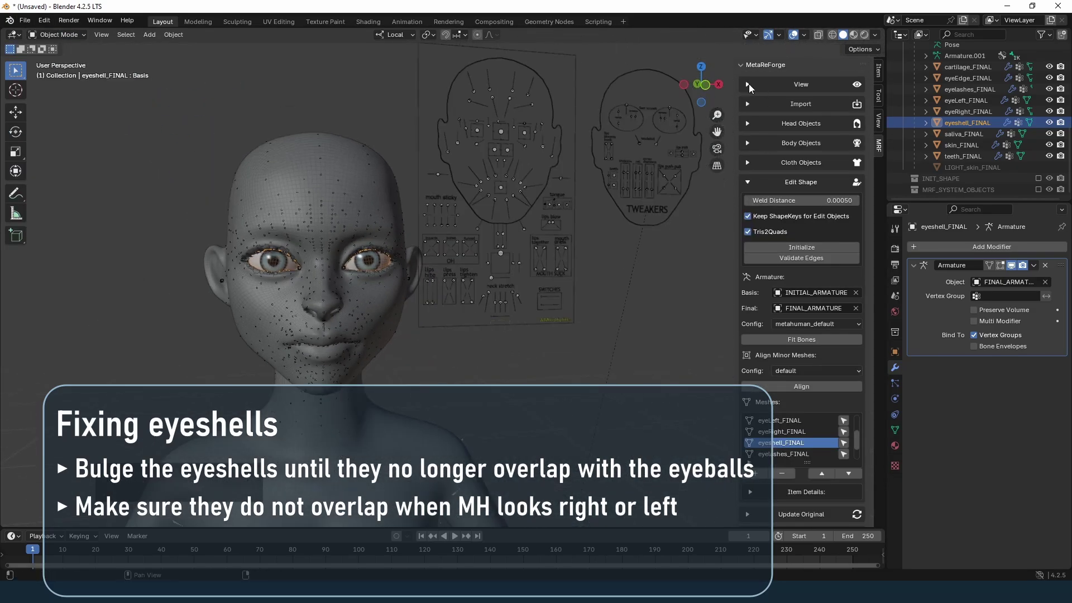
Enter the control board and move the CTRL_C_eye control to turn the gaze fully to the character's left
click(749, 65)
click(754, 82)
click(802, 120)
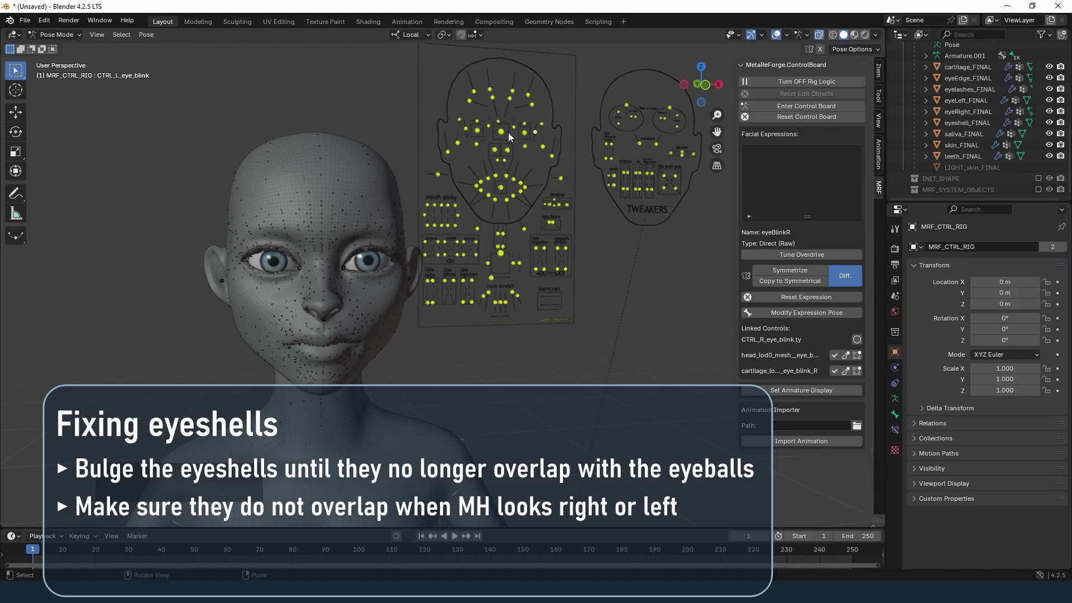
drag(504, 131, 474, 134)
click(474, 134)
scroll(286, 226, up, 7)
shift+middle_drag(216, 262, 367, 241)
scroll(367, 241, down, 4)
key(g)
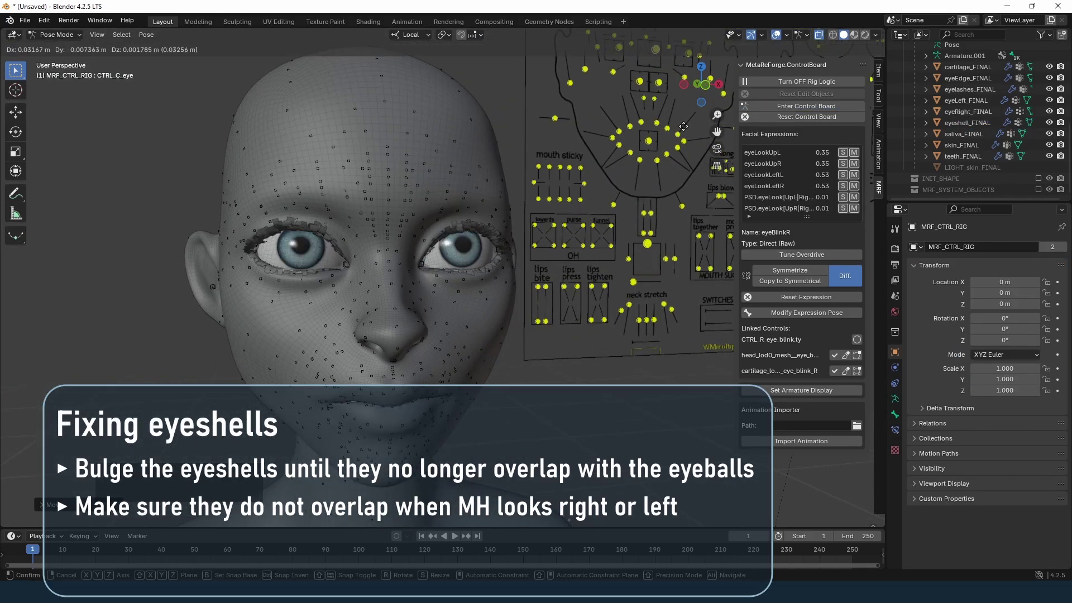
click(686, 128)
Reselect eyeshell_FINAL in Sculpt Mode and bulge it wherever the left-looking eyeballs overlap it
key(ctrl+Tab)
click(290, 246)
click(56, 35)
click(55, 69)
shift+middle_drag(167, 226, 198, 227)
scroll(211, 228, up, 3)
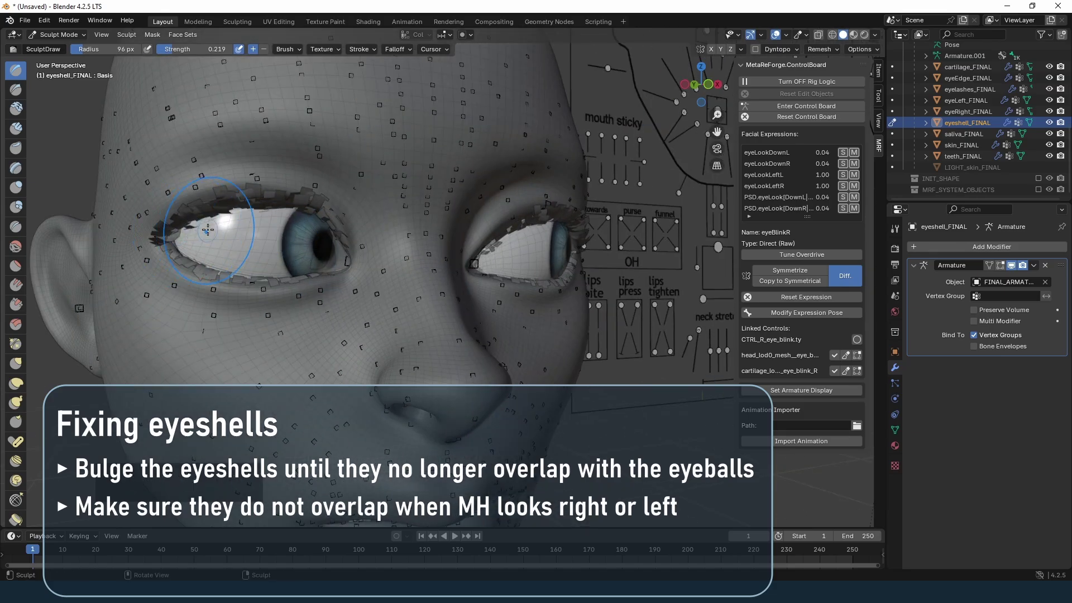
mouse_move(484, 267)
middle_down()
mouse_move(459, 269)
mouse_move(544, 252)
middle_up()
middle_drag(237, 251, 287, 251)
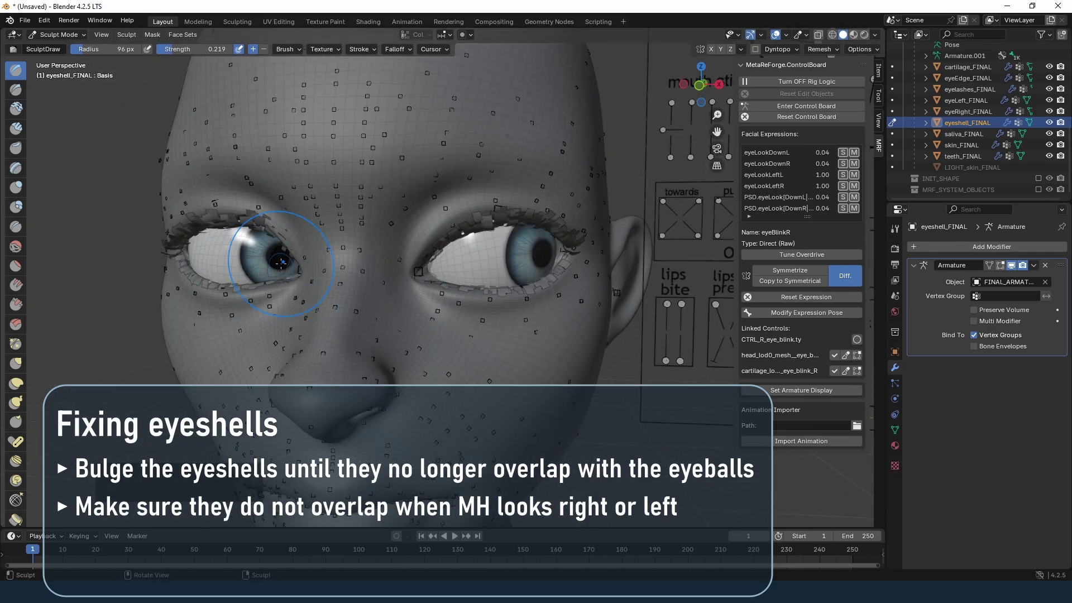
scroll(286, 251, down, 4)
shift+middle_drag(379, 234, 288, 276)
Enter the control board and move the CTRL_C_eye control to turn the gaze fully to the character's right
click(776, 105)
key(g)
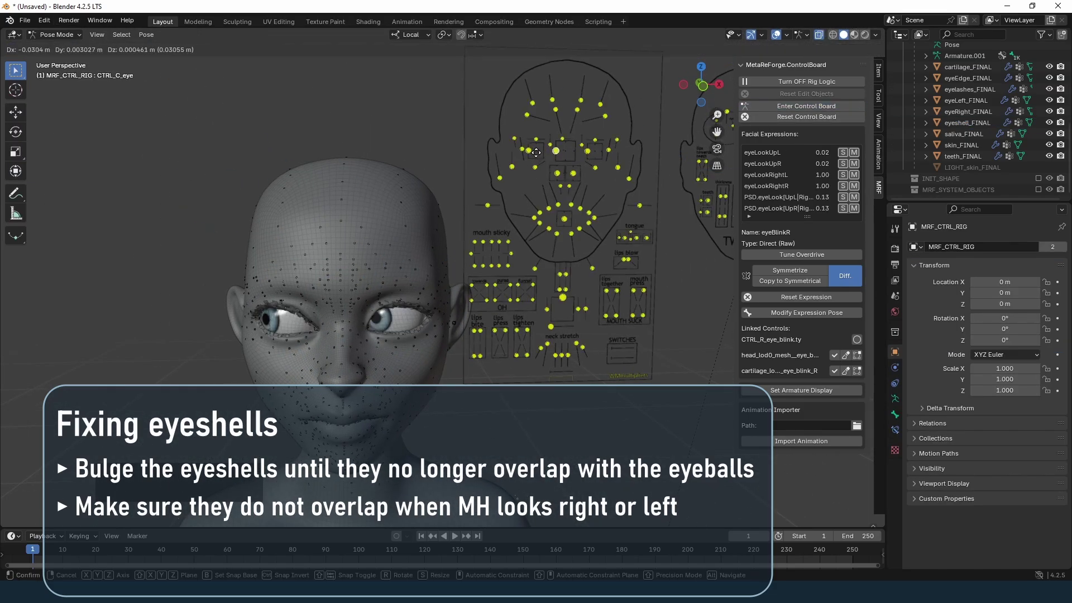
click(552, 153)
Leave the control rig, select the eyeshell_FINAL mesh, and switch it back to Sculpt Mode
click(56, 35)
click(56, 48)
click(281, 322)
click(56, 35)
click(56, 71)
Bulge the eyeshell over the right-looking eyeballs with the Draw brush and return to Object Mode
middle_drag(145, 313, 194, 317)
shift+middle_drag(259, 312, 195, 317)
scroll(195, 317, up, 4)
drag(195, 317, 188, 326)
middle_drag(505, 323, 464, 325)
scroll(463, 325, down, 3)
click(56, 34)
click(55, 48)
shift+middle_drag(446, 235, 486, 242)
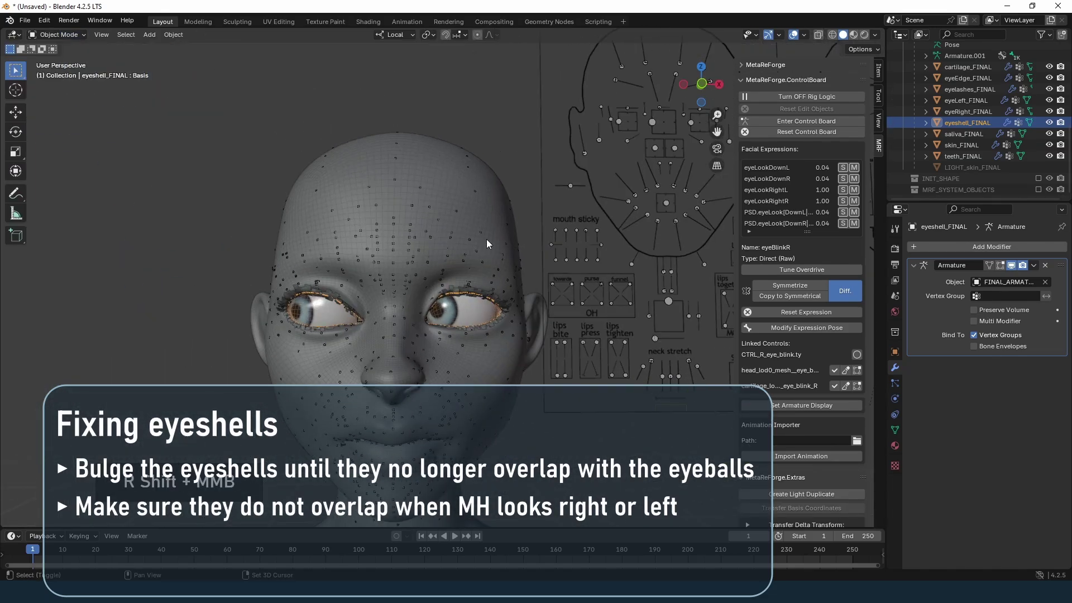
Enter the control board and move the CTRL_C_eye control until the character looks fully downward
scroll(486, 241, down, 1)
click(802, 127)
key(g)
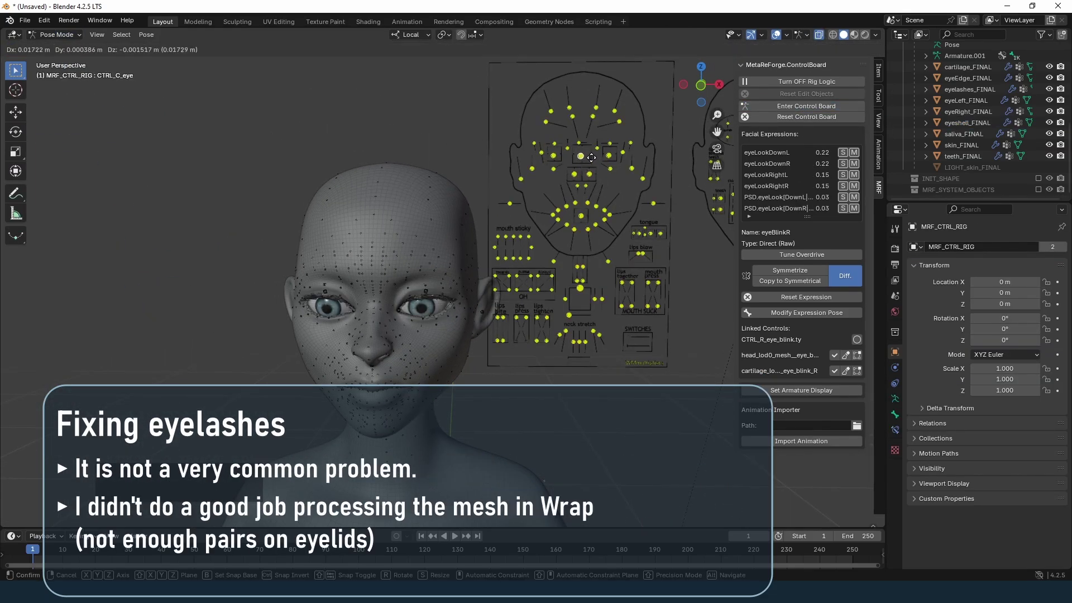
click(593, 166)
Leave the control rig, select the eyelashes_FINAL mesh, and switch it to Sculpt Mode
shift+middle_drag(345, 327, 415, 238)
scroll(416, 239, up, 5)
mouse_move(322, 143)
shift+middle_down()
mouse_move(380, 267)
mouse_move(382, 218)
mouse_move(369, 254)
shift+middle_up()
click(55, 35)
click(58, 48)
click(380, 276)
click(56, 34)
click(53, 72)
Pull the lashes into line with the lowered upper eyelid using the Elastic Deform brush, and return to Object Mode
drag(374, 251, 379, 222)
mouse_move(384, 234)
middle_down()
mouse_move(407, 252)
mouse_move(431, 234)
middle_up()
drag(393, 240, 373, 208)
mouse_move(385, 221)
middle_down()
mouse_move(352, 239)
mouse_move(316, 240)
middle_up()
middle_drag(533, 245, 551, 220)
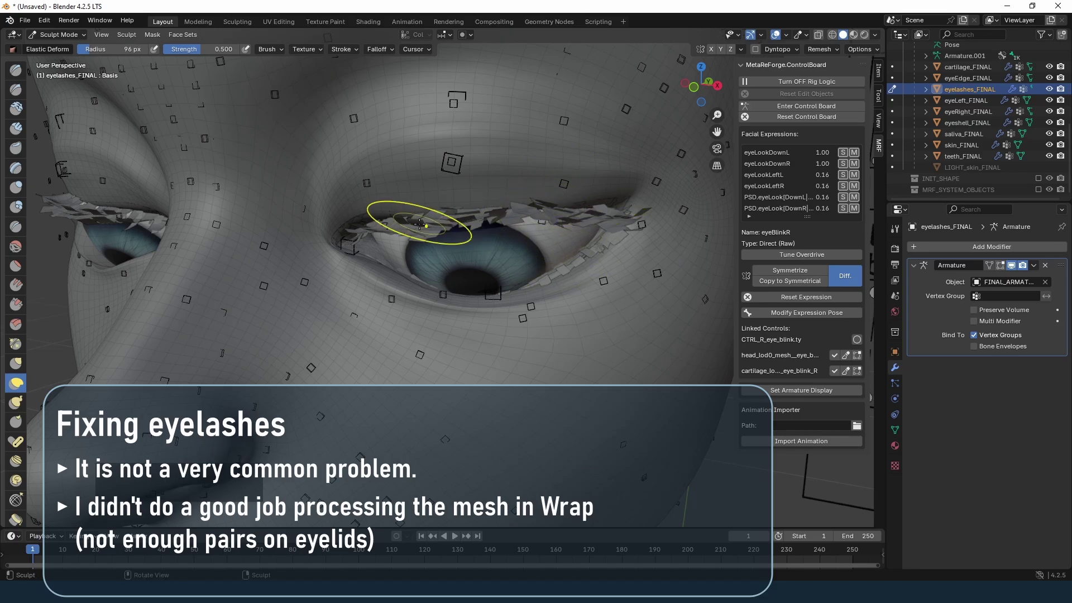
scroll(421, 241, down, 3)
middle_drag(421, 243, 443, 250)
click(55, 35)
click(53, 49)
scroll(442, 250, down, 2)
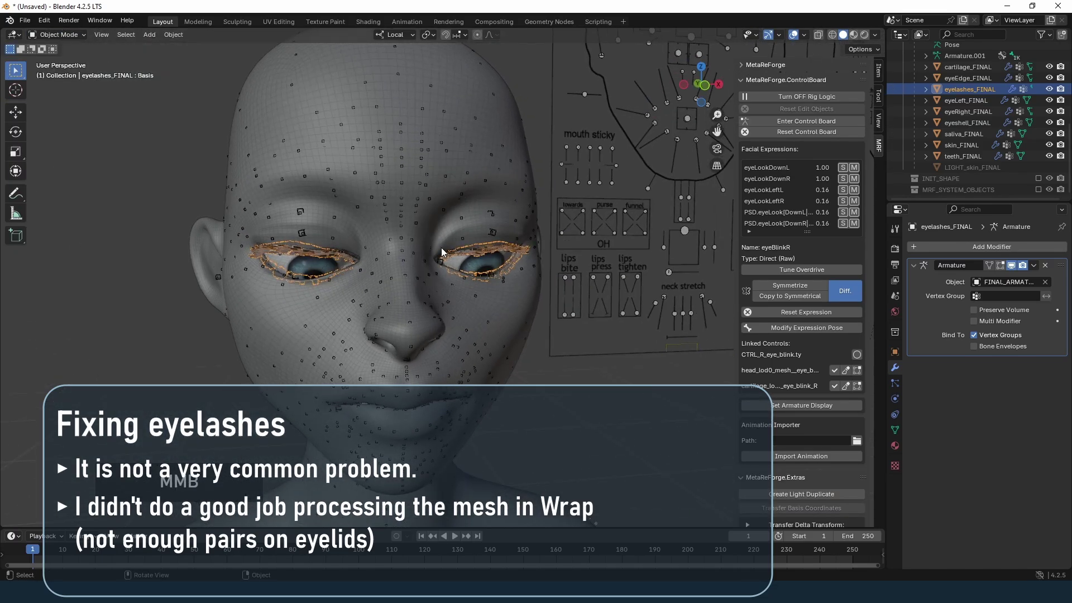
Enter the control board, move CTRL_C_eye back so the gaze points forward, and return to Object Mode
click(792, 124)
scroll(542, 147, down, 3)
mouse_move(587, 129)
mouse_down()
mouse_move(593, 120)
mouse_move(583, 122)
mouse_up()
middle_drag(583, 122, 339, 301)
click(743, 66)
click(56, 34)
click(53, 49)
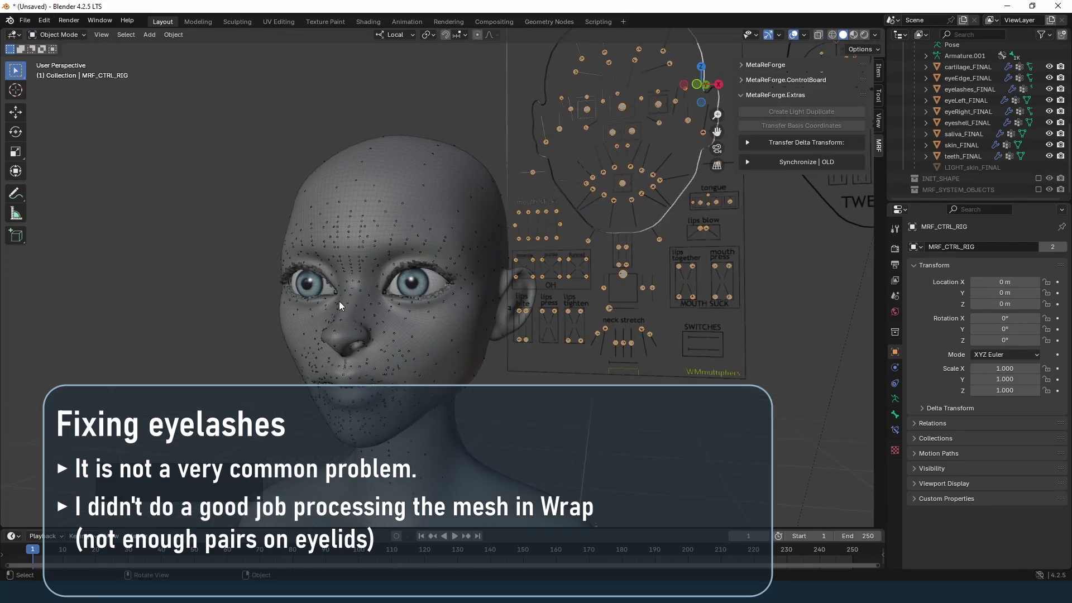
Display the original LOD0 meshes with their armature in place of the edit objects
click(741, 92)
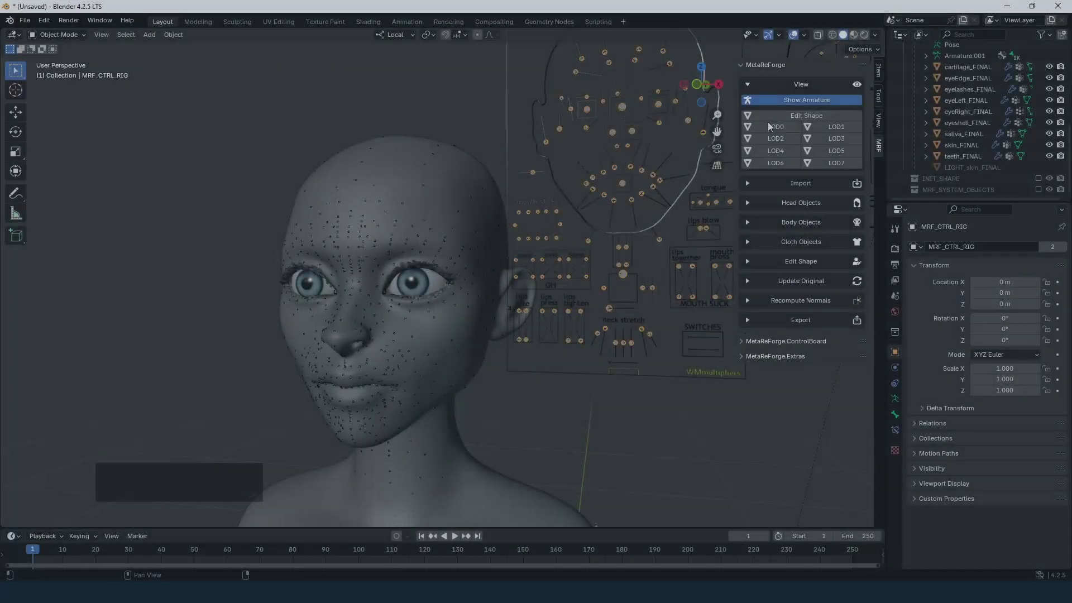
click(782, 100)
middle_drag(349, 361, 471, 283)
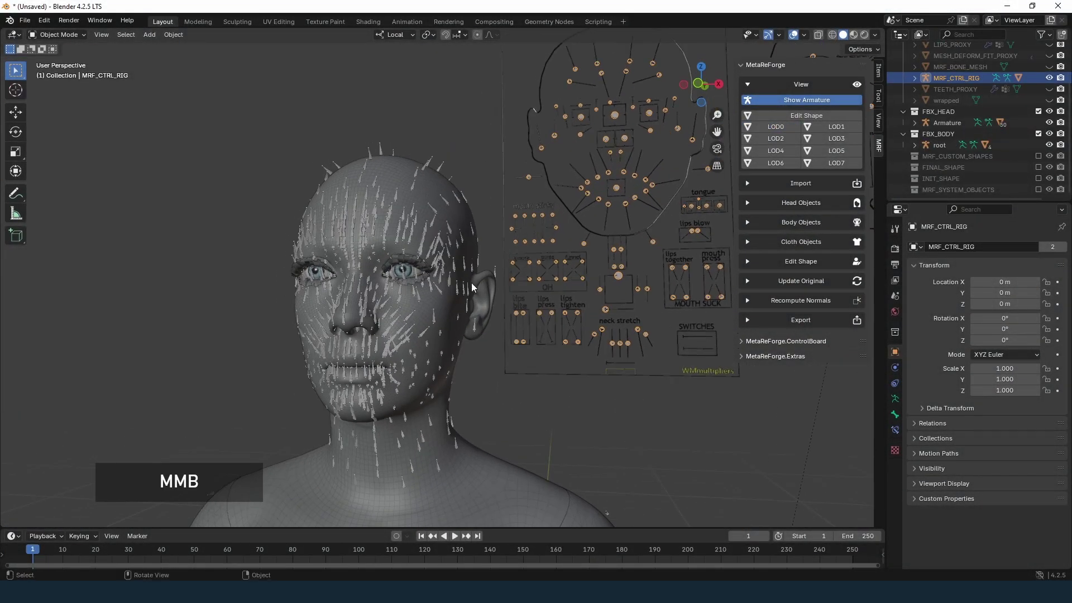
click(768, 133)
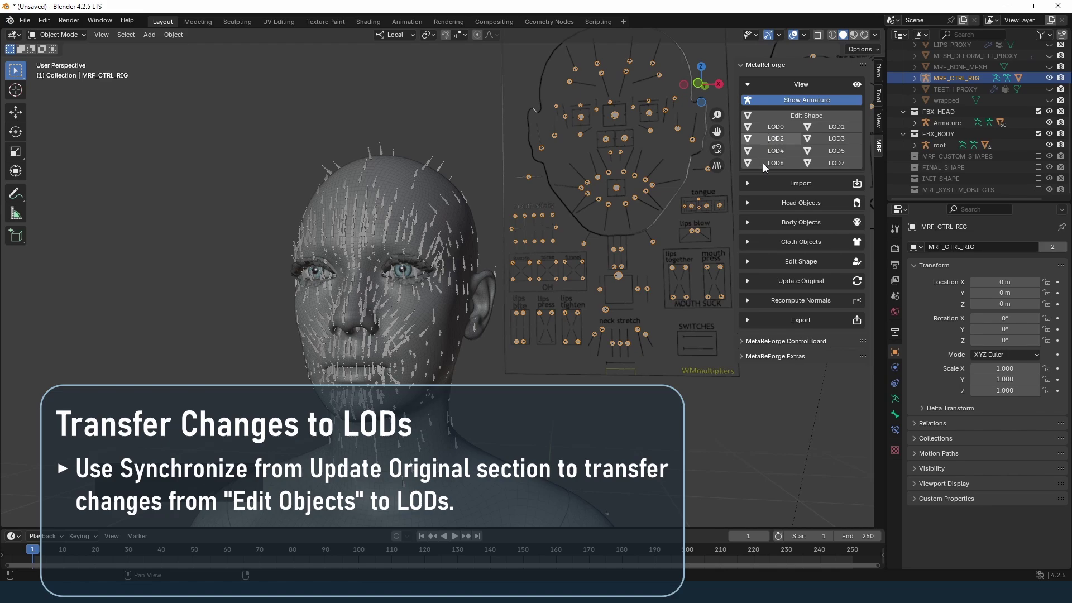
Synchronize the edited shape to the original head, body and clothes LODs
click(795, 280)
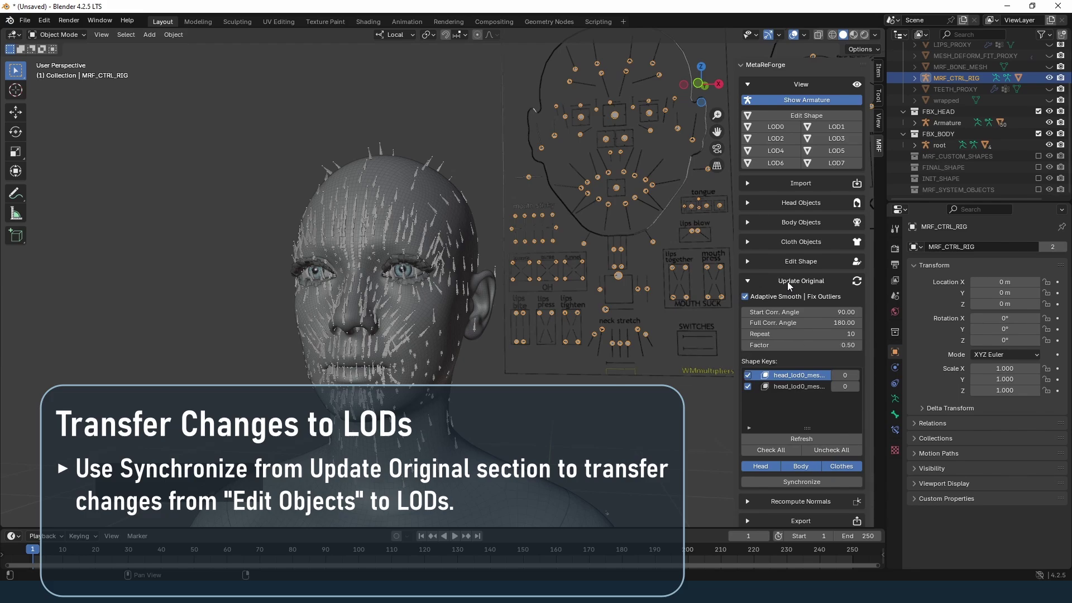
scroll(785, 420, down, 2)
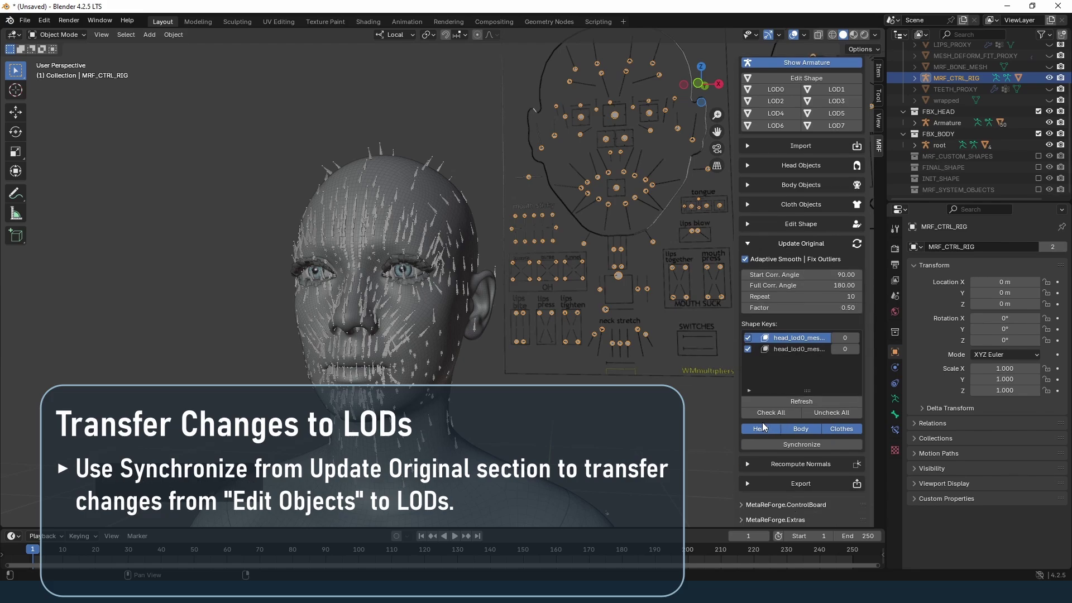
click(798, 444)
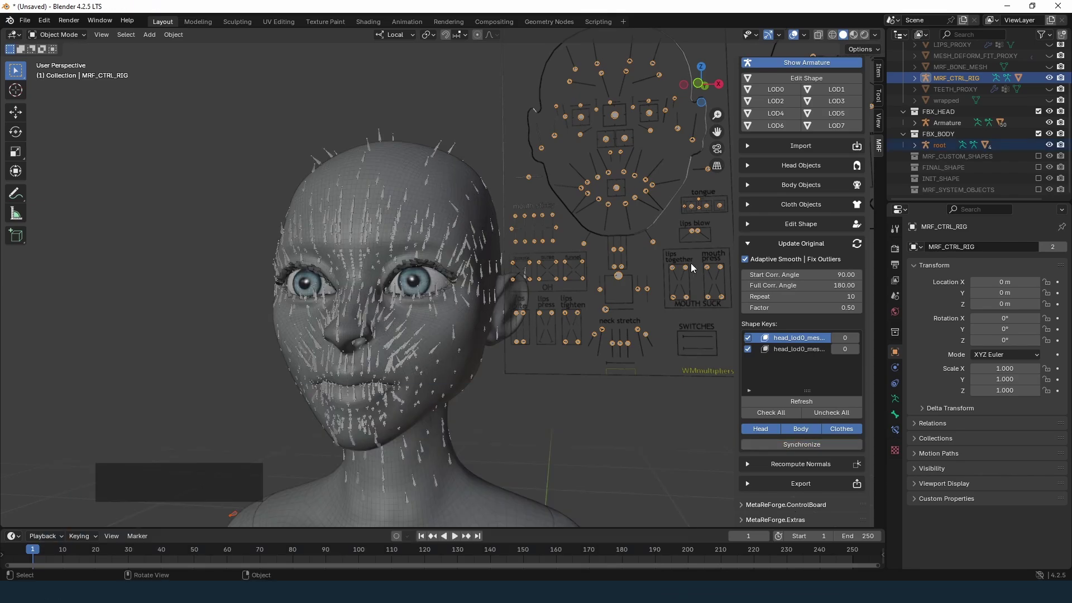
Examine the reshaped LOD0 head, hide the armature, and check the higher LODs before returning to LOD0
shift+middle_drag(352, 397, 389, 337)
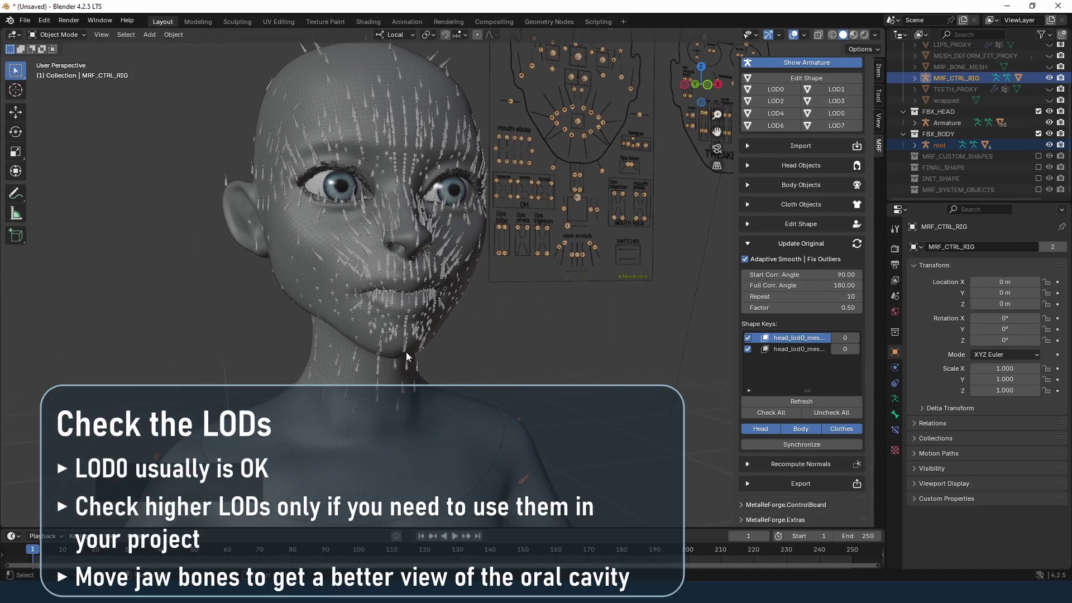
middle_drag(406, 352, 499, 357)
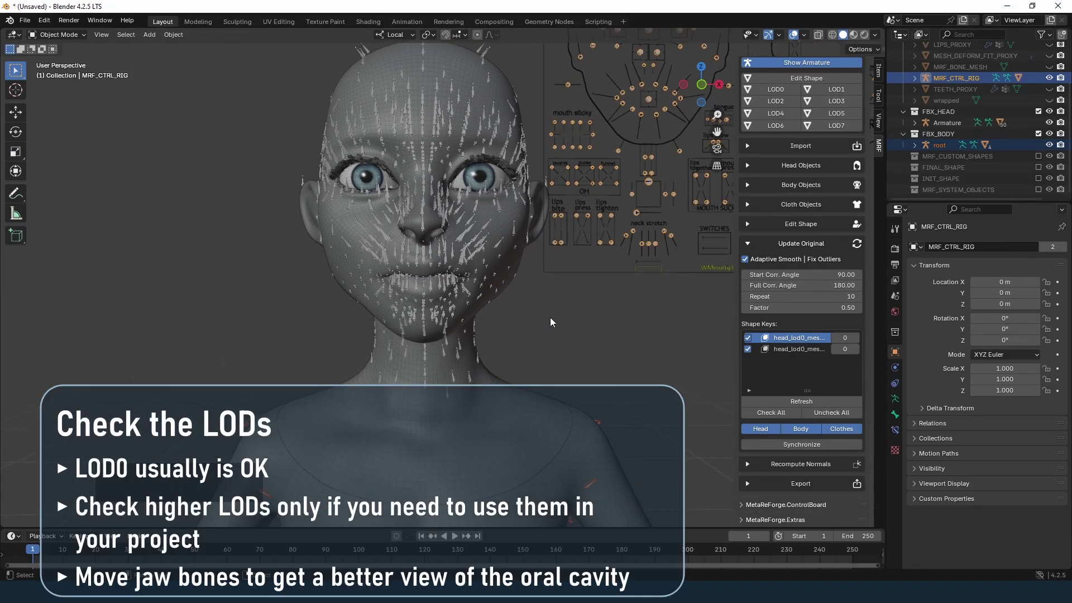
middle_drag(550, 317, 560, 325)
middle_drag(470, 251, 481, 259)
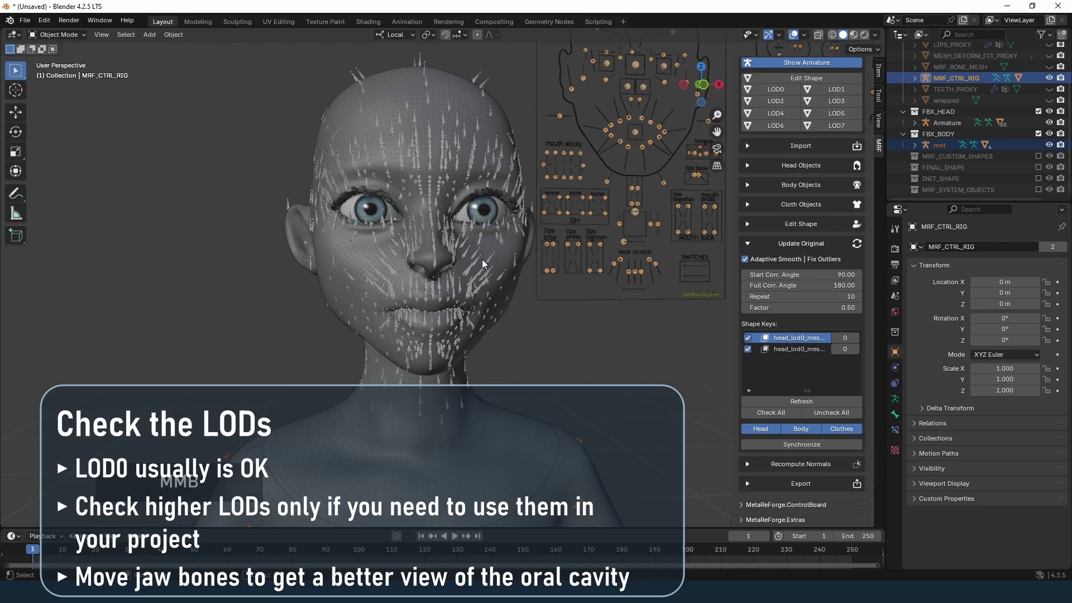
click(792, 65)
click(824, 89)
click(826, 101)
click(828, 115)
click(828, 125)
click(777, 127)
click(775, 114)
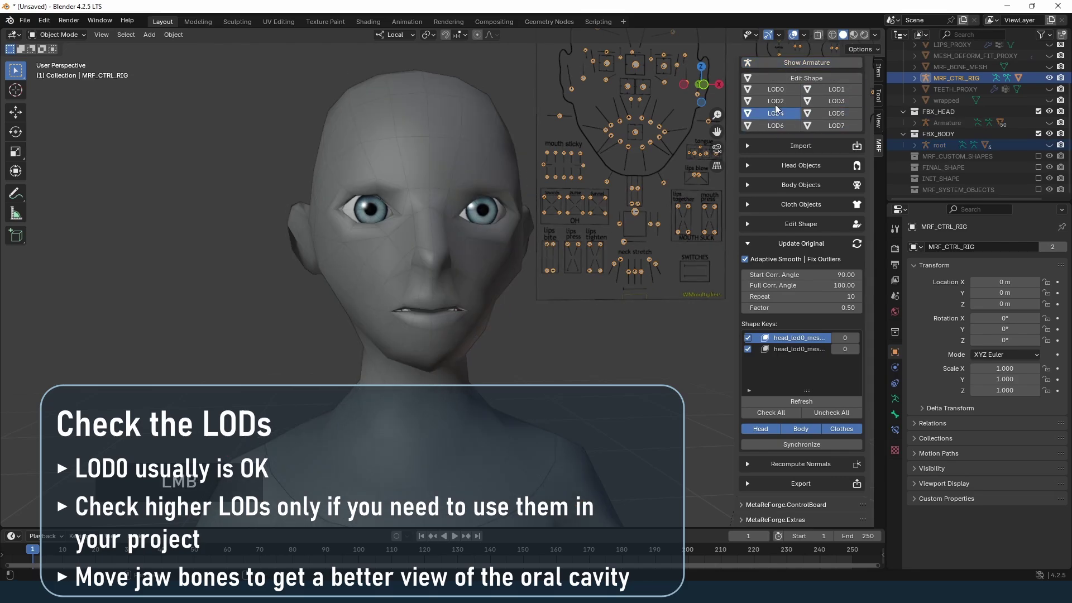
click(775, 102)
click(766, 91)
Show the armature, select the head Armature, and switch it to Pose Mode with X-ray enabled
shift+middle_drag(439, 317, 463, 285)
click(792, 63)
middle_drag(315, 282, 338, 283)
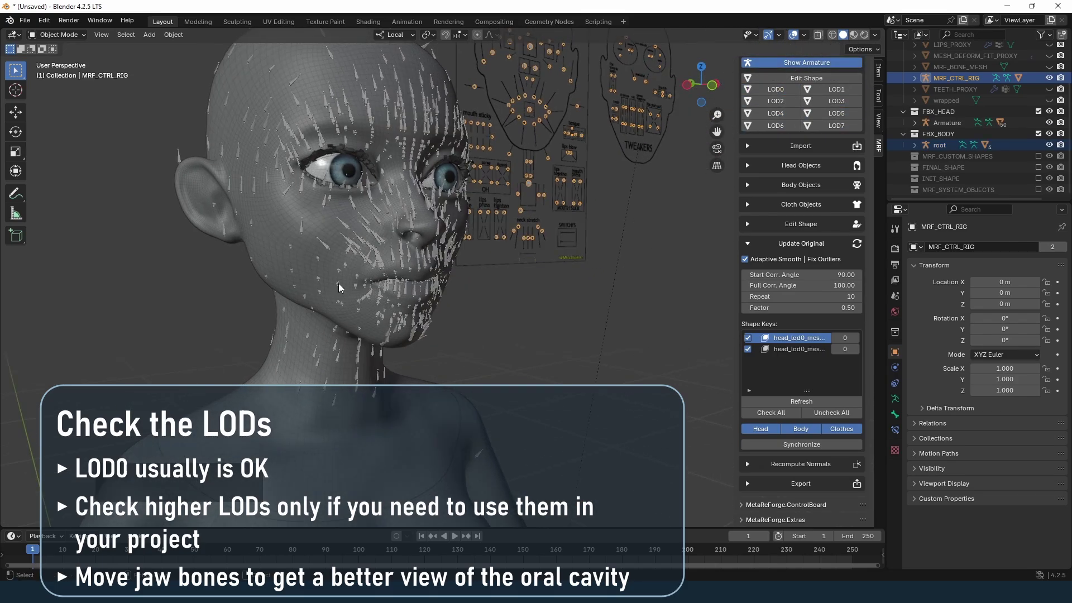
click(335, 296)
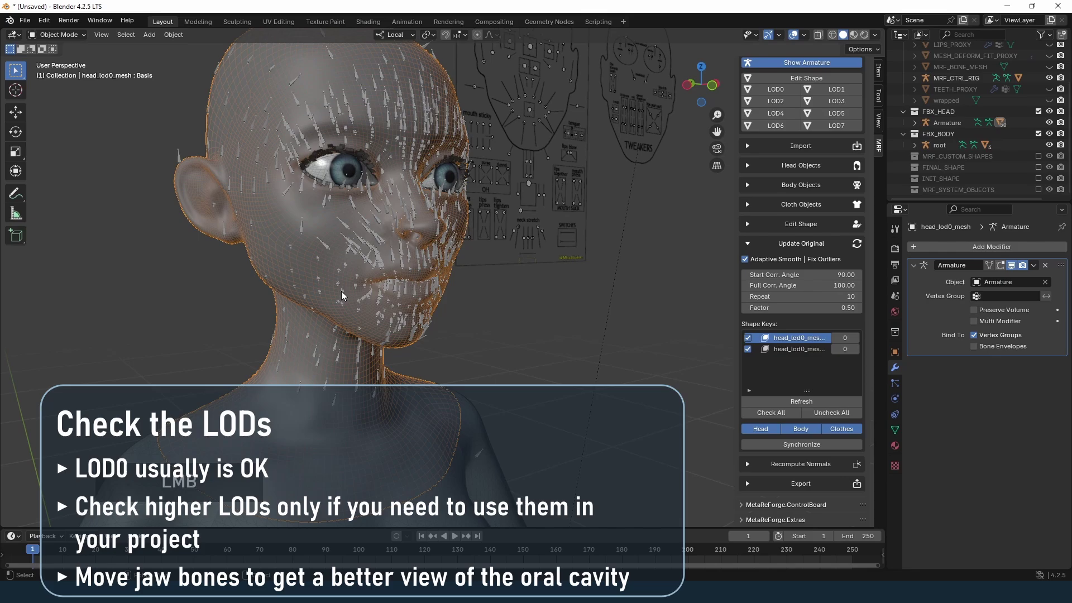
click(341, 293)
key(Tab)
middle_drag(290, 278, 310, 277)
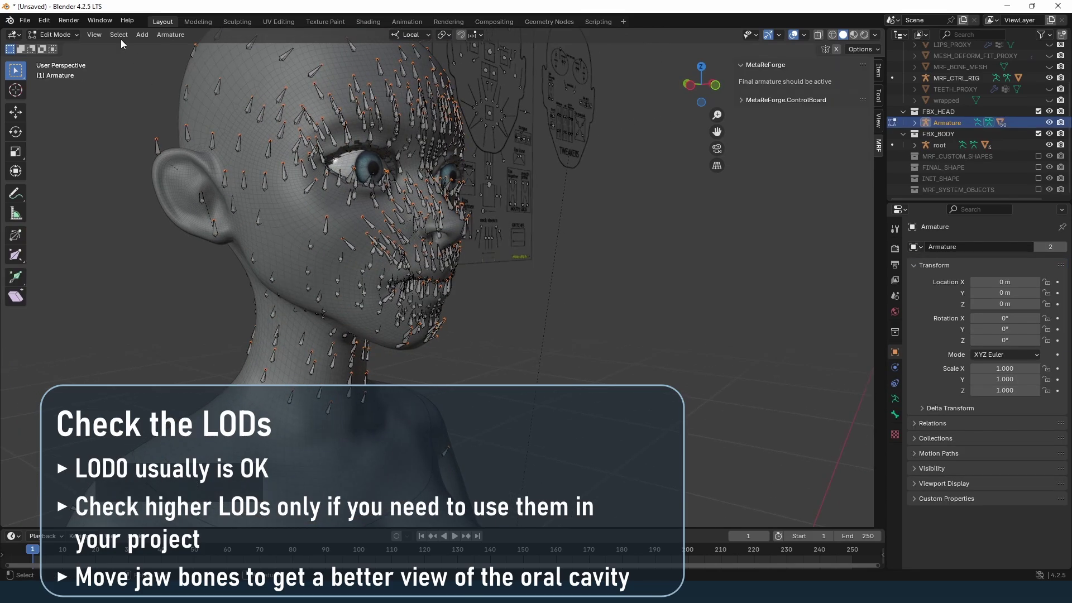
click(54, 35)
click(67, 75)
key(alt+z)
key(KP_Decimal)
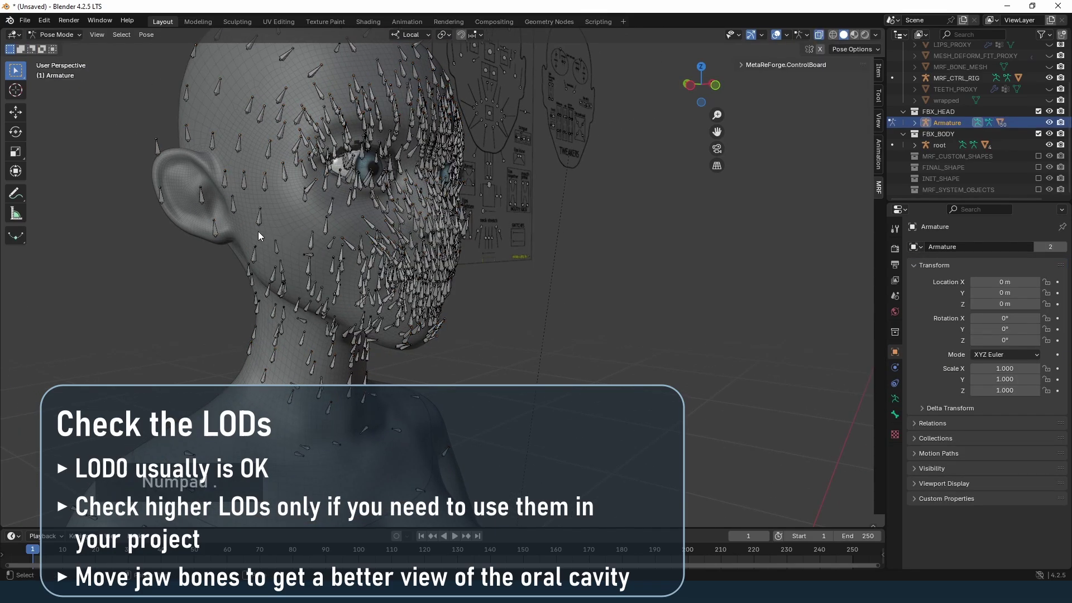
Select the jaw bone and move it along its local Y axis to open the mouth
middle_drag(258, 231, 227, 245)
scroll(227, 245, up, 4)
click(168, 202)
scroll(186, 230, down, 4)
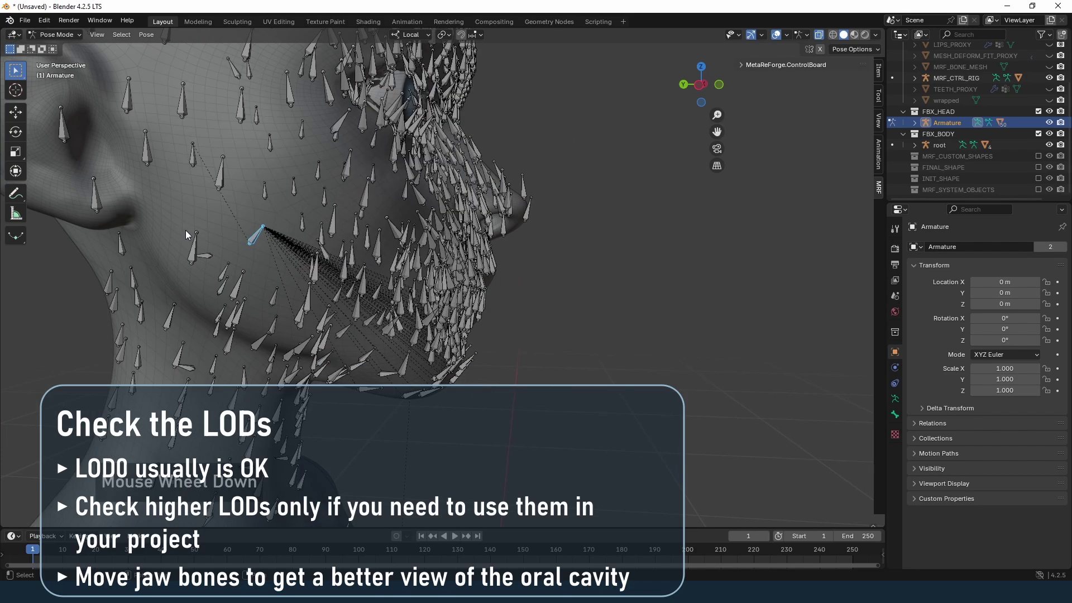
key(g)
key(z)
key(y)
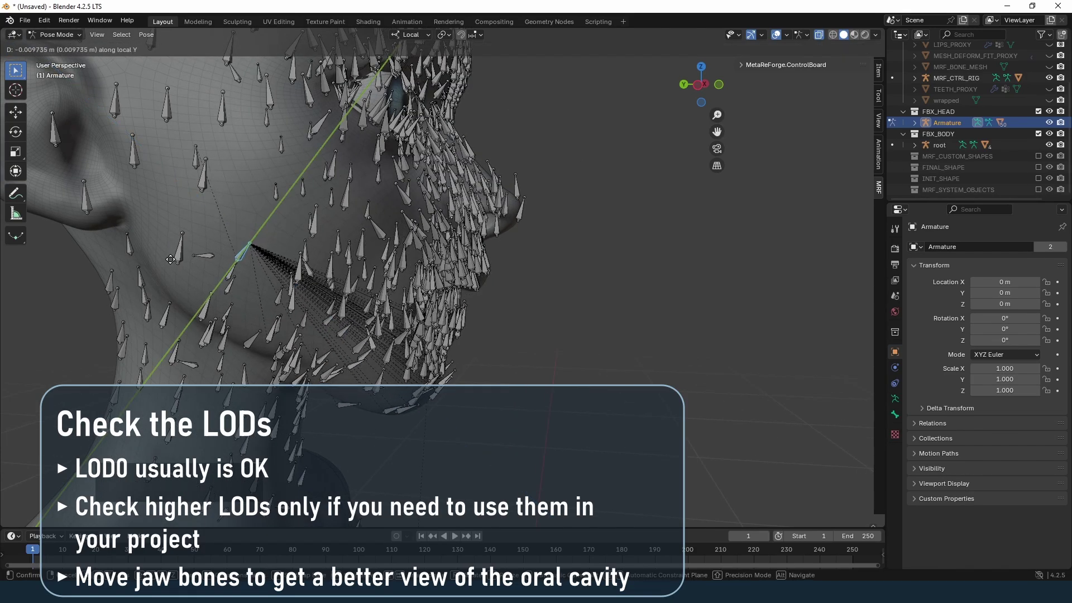
click(151, 270)
Return to Object Mode and hide the armature to expose the opened mouth
middle_drag(446, 257, 344, 265)
scroll(406, 266, down, 3)
scroll(345, 266, up, 5)
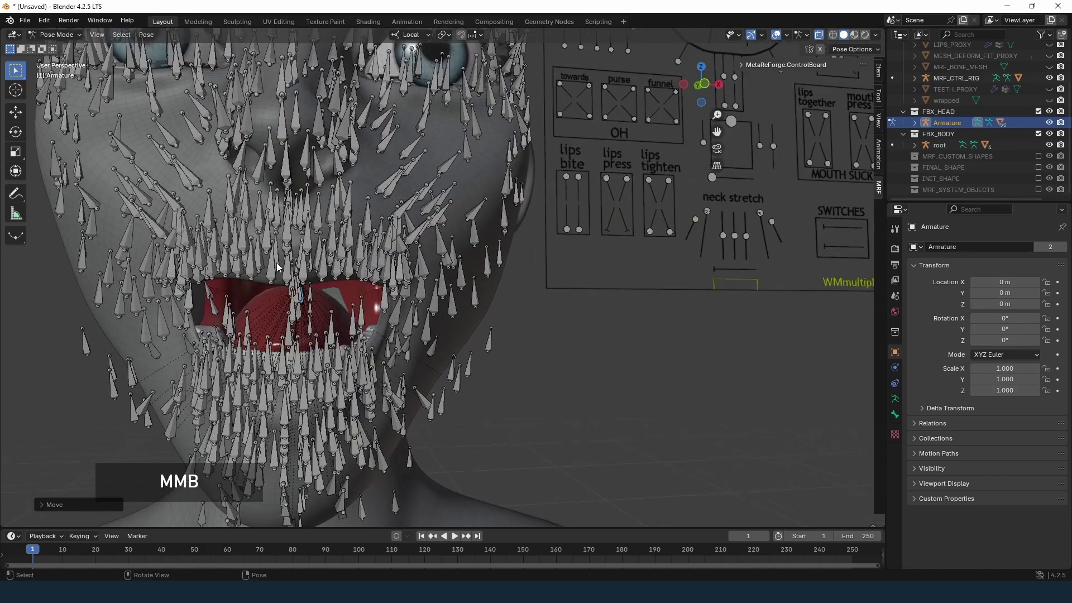
click(55, 35)
click(56, 47)
click(745, 100)
Examine the lips, teeth and oral cavity on LOD2 through LOD5 for transfer artifacts
middle_drag(447, 251, 282, 259)
click(775, 138)
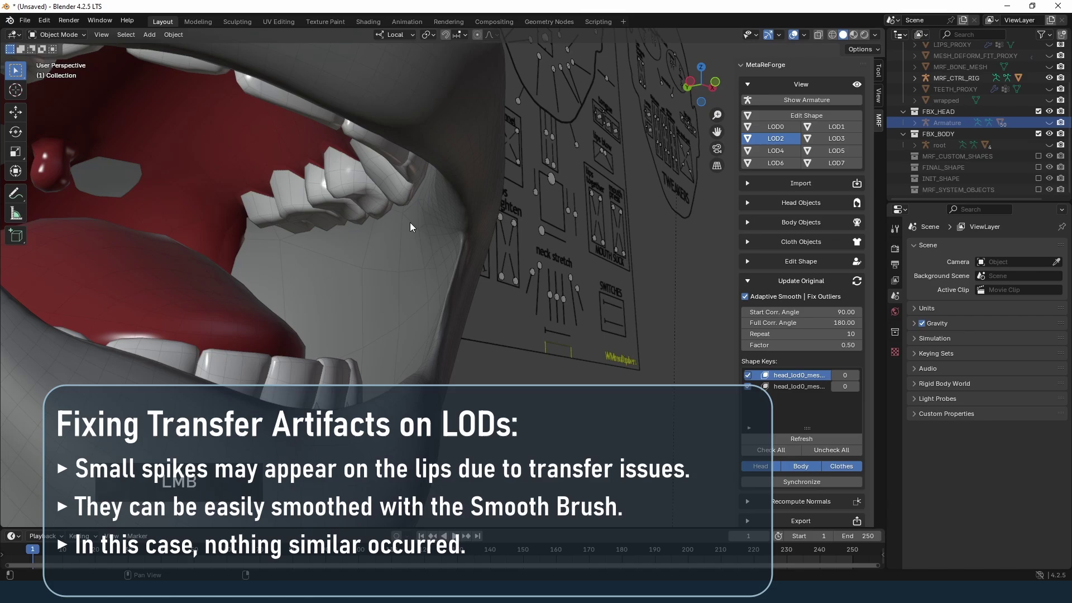
middle_drag(410, 223, 329, 302)
click(832, 139)
click(778, 150)
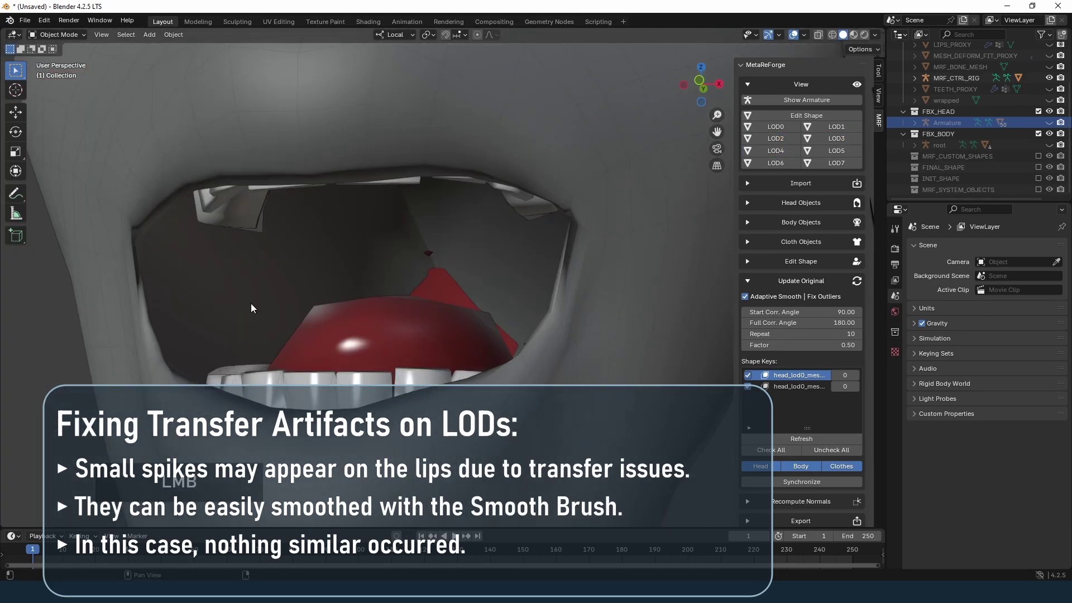
middle_drag(251, 306, 357, 279)
click(831, 151)
middle_drag(293, 332, 335, 346)
click(835, 150)
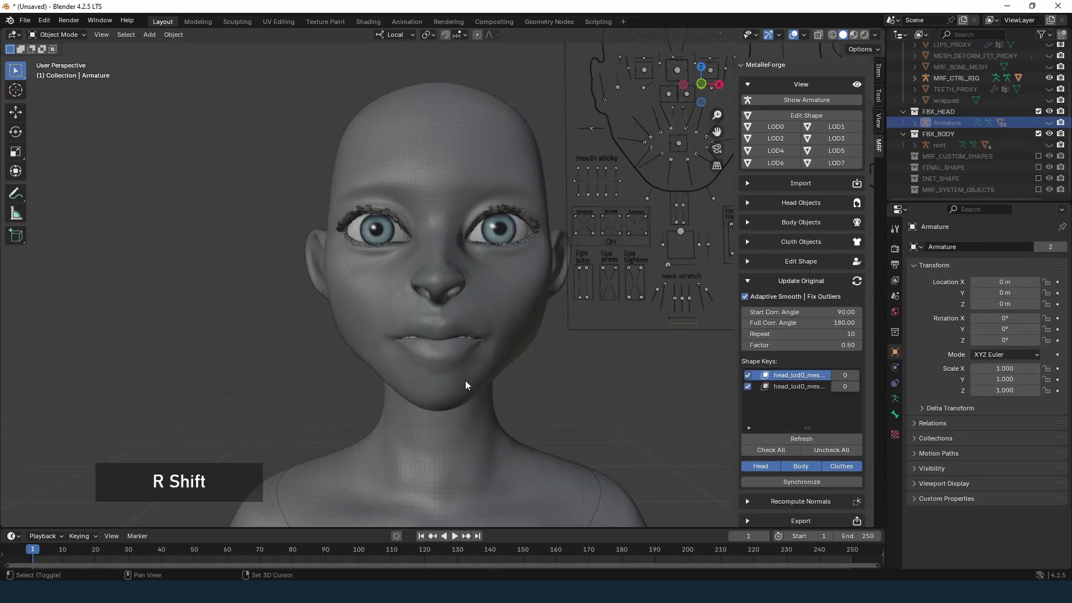
Turn off the wireframe overlay and the outline shading option for checking the neck seam
mouse_move(467, 383)
shift+middle_down()
mouse_move(434, 232)
mouse_move(437, 259)
shift+middle_up()
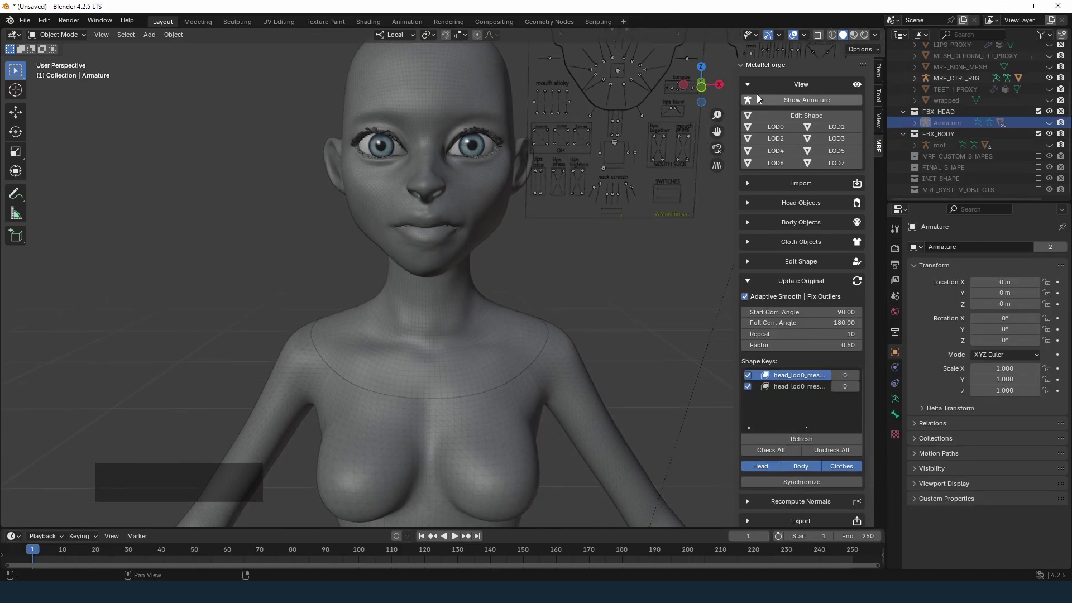
click(803, 35)
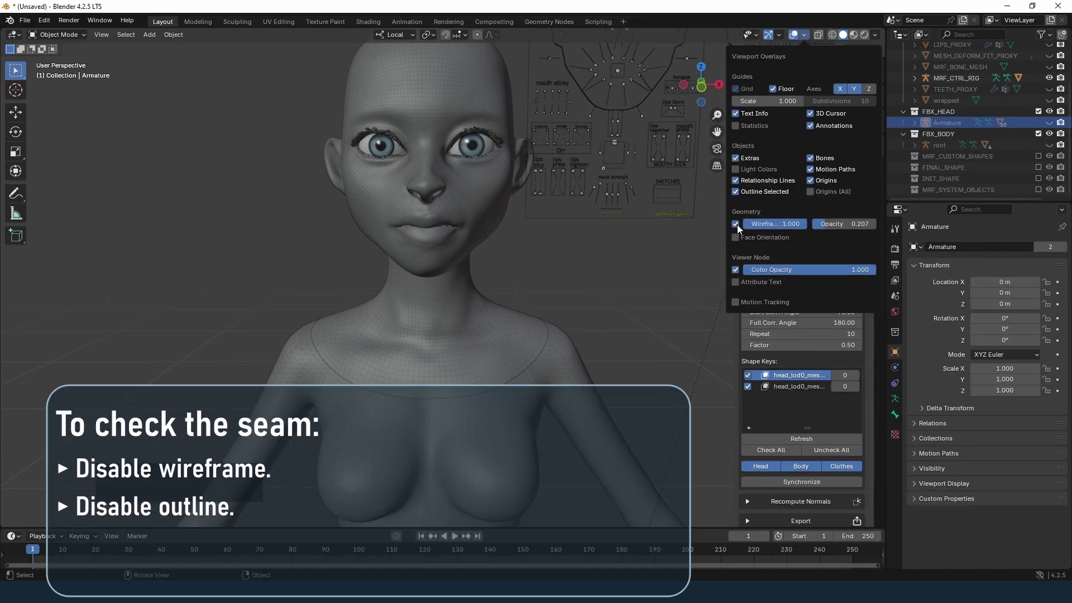
click(737, 224)
click(876, 36)
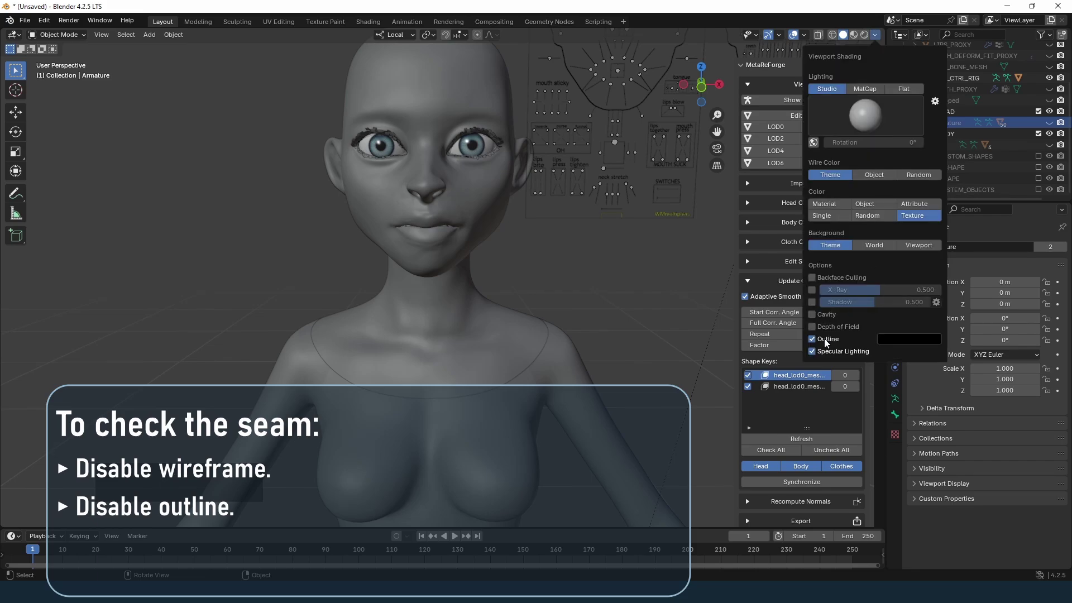
click(812, 338)
Check the seam around the back of the neck and re-compute the split normals with vertex alignment enabled
mouse_move(189, 358)
middle_down()
mouse_move(244, 373)
mouse_move(346, 334)
mouse_move(337, 306)
mouse_move(441, 313)
mouse_move(585, 298)
middle_up()
scroll(346, 334, up, 1)
scroll(356, 325, down, 3)
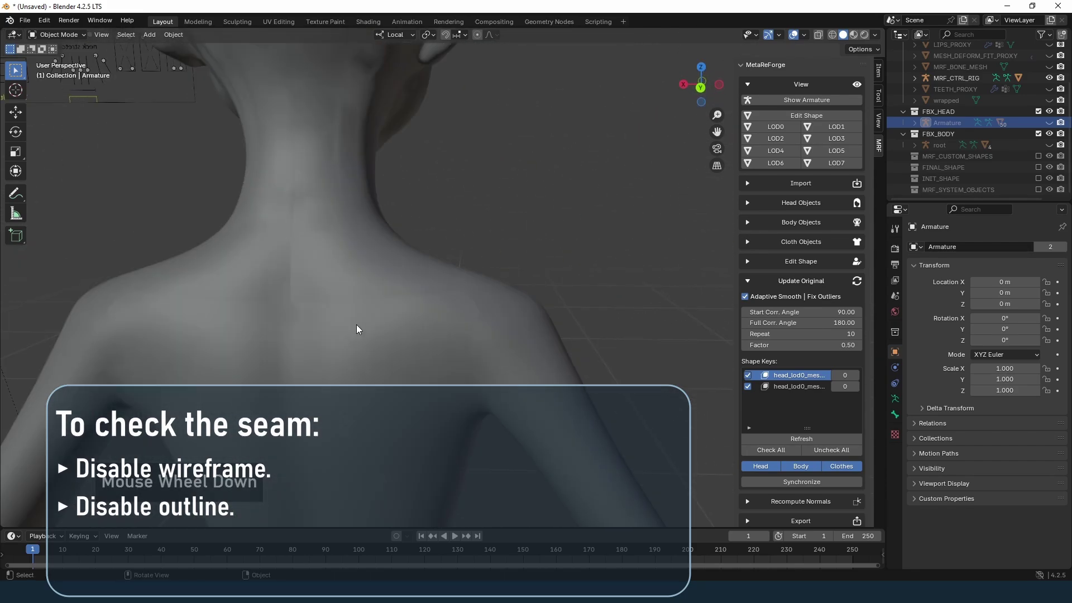
click(752, 281)
click(756, 300)
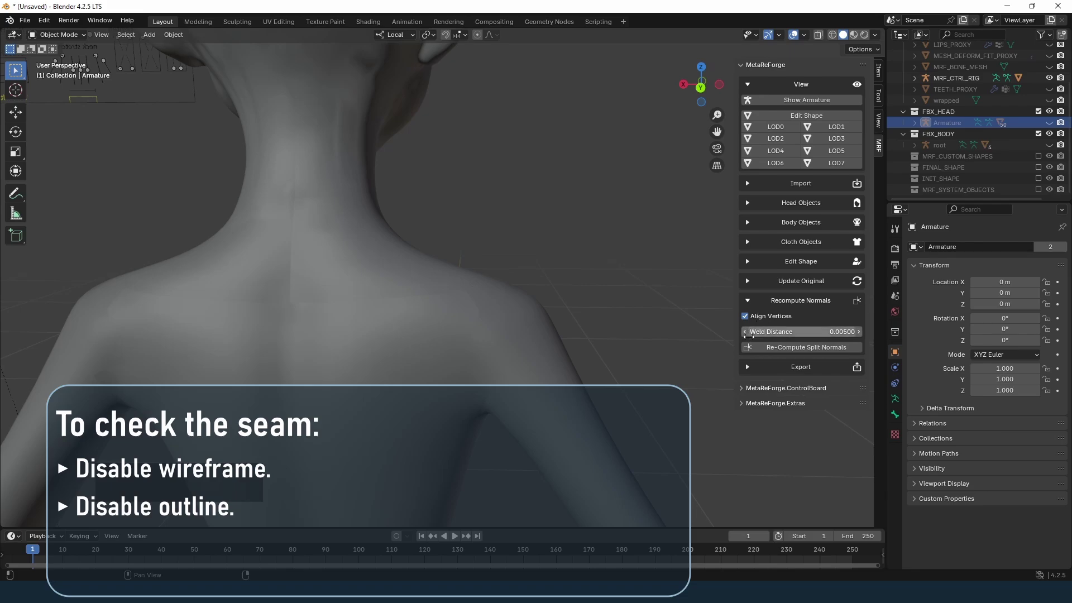
click(803, 347)
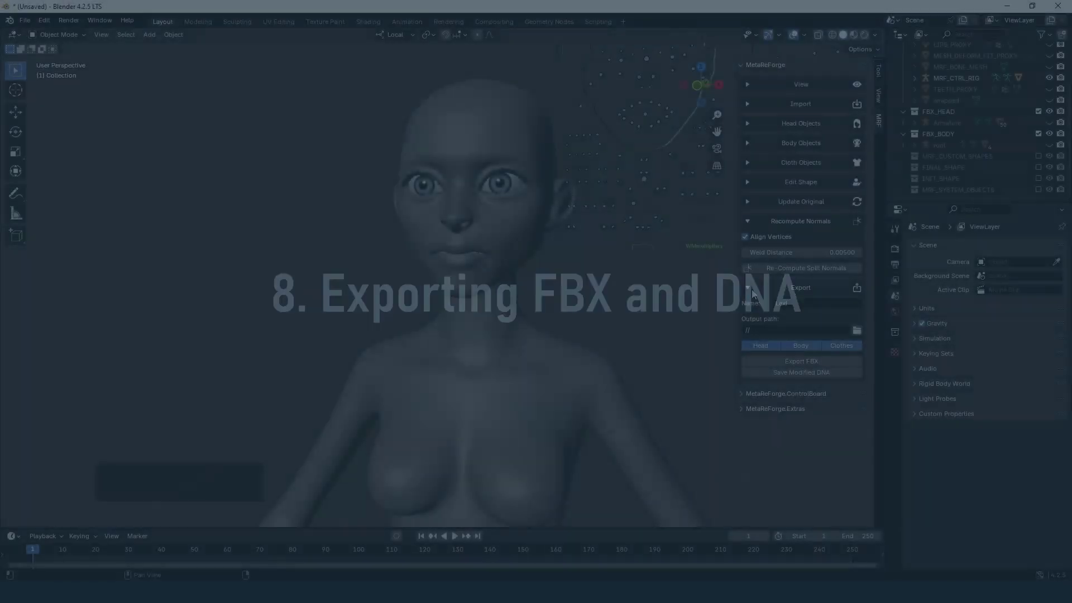
Set the export name to LexiCustomization
text(Custom)
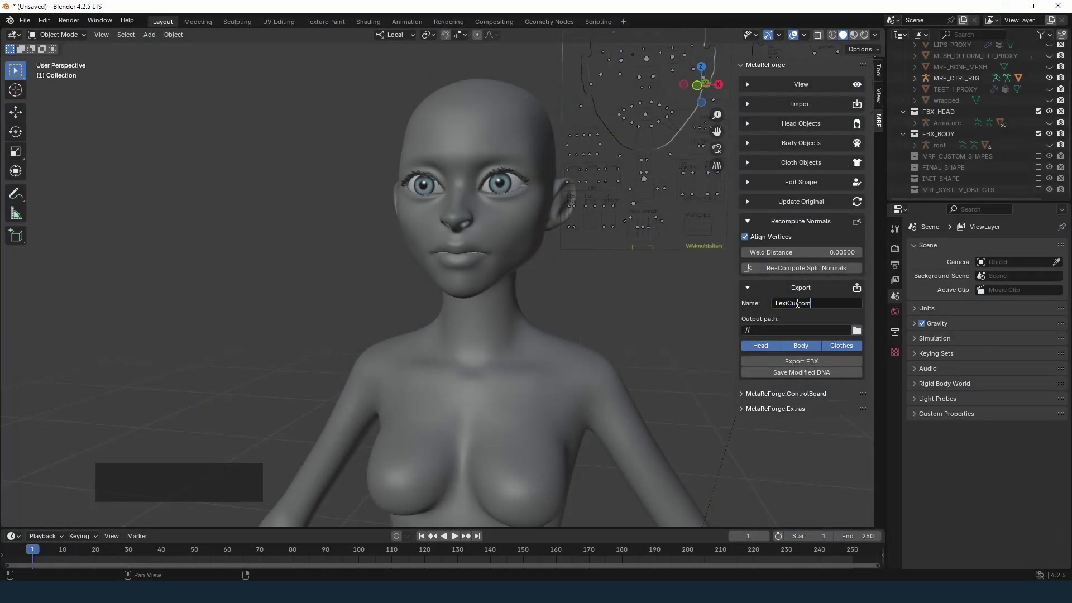
click(815, 304)
text(ization)
Create a folder named output inside the bookmarked project folder and set it as the export path
click(857, 330)
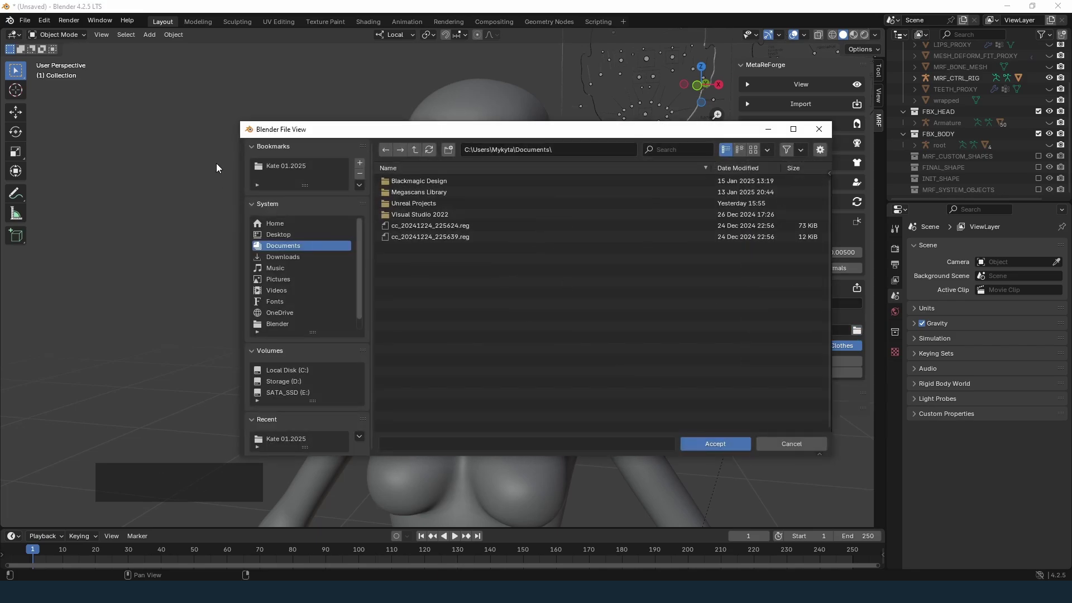
click(286, 166)
click(448, 149)
text(output)
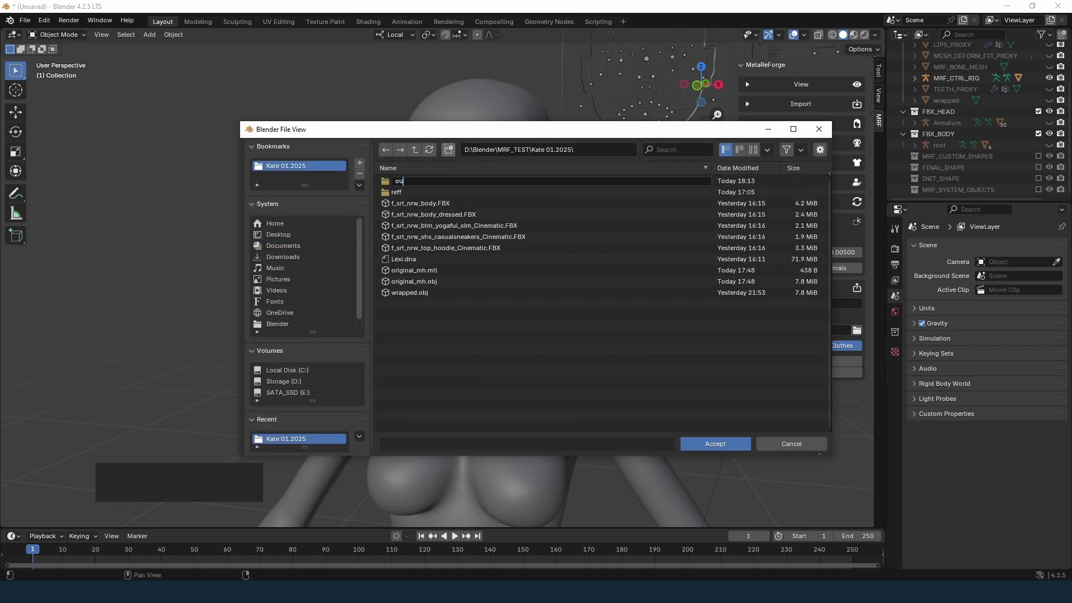
click(388, 179)
click(388, 180)
click(717, 444)
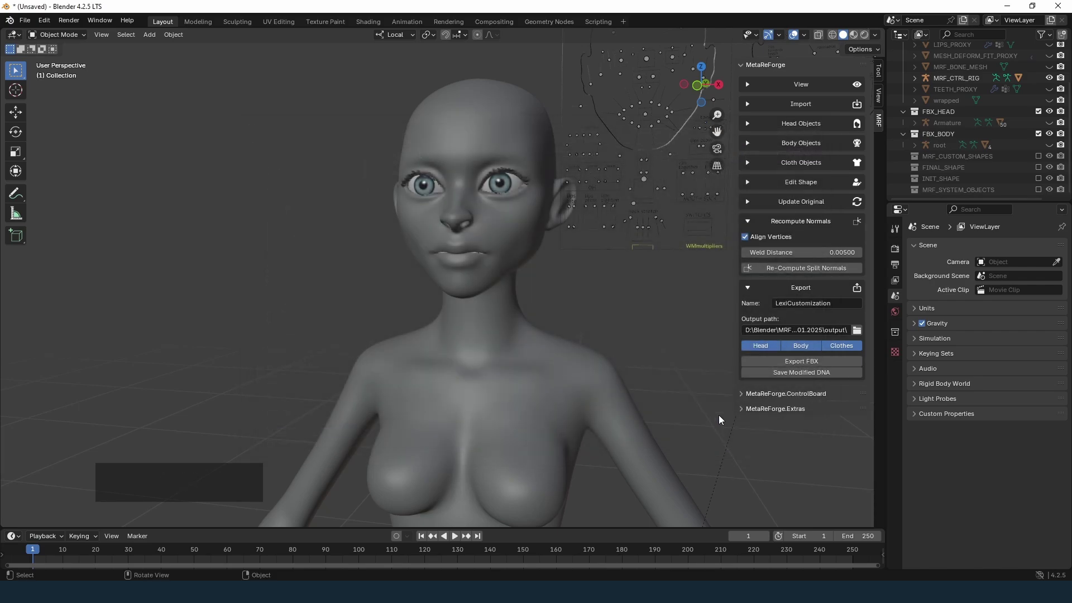
Export the head, body and clothes as FBX and save the modified DNA
click(800, 361)
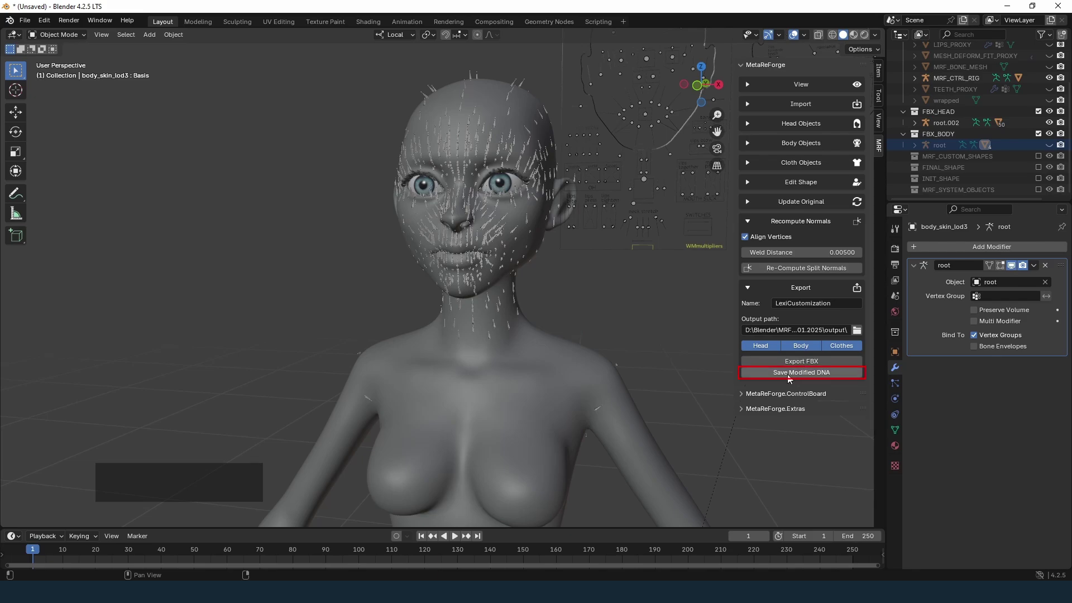
click(796, 377)
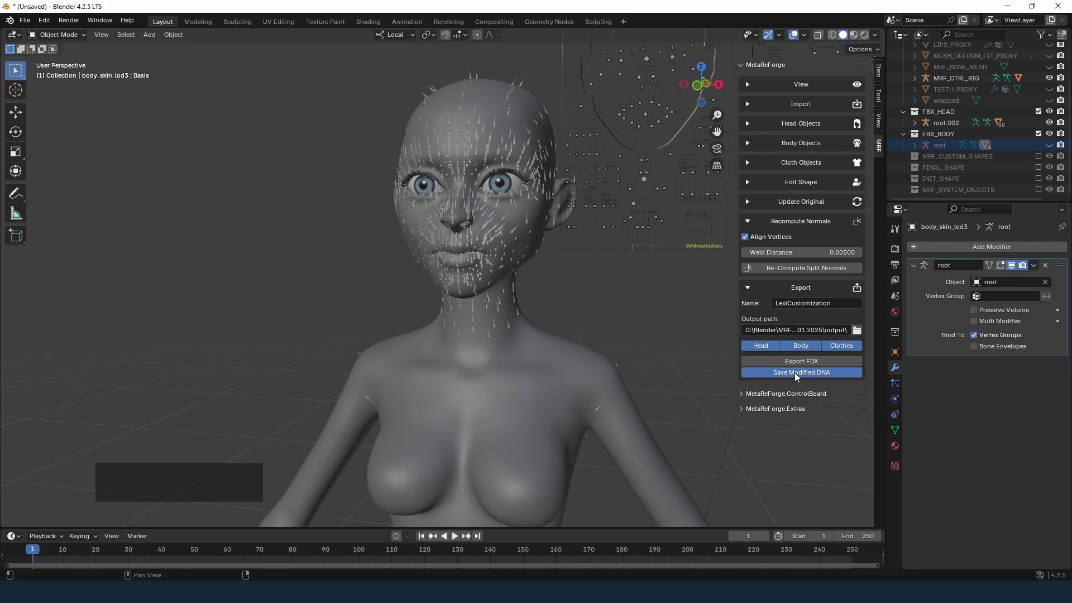